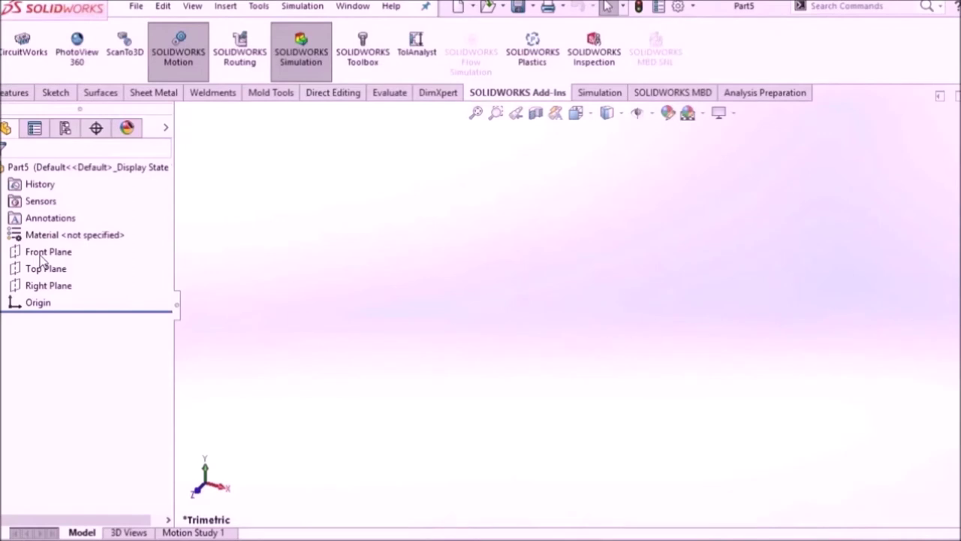
- On the Front Plane, draw a closed L-shaped line profile starting at the origin
click(48, 251)
click(54, 230)
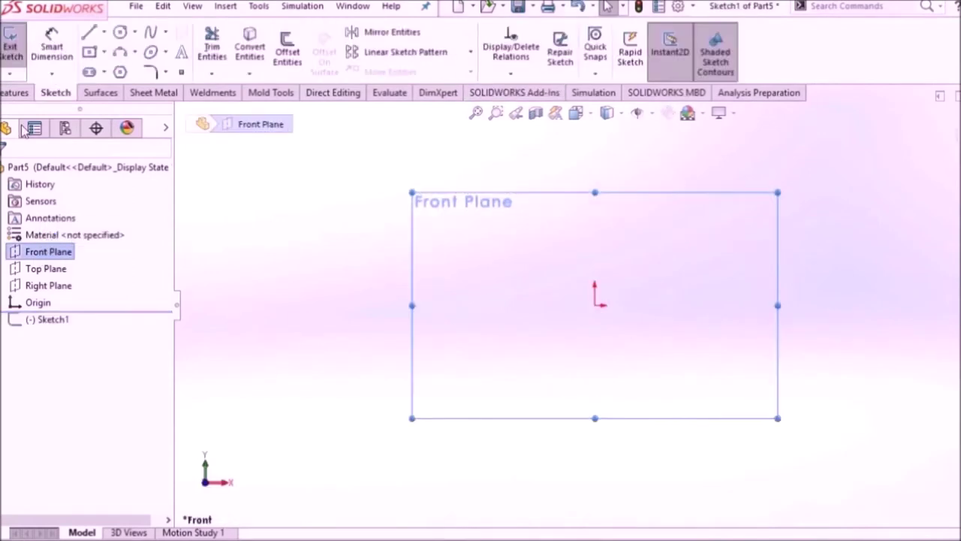
click(104, 53)
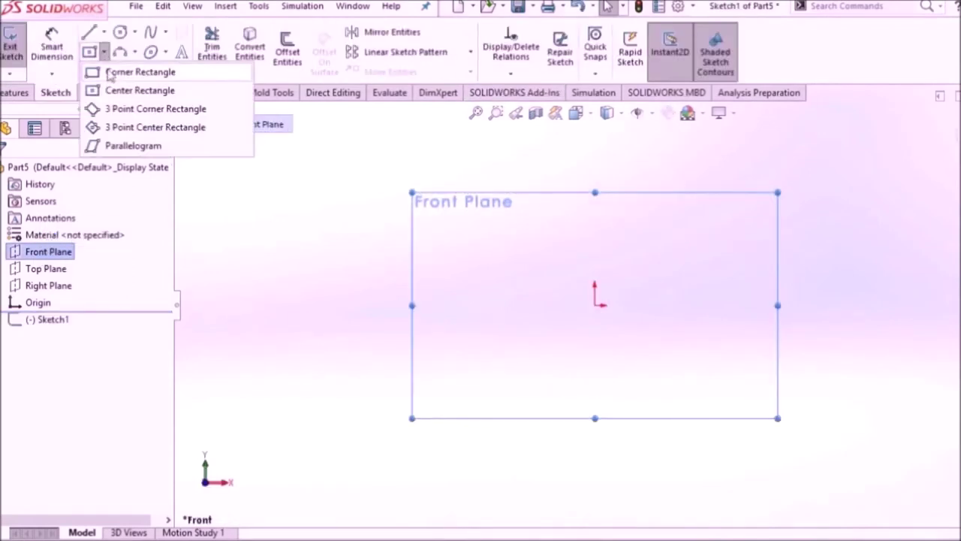
click(89, 32)
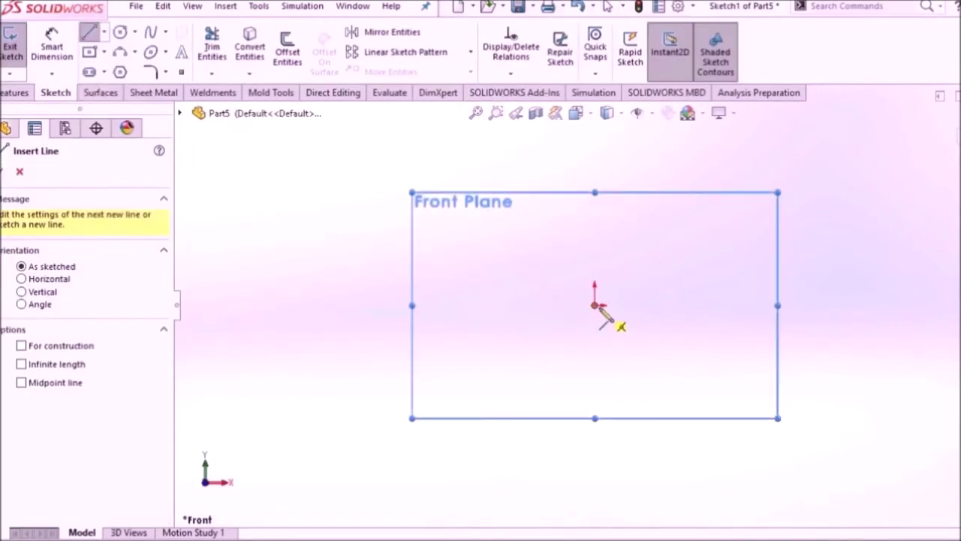
click(597, 306)
click(839, 304)
click(839, 256)
click(728, 255)
click(729, 198)
click(595, 198)
click(596, 304)
right_click(486, 265)
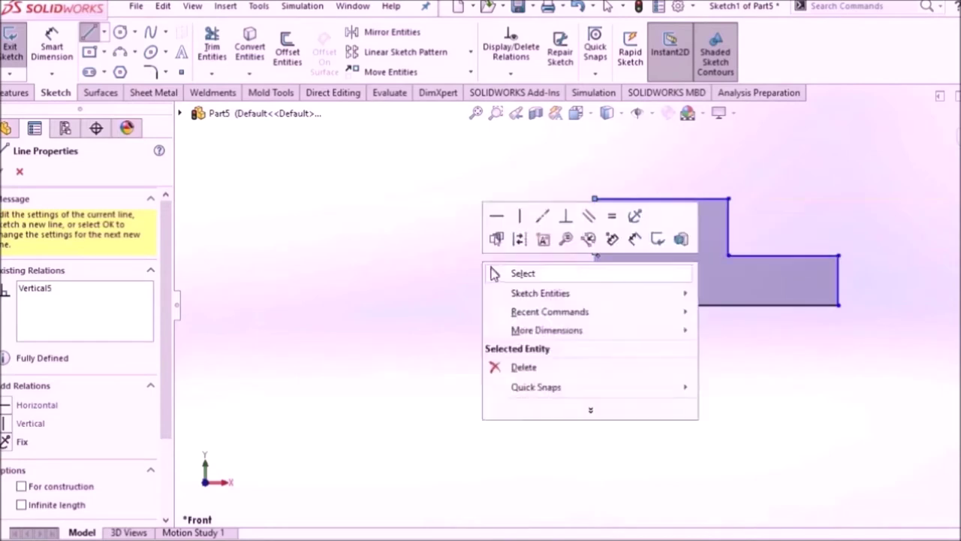
click(518, 274)
- Dimension the profile's overall length to 203.2 and its height to 50.8
key(d)
click(636, 305)
click(635, 354)
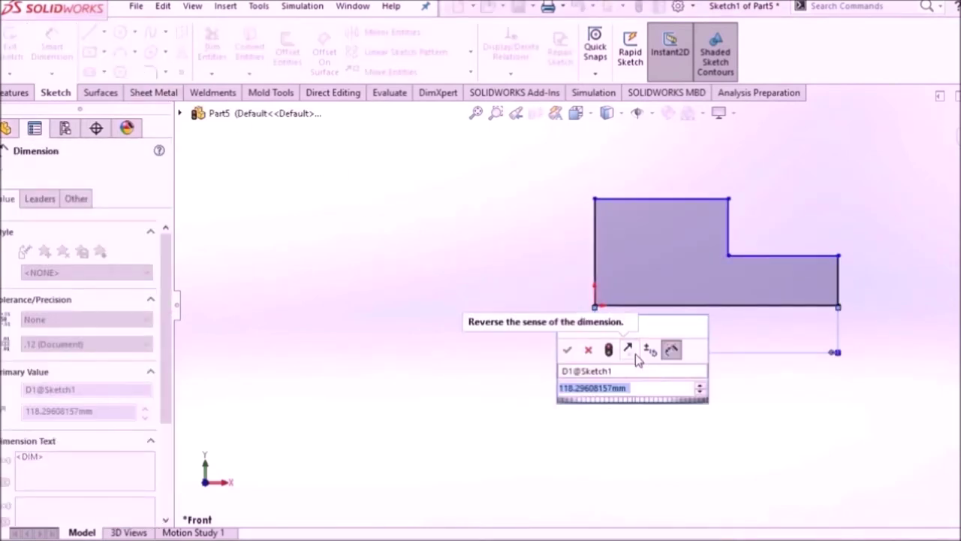
text(203.)
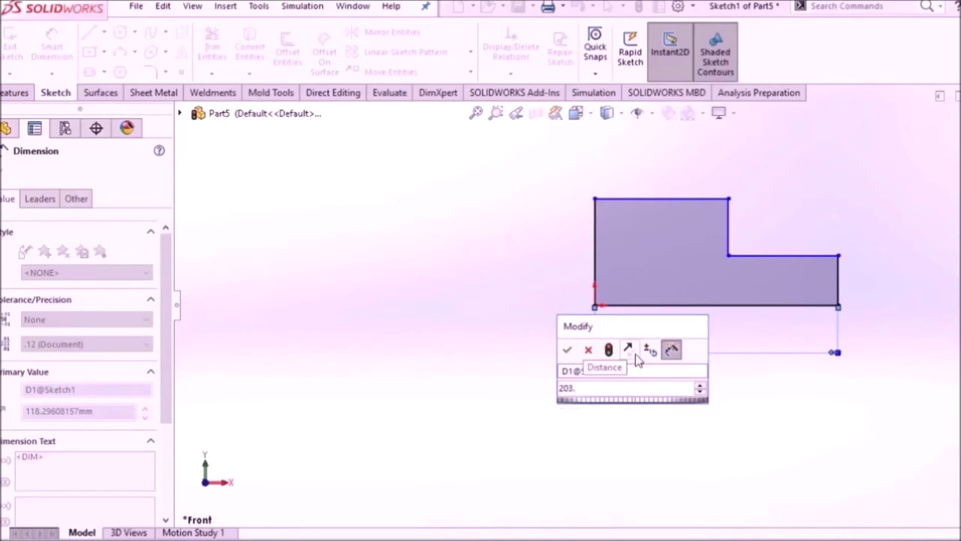
text(2)
key(Return)
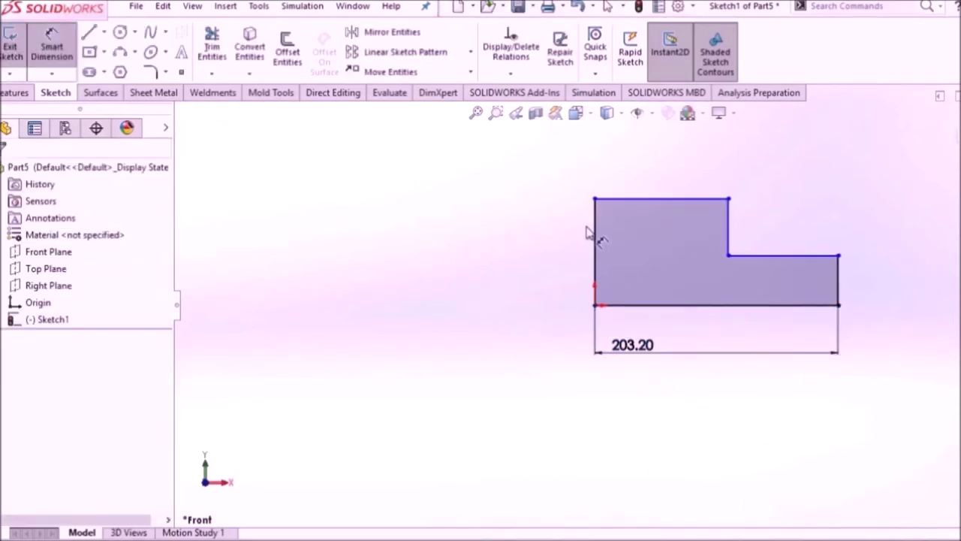
click(594, 241)
click(553, 248)
text(50.8)
key(Return)
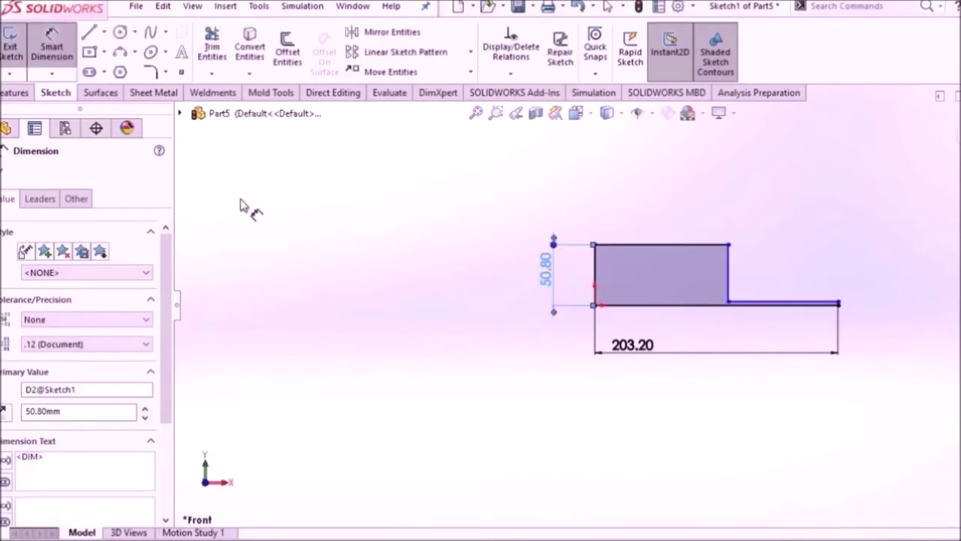
click(285, 220)
- Dimension the arm thickness to 12.7 and the upright's width to 38.1
scroll(815, 311, down, 5)
click(694, 325)
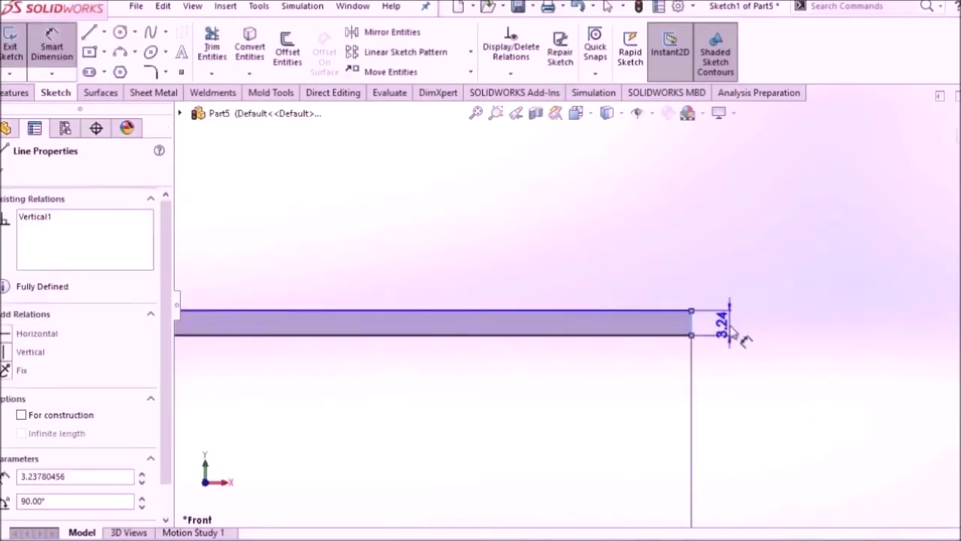
click(725, 326)
text(12.7)
key(Return)
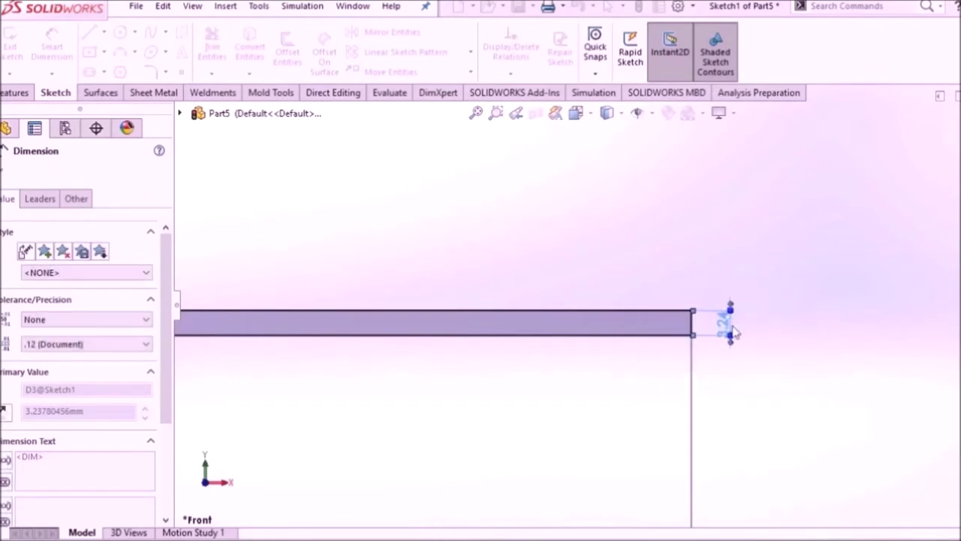
scroll(751, 322, up, 3)
scroll(687, 311, up, 3)
scroll(453, 259, down, 3)
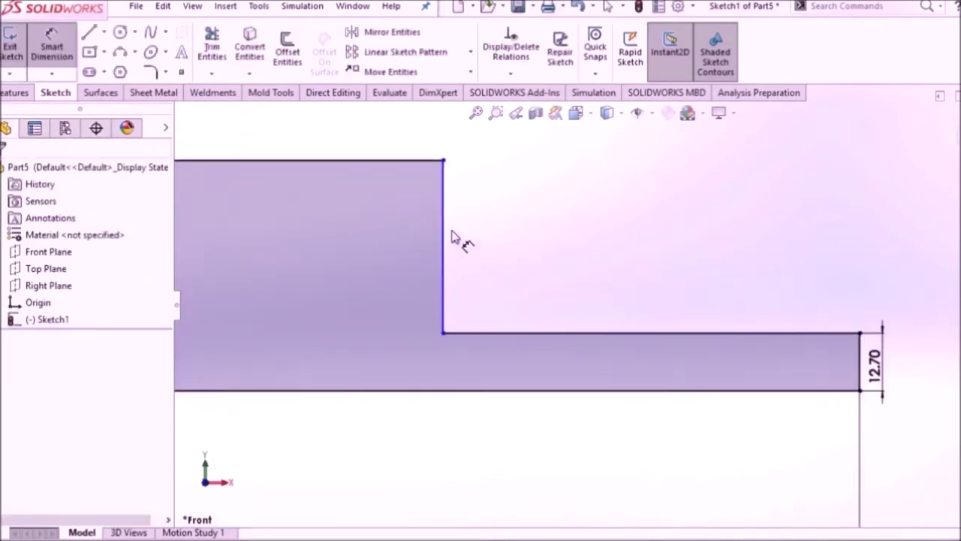
scroll(451, 236, up, 3)
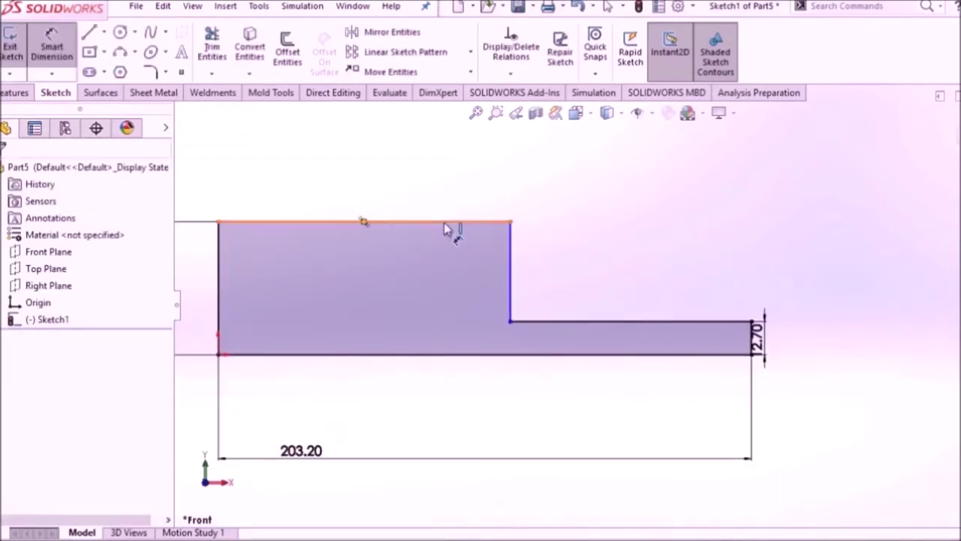
click(445, 223)
click(447, 198)
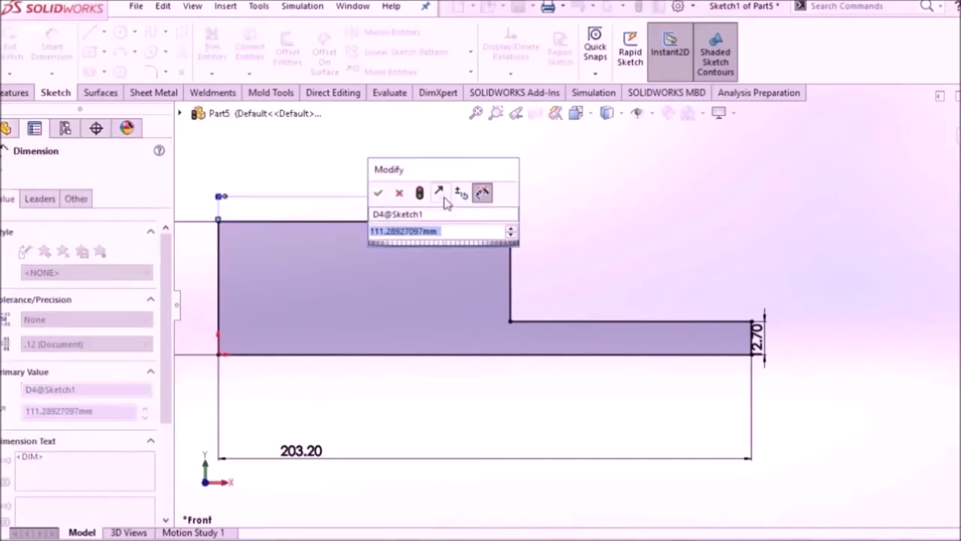
text(38.1)
key(Return)
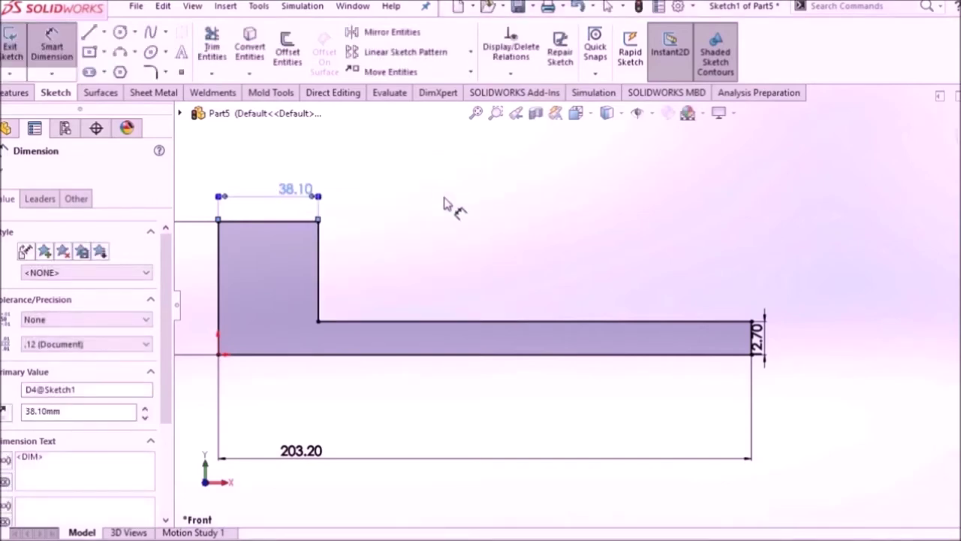
right_click(453, 212)
click(495, 248)
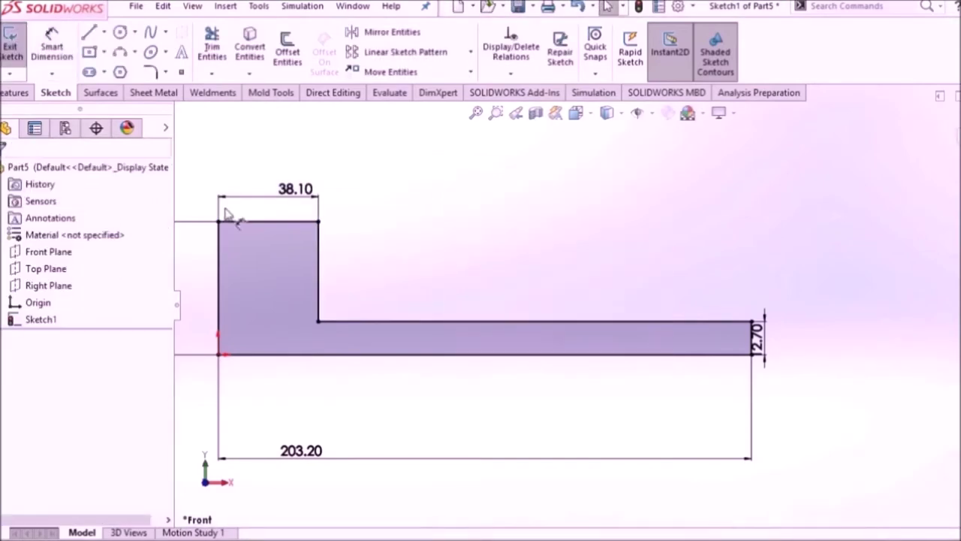
- Draw a vertical construction centerline through the upright, top edge to bottom edge
key(f)
click(104, 32)
click(112, 66)
scroll(547, 309, down, 2)
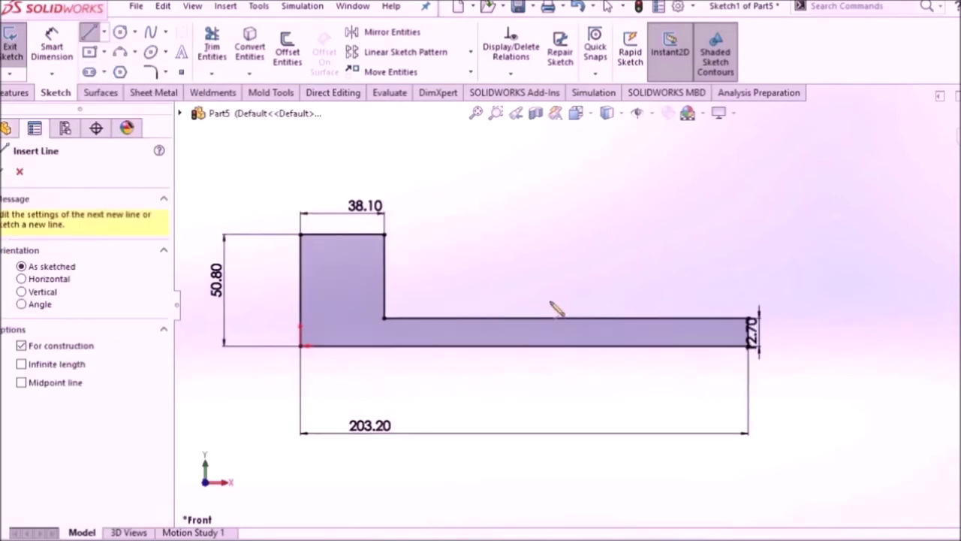
scroll(552, 305, down, 1)
click(299, 220)
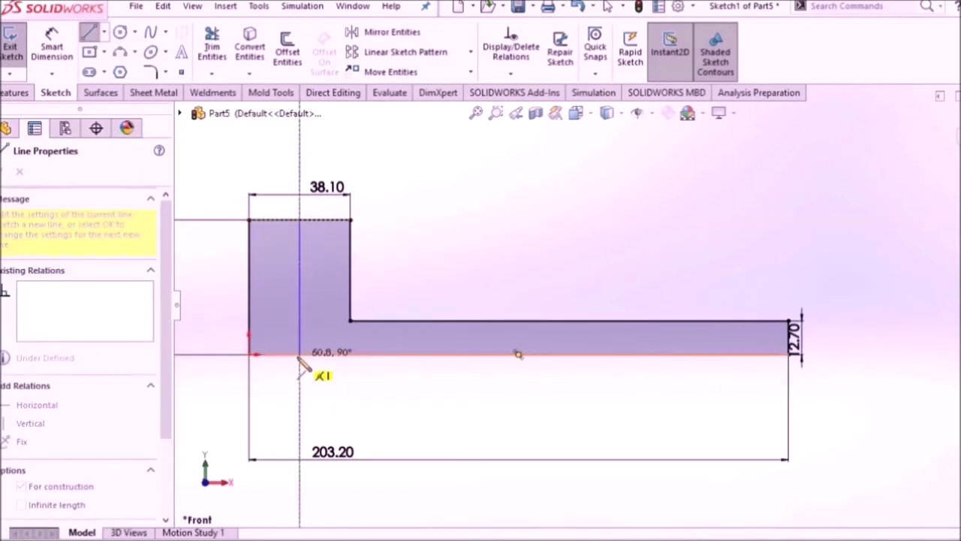
click(299, 355)
key(Escape)
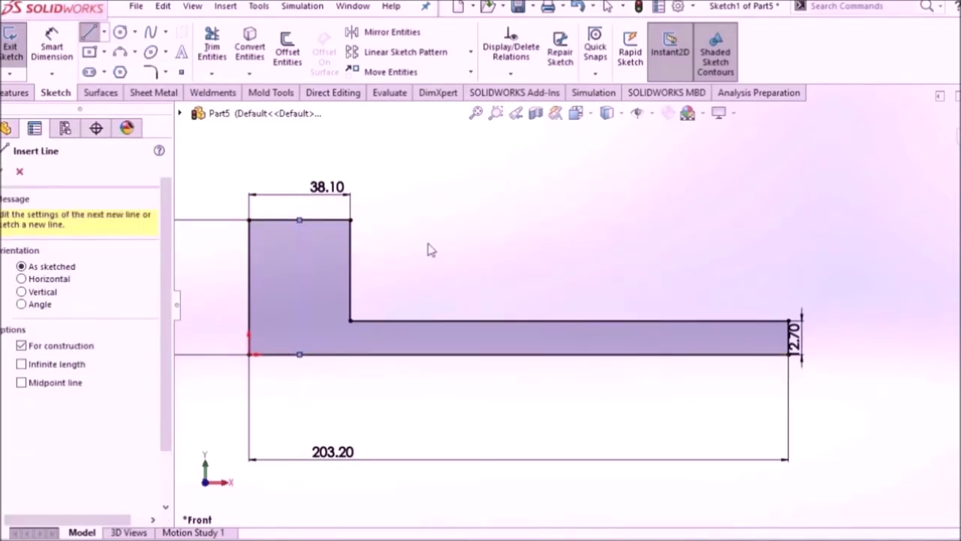
key(Escape)
- Add a circle centred on the centerline and dimension its diameter to 22.225
click(120, 32)
click(299, 286)
click(318, 294)
right_click(471, 230)
click(502, 233)
click(52, 45)
click(320, 291)
click(393, 263)
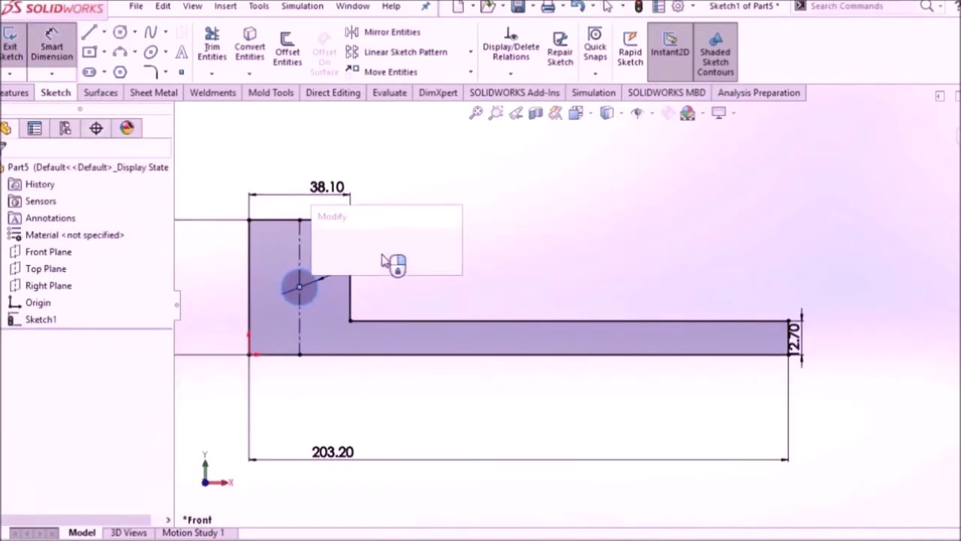
text(22.225)
key(Return)
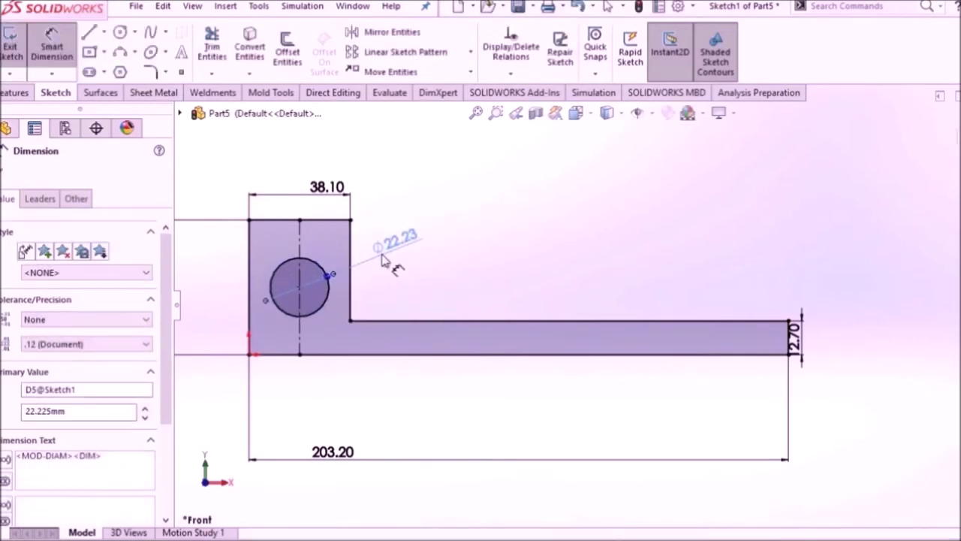
click(487, 240)
- Start an Extruded Boss/Base feature from the sketch
key(f)
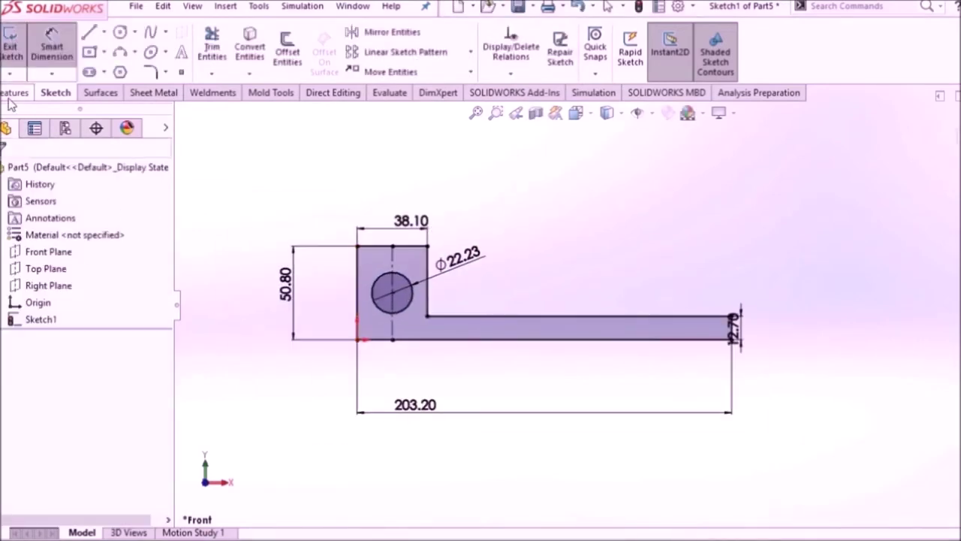
click(15, 93)
click(11, 66)
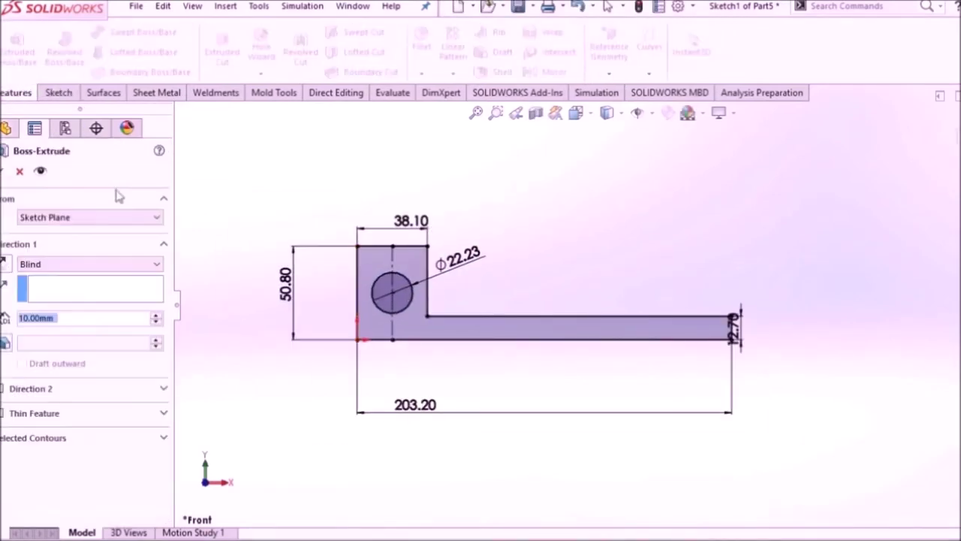
- Extrude the sketch Blind to 139.8 mm in the reversed direction
click(105, 264)
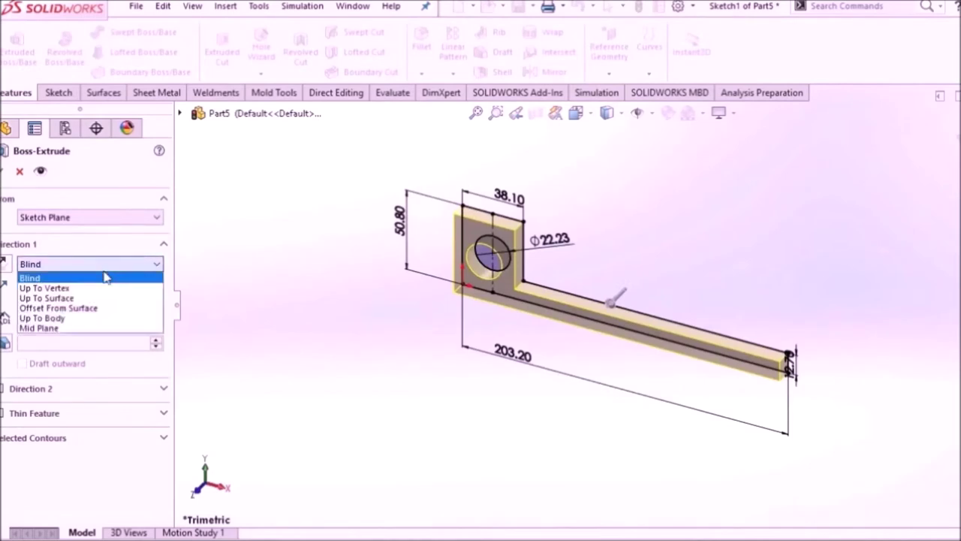
click(60, 279)
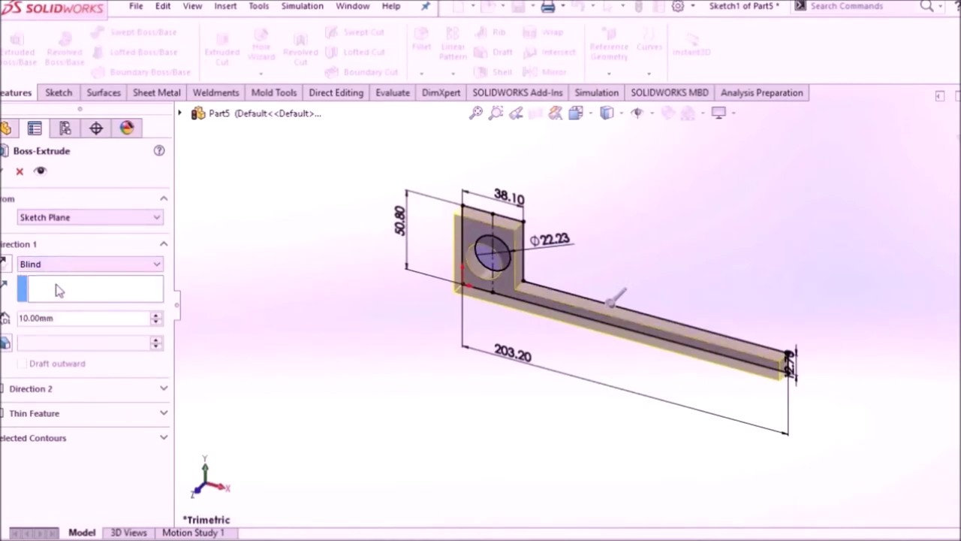
click(5, 263)
text(1)
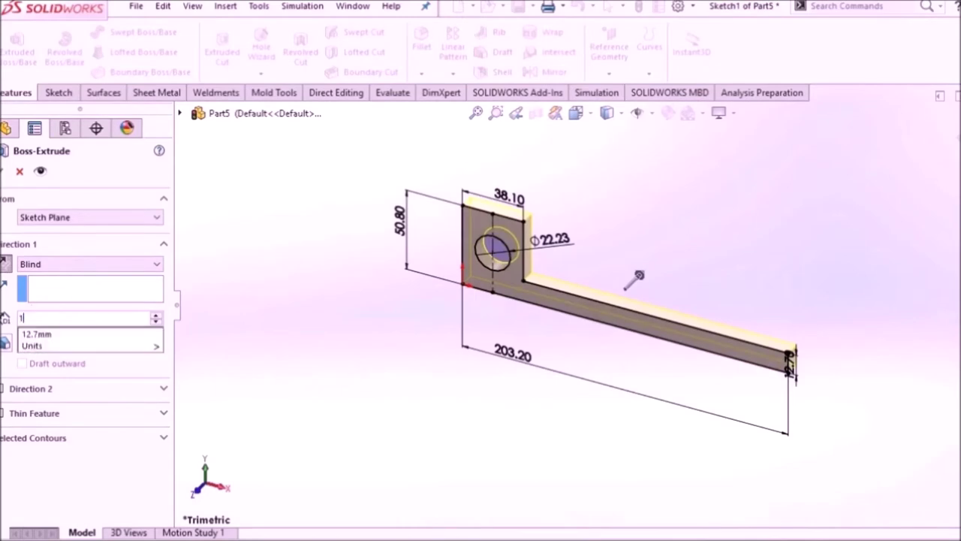
text(39.8)
key(Return)
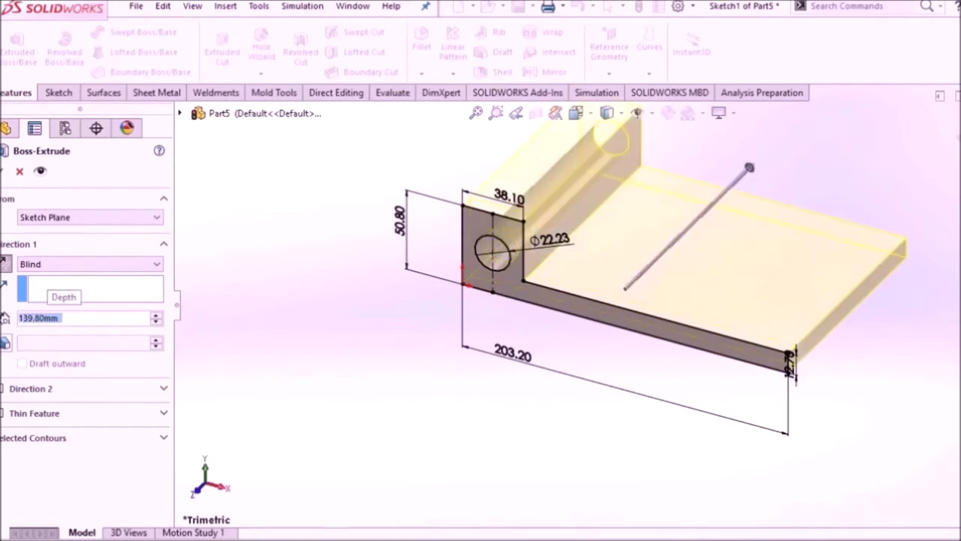
click(3, 171)
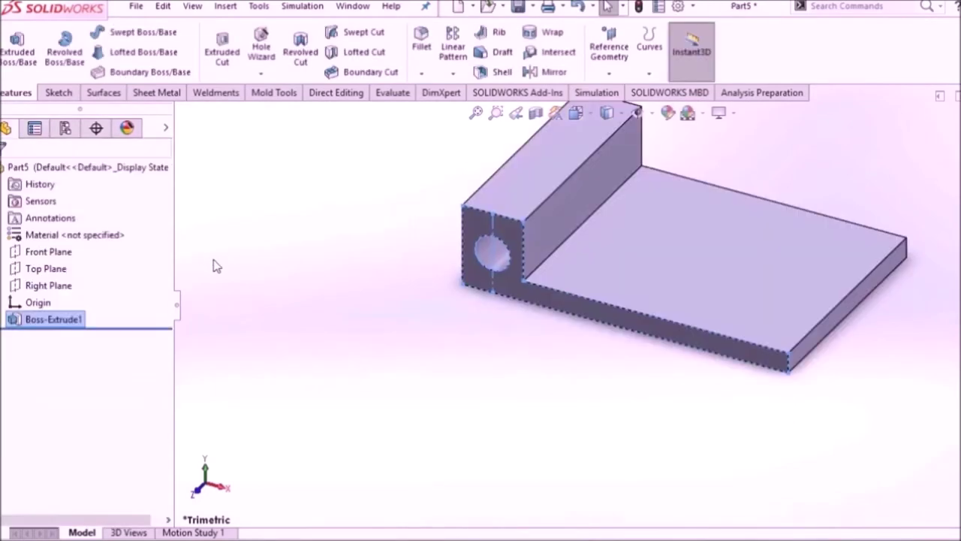
- Fillet the upright's top edges and base corners, five edges, with a 12.7 mm radius
middle_drag(323, 289, 684, 489)
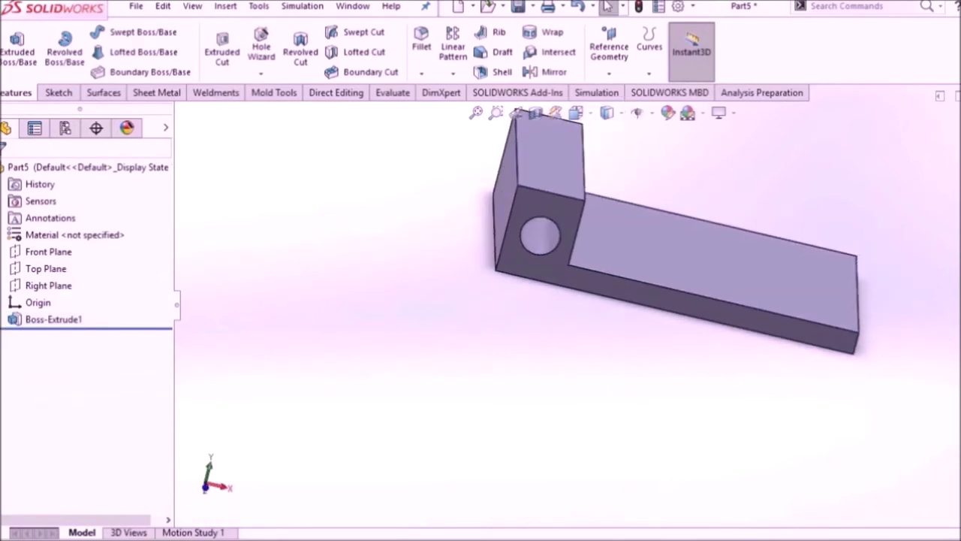
click(422, 74)
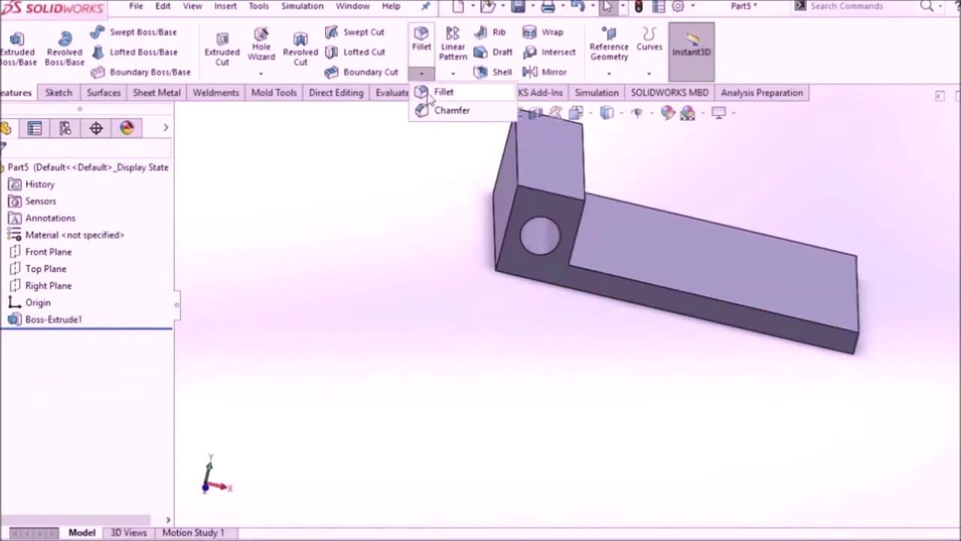
click(538, 160)
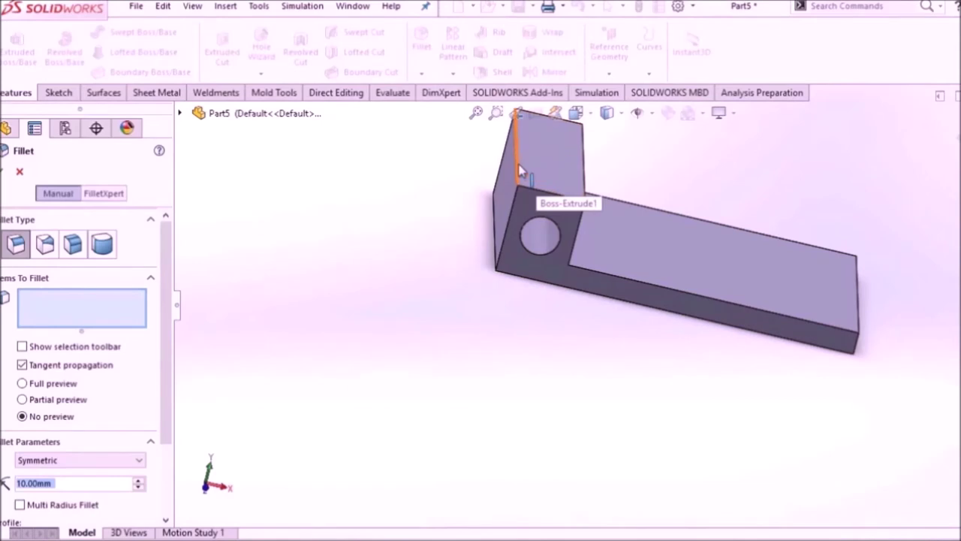
click(520, 171)
middle_drag(489, 189, 526, 218)
click(558, 205)
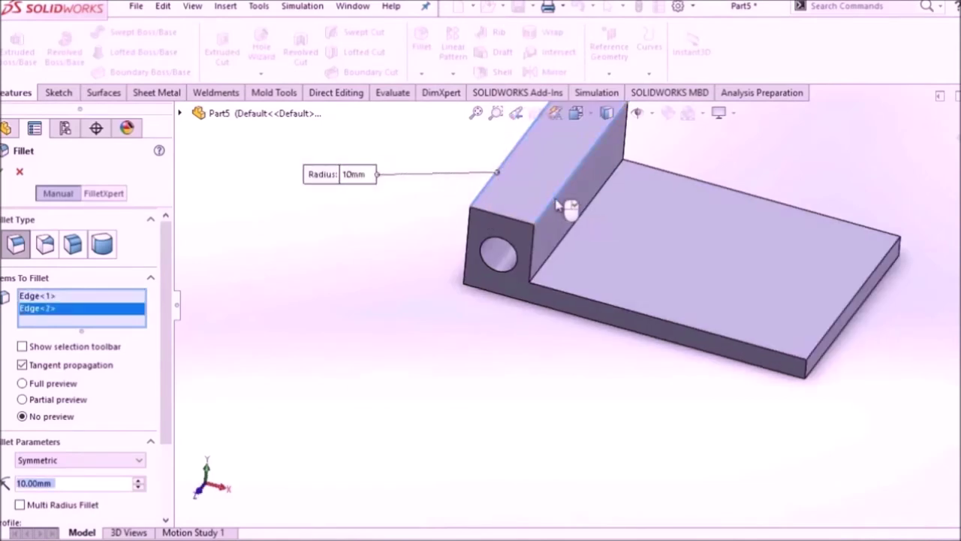
click(585, 226)
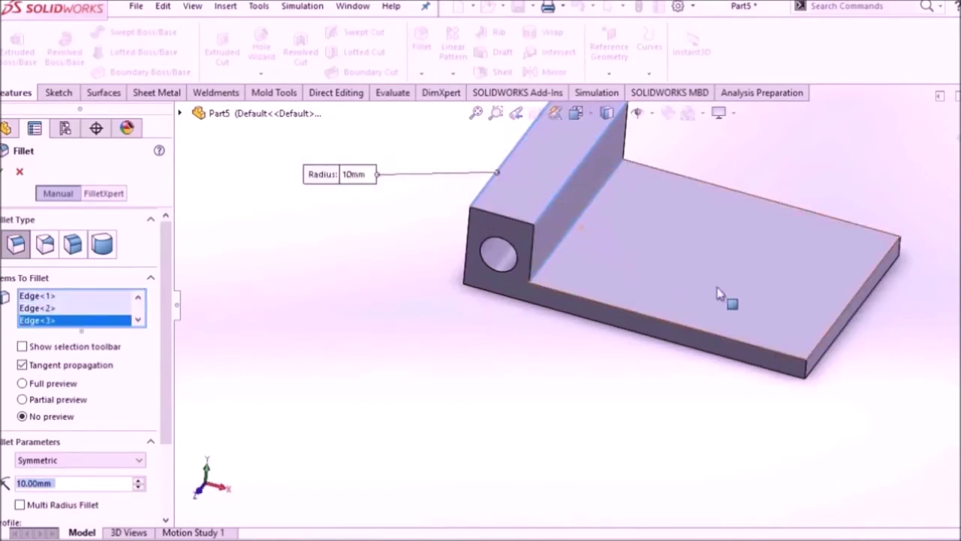
click(813, 365)
middle_drag(847, 326, 958, 274)
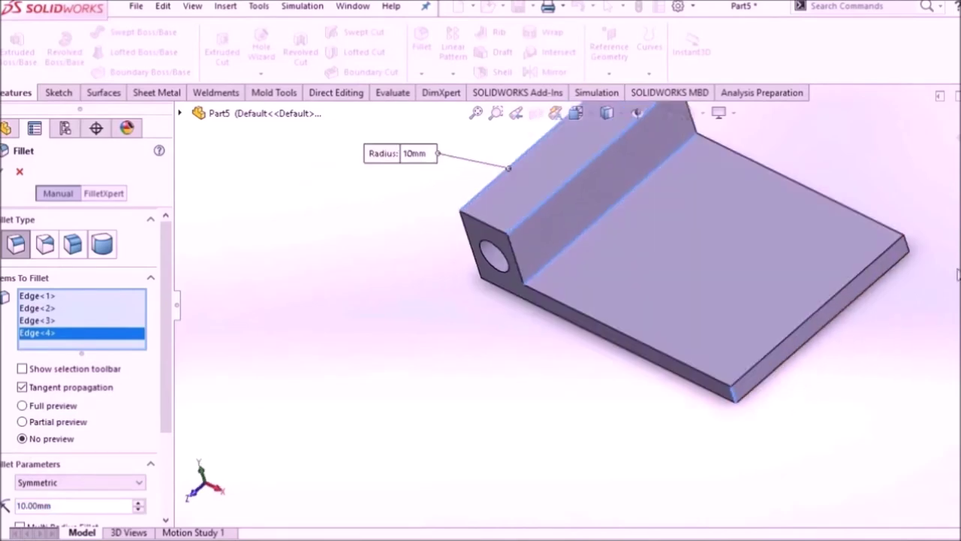
click(909, 240)
text(2.7)
key(Return)
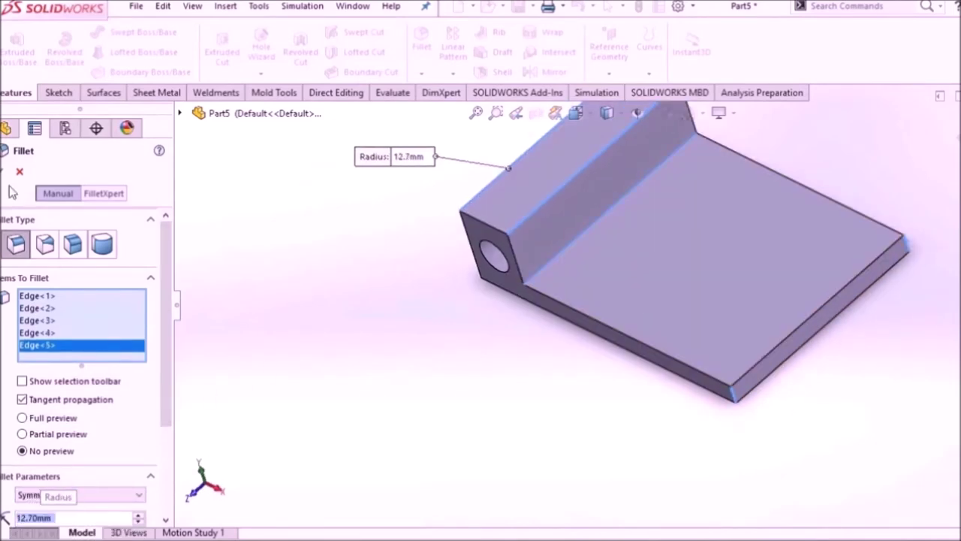
click(4, 172)
- Add a 2.4 mm fillet to three outer edges of the part
middle_drag(276, 260, 508, 314)
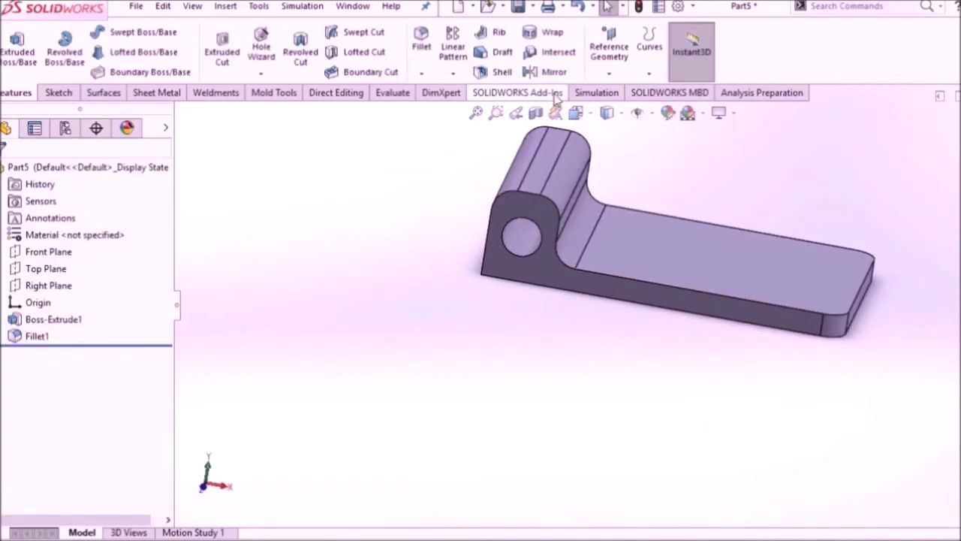
click(422, 73)
click(444, 91)
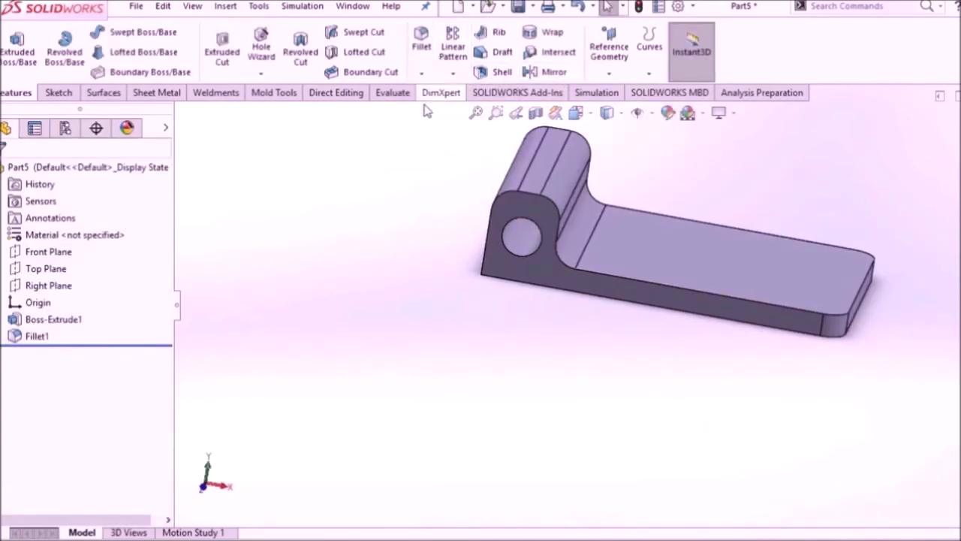
click(627, 283)
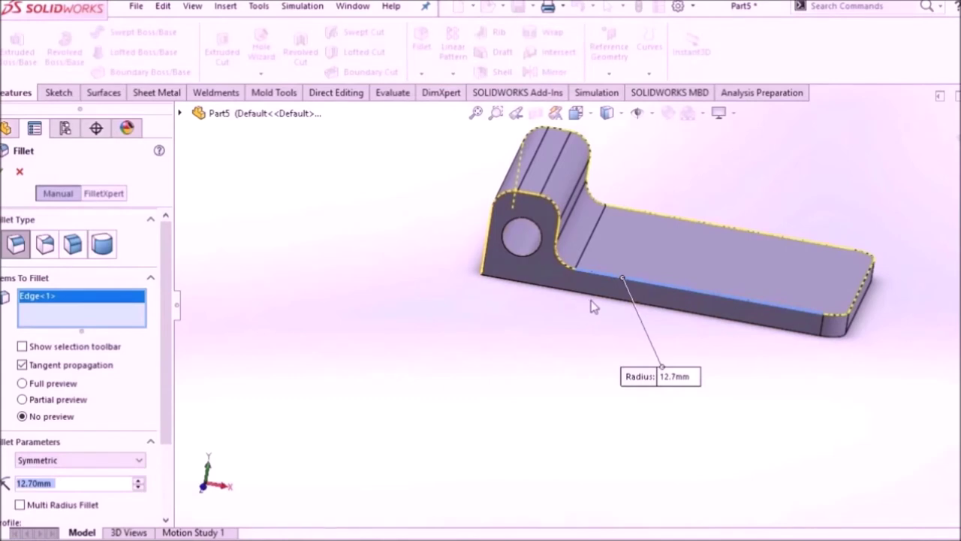
click(601, 309)
middle_drag(506, 328, 548, 366)
click(548, 299)
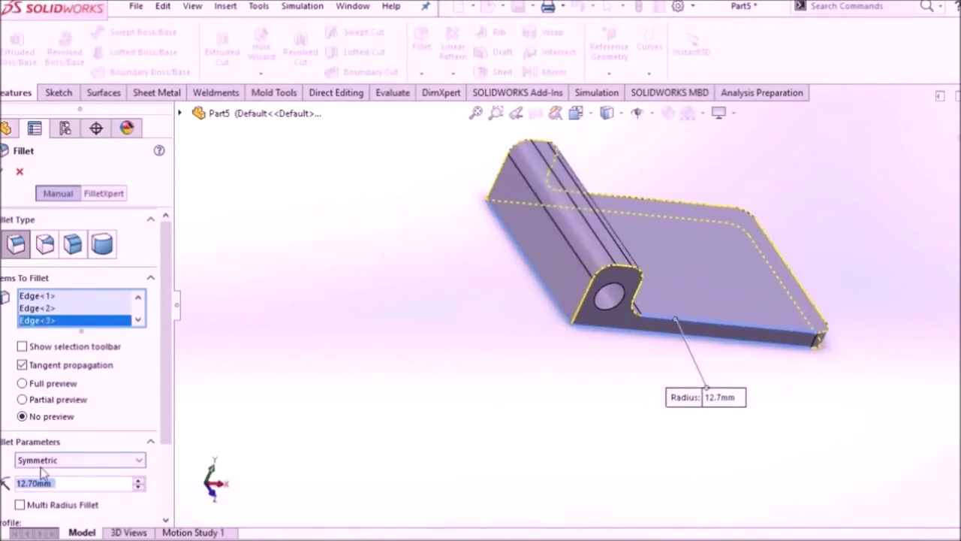
text(2.4)
key(Return)
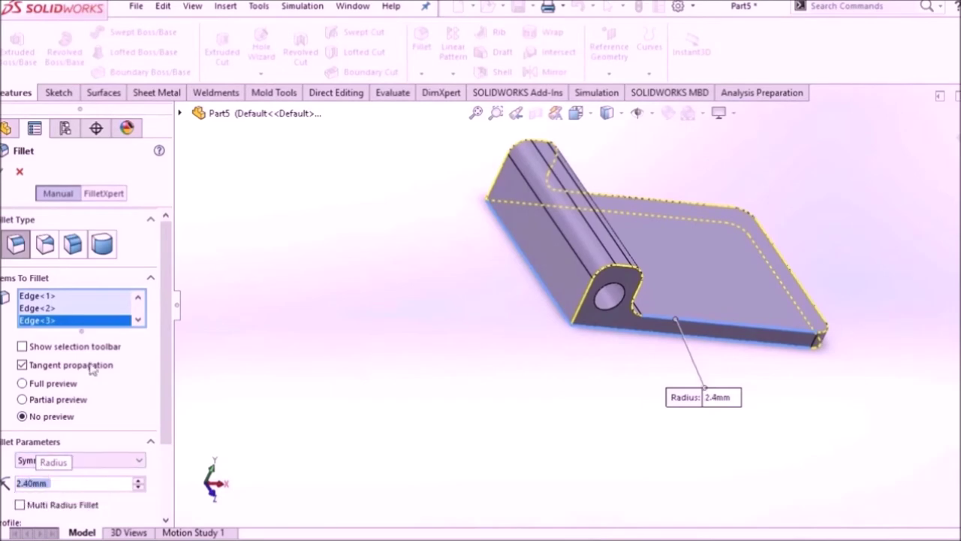
middle_drag(708, 405, 603, 337)
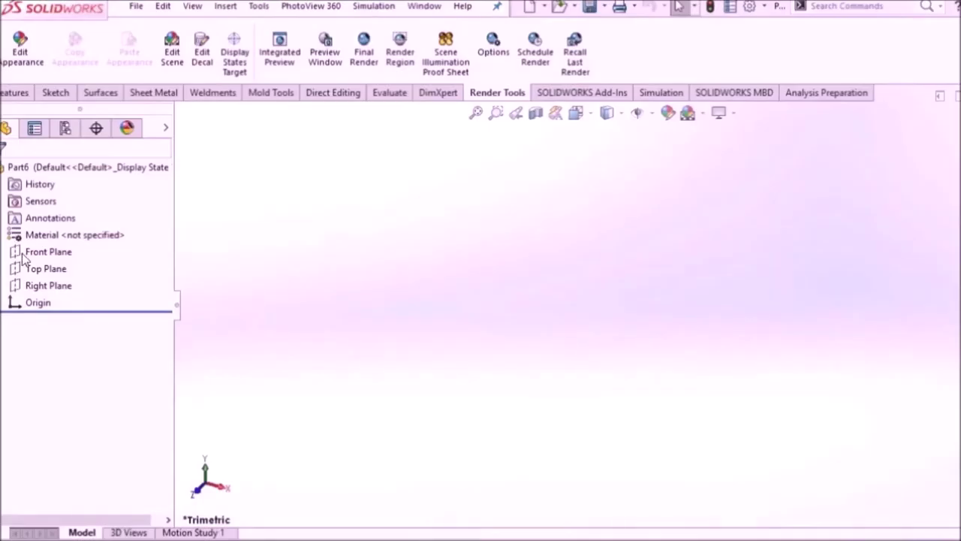
- Select the Front Plane in the new part's FeatureManager tree
click(24, 257)
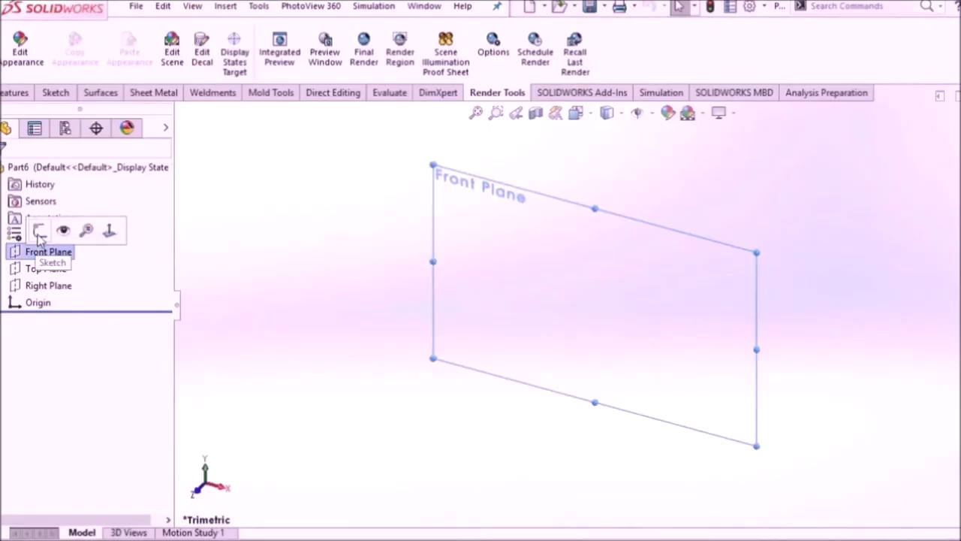
- On the Front Plane, draw a horizontal centerline from the origin to the right
click(43, 227)
click(103, 33)
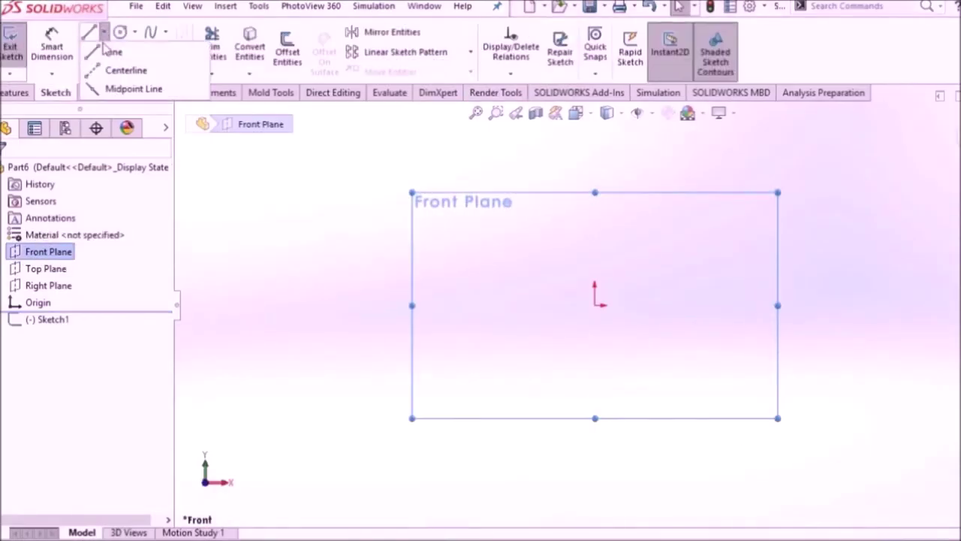
click(120, 70)
click(595, 305)
click(906, 309)
right_click(899, 234)
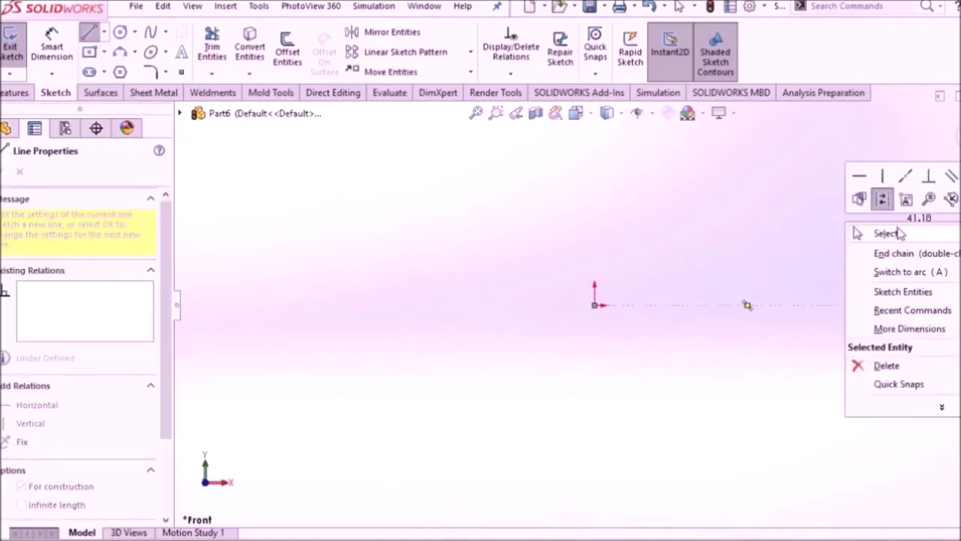
click(899, 233)
- Draw a closed L-shaped line profile above the centerline, starting at the origin
click(104, 33)
click(113, 52)
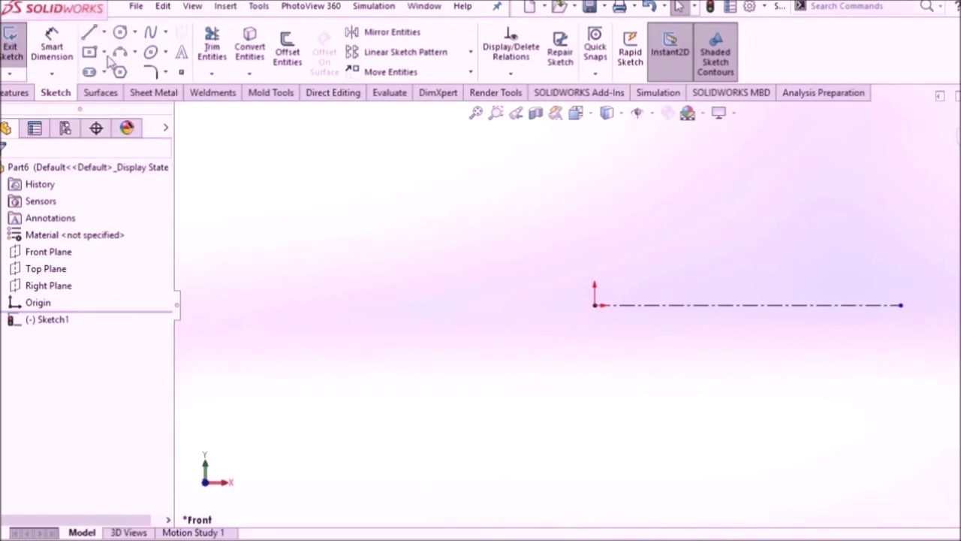
click(594, 305)
click(594, 225)
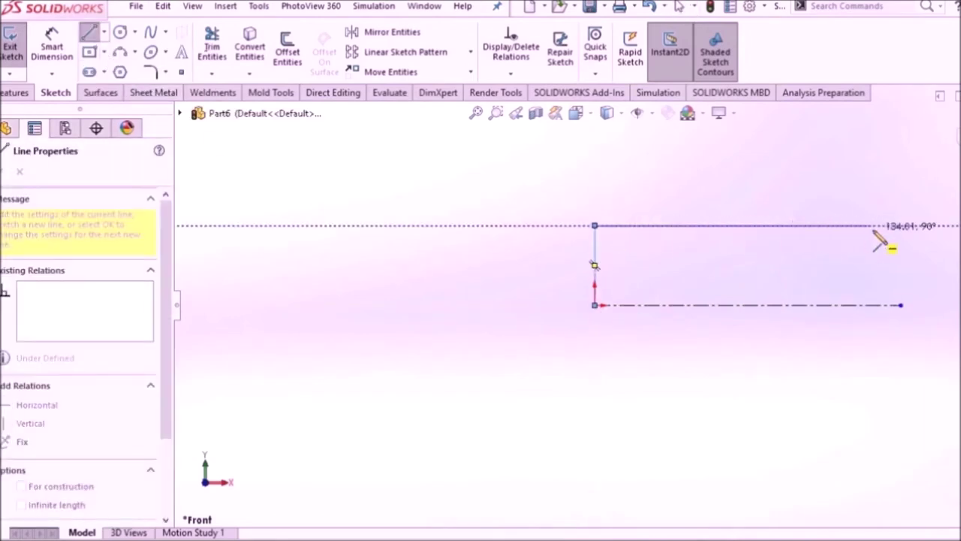
click(887, 225)
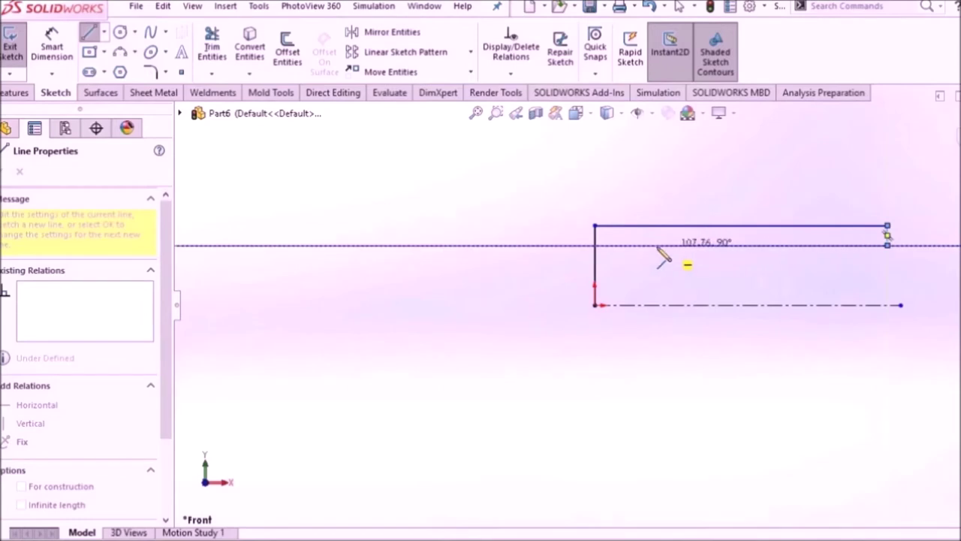
click(621, 245)
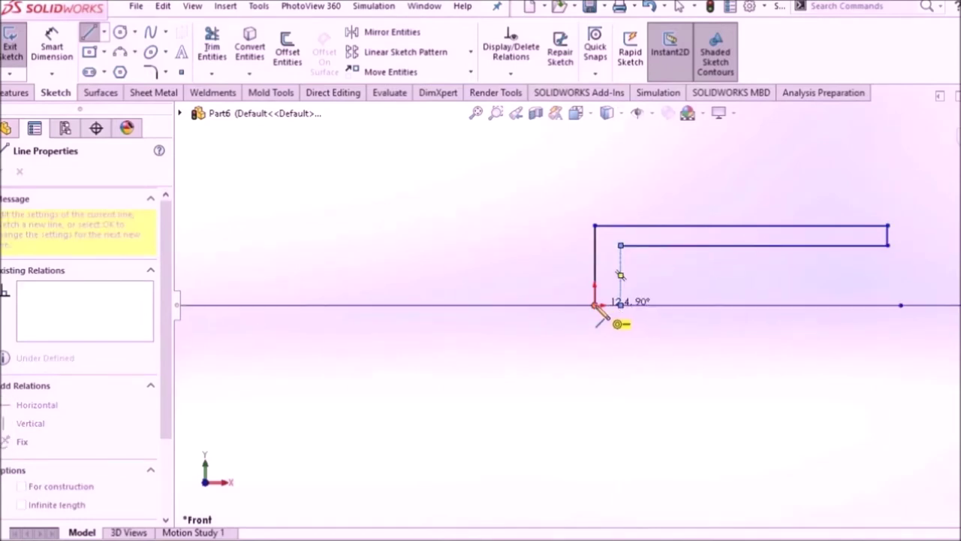
click(620, 304)
right_click(508, 275)
click(526, 277)
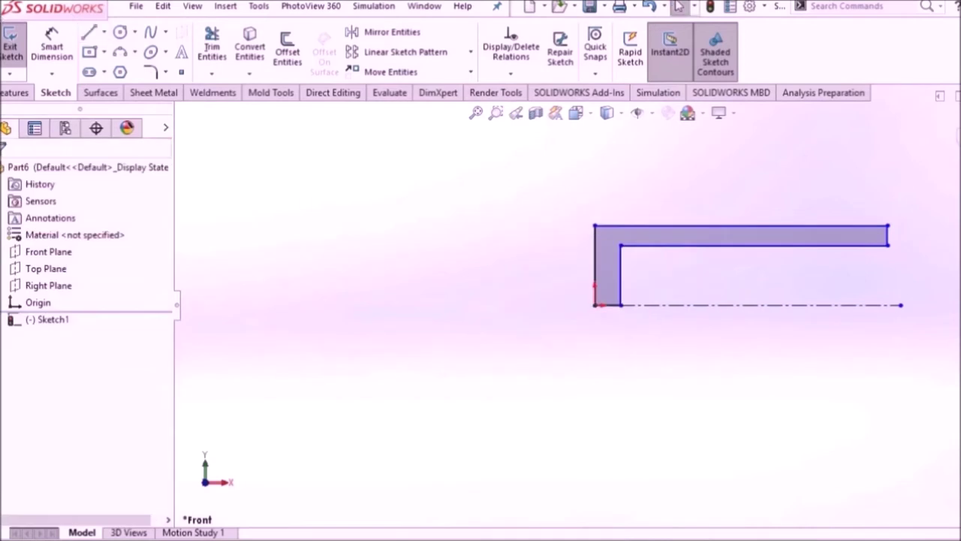
- Dimension the profile's overall length to 95.25 and its bottom width to 3.175
click(37, 48)
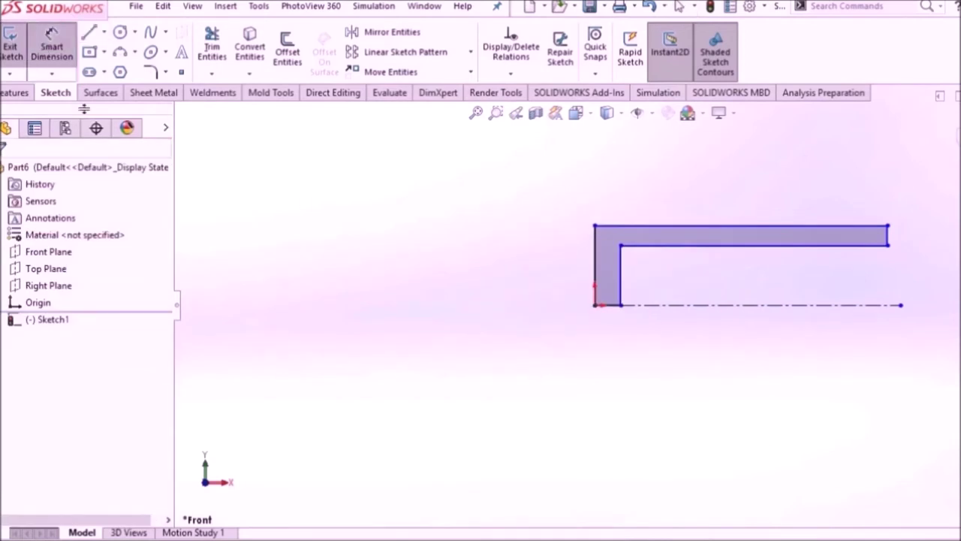
click(594, 265)
click(887, 226)
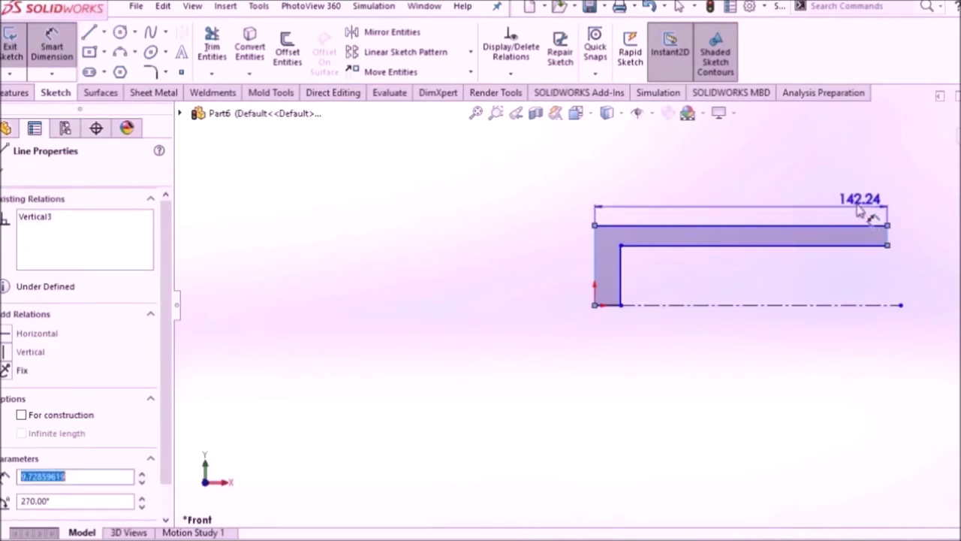
click(832, 191)
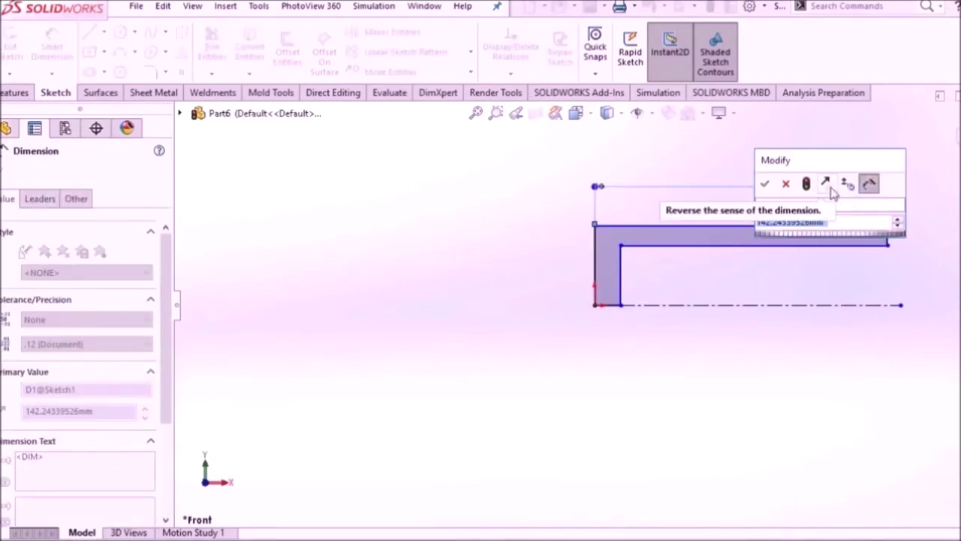
text(95.25)
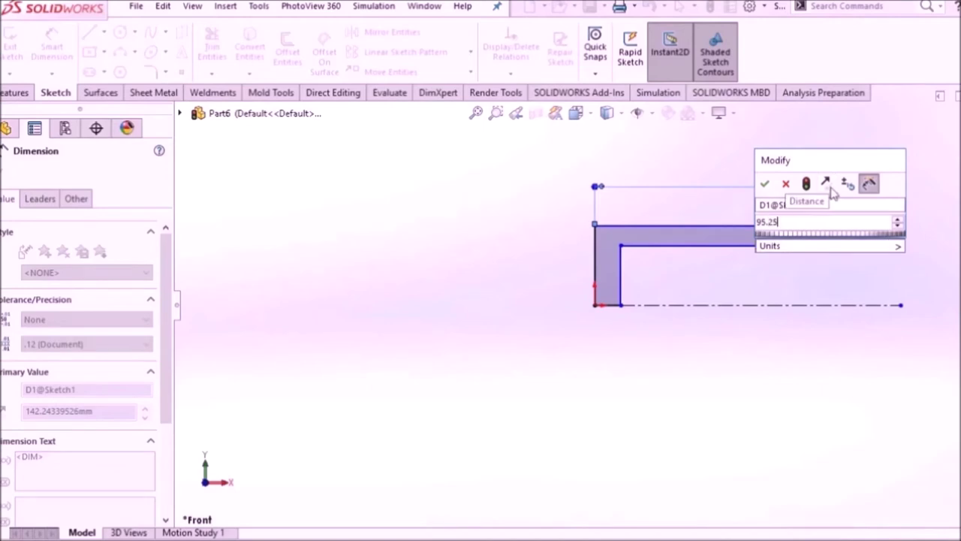
key(Return)
key(Escape)
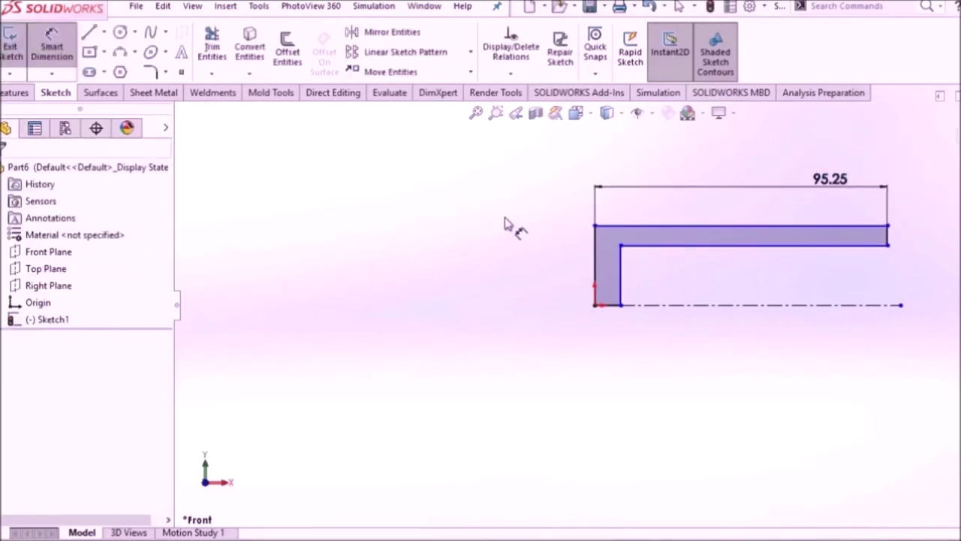
click(611, 308)
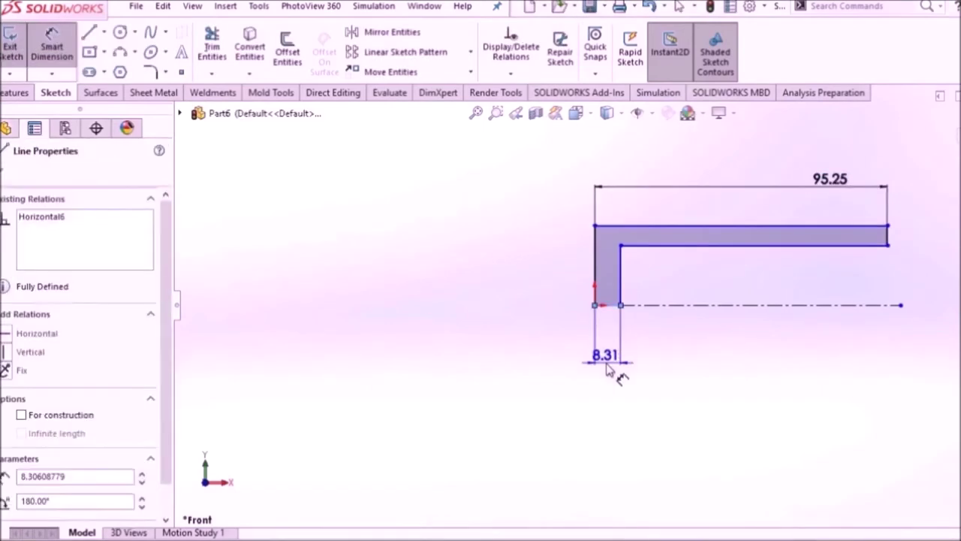
click(609, 368)
text(3.1)
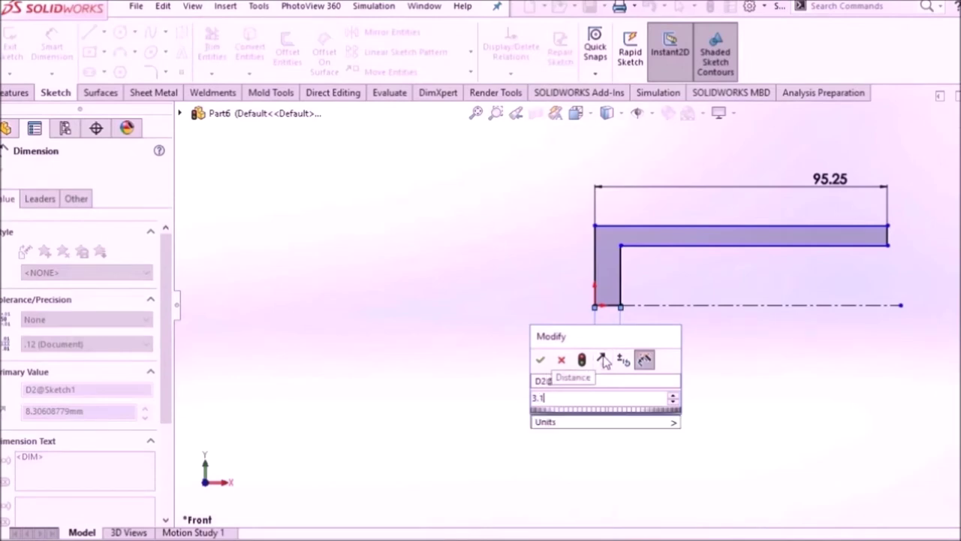
text(75)
key(Return)
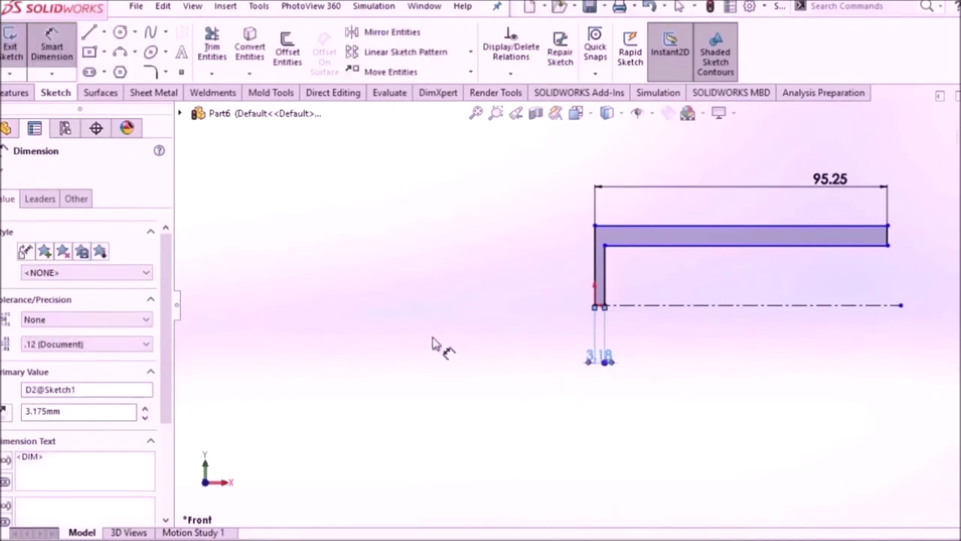
key(Escape)
- Set the inner top line 22.225 from the centerline, showing more decimal places
scroll(811, 314, down, 3)
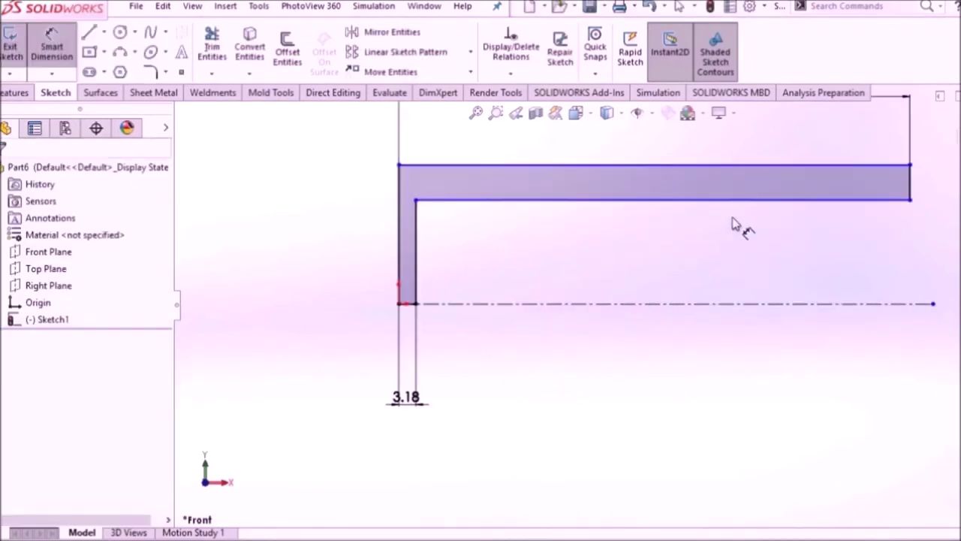
click(748, 201)
click(753, 304)
click(755, 337)
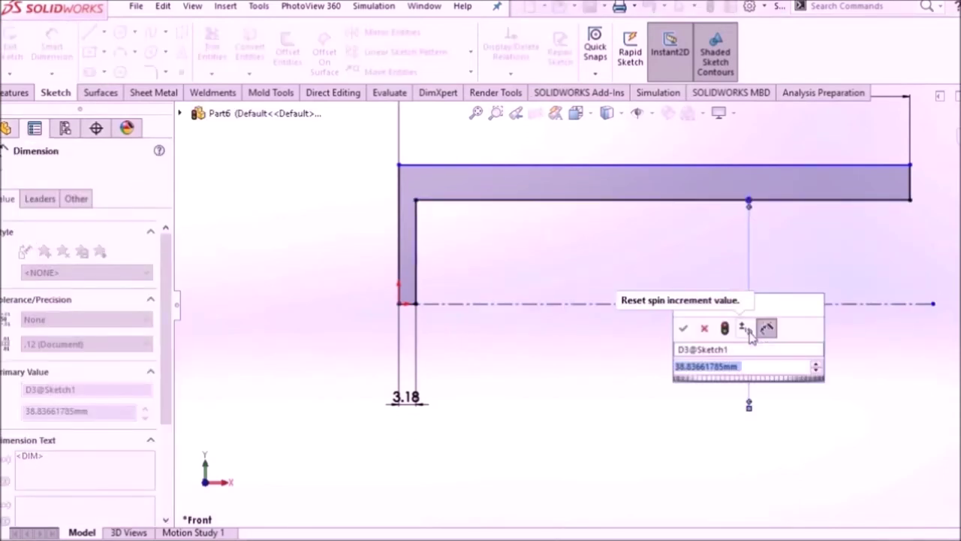
text(22.225)
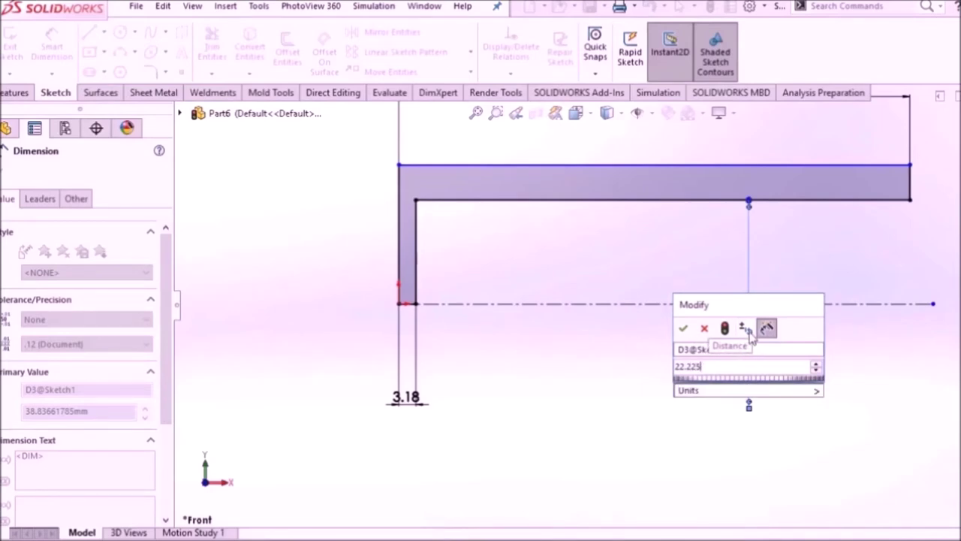
key(Return)
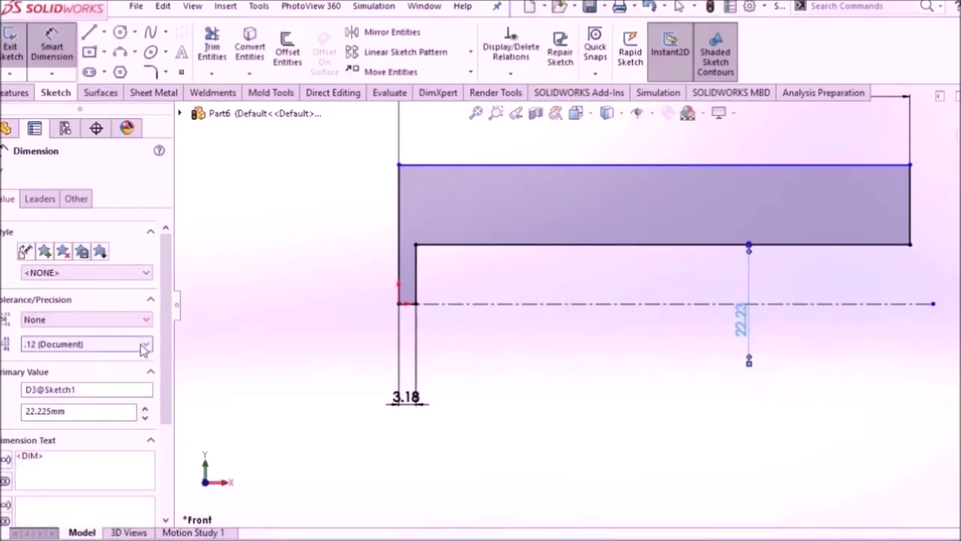
click(143, 345)
click(103, 400)
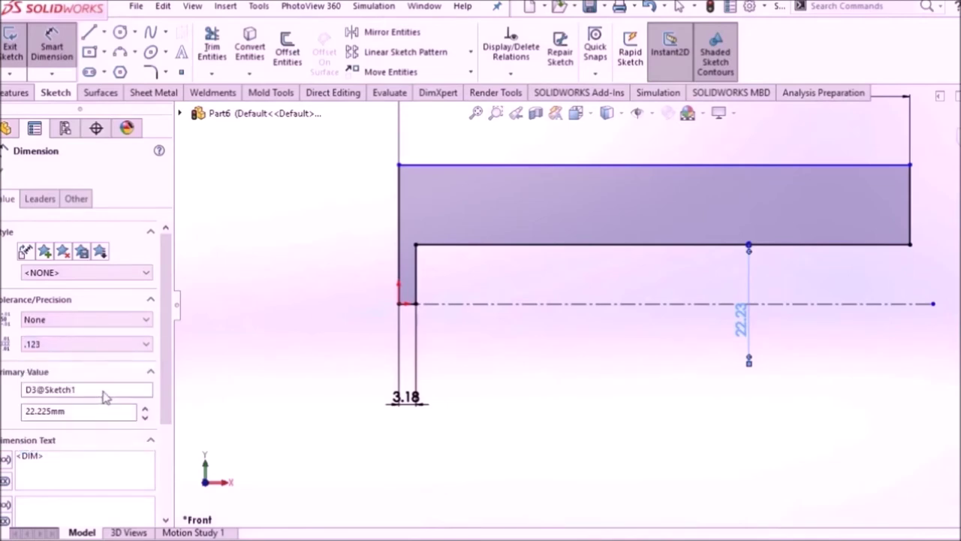
click(601, 391)
- Dimension the outer top edge 28.58 from the centerline
click(632, 166)
click(638, 305)
click(639, 379)
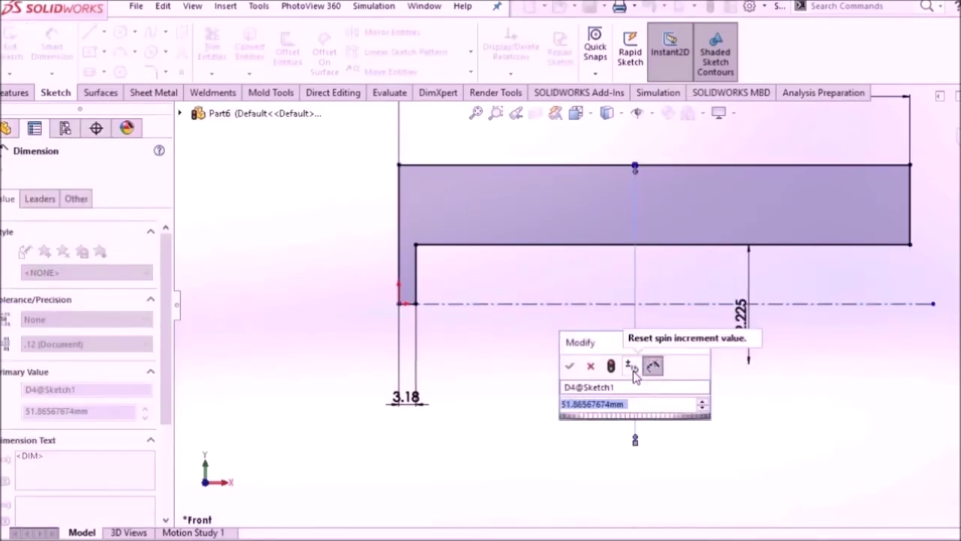
text(28)
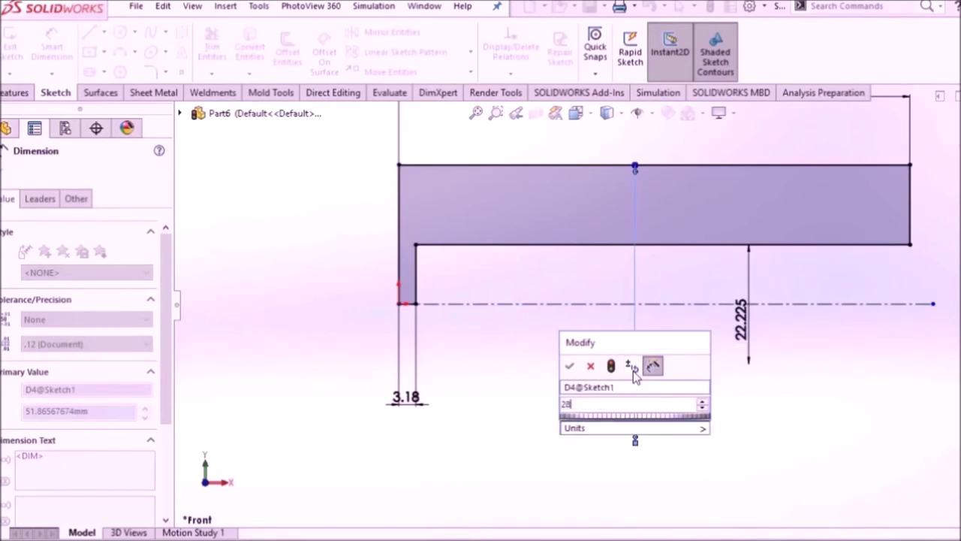
text(5178)
key(Return)
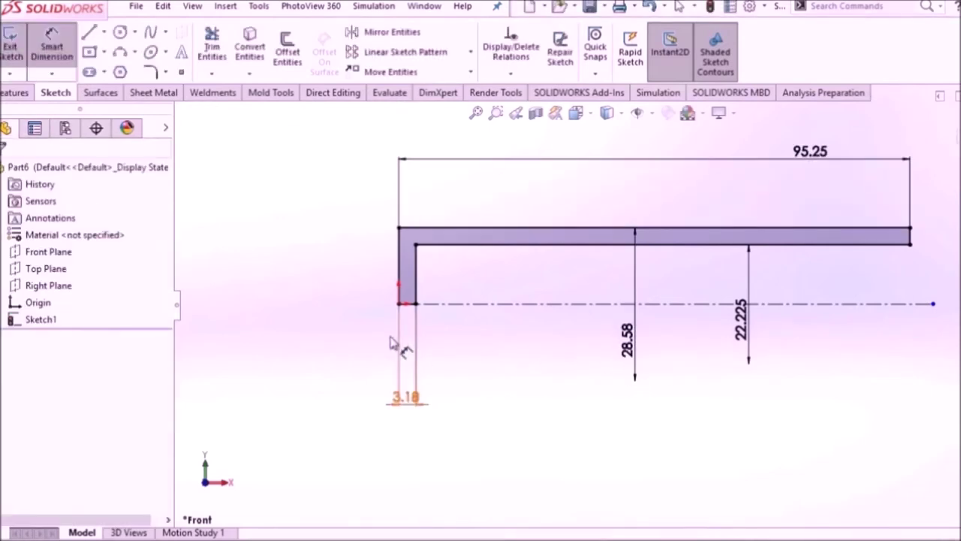
click(10, 92)
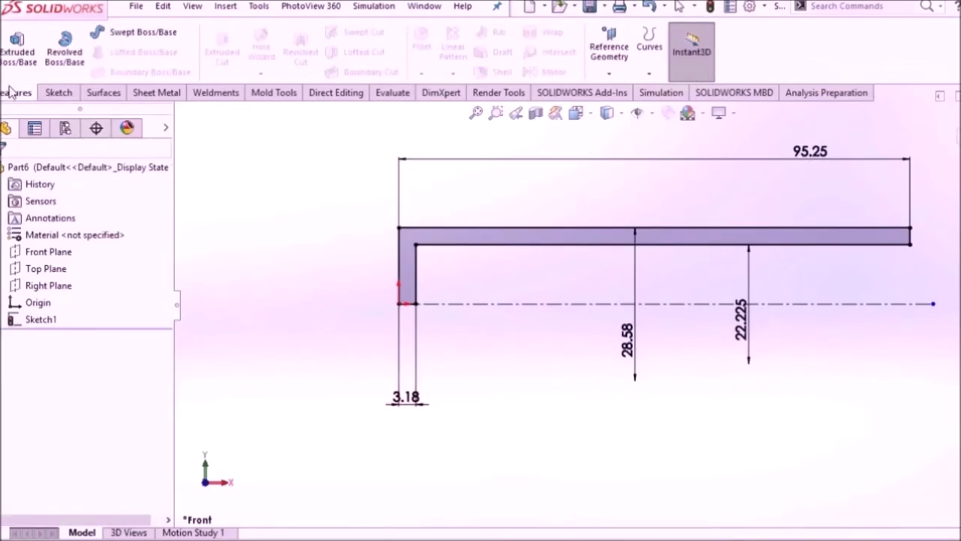
- Revolve the profile 360° about the centreline into a solid cylinder
click(52, 54)
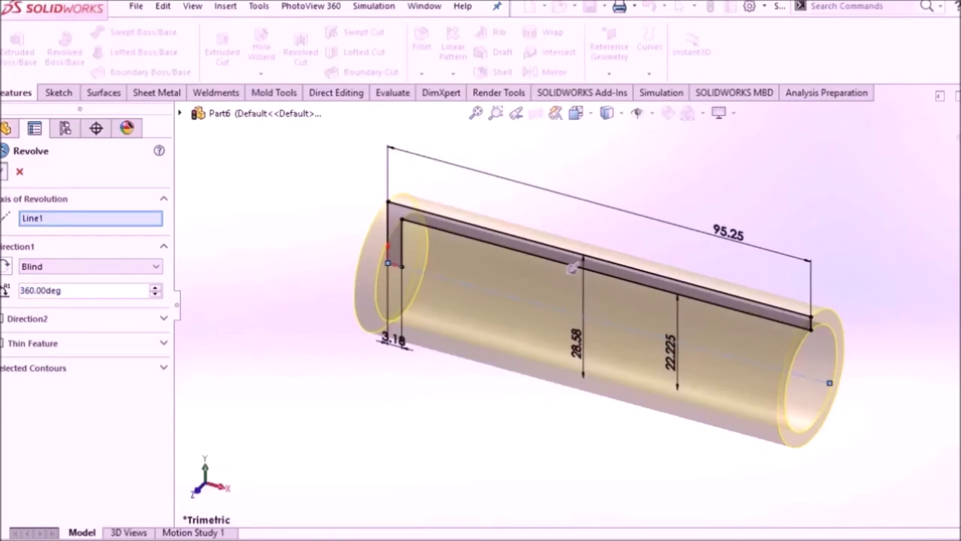
click(4, 171)
middle_drag(353, 308, 361, 293)
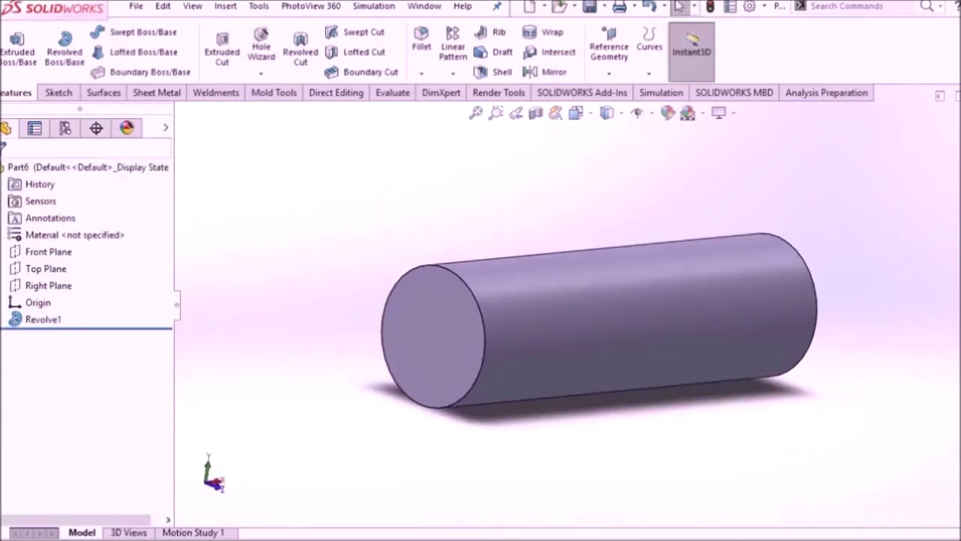
- Round the cylinder's circular end edge with a 2.54 mm fillet
click(421, 72)
click(438, 88)
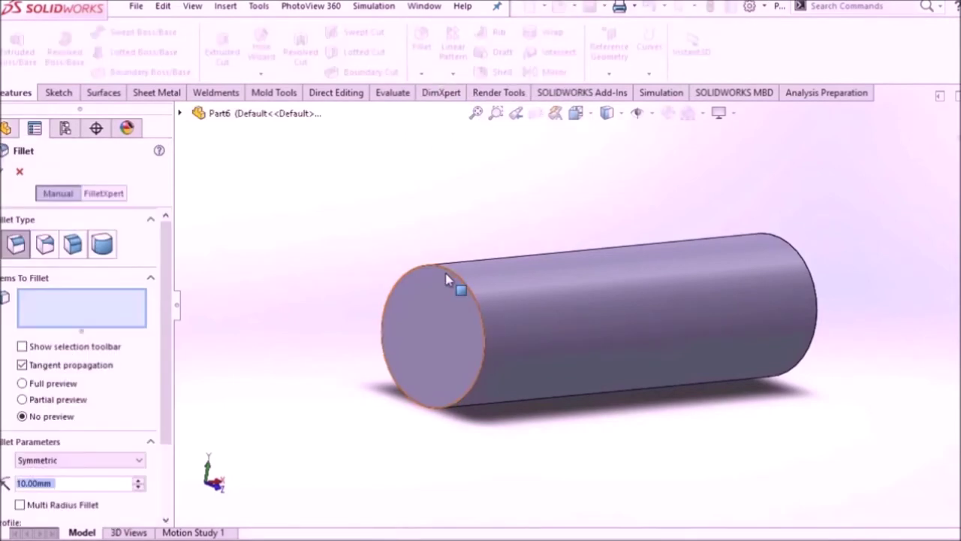
click(446, 272)
text(2.54)
key(Return)
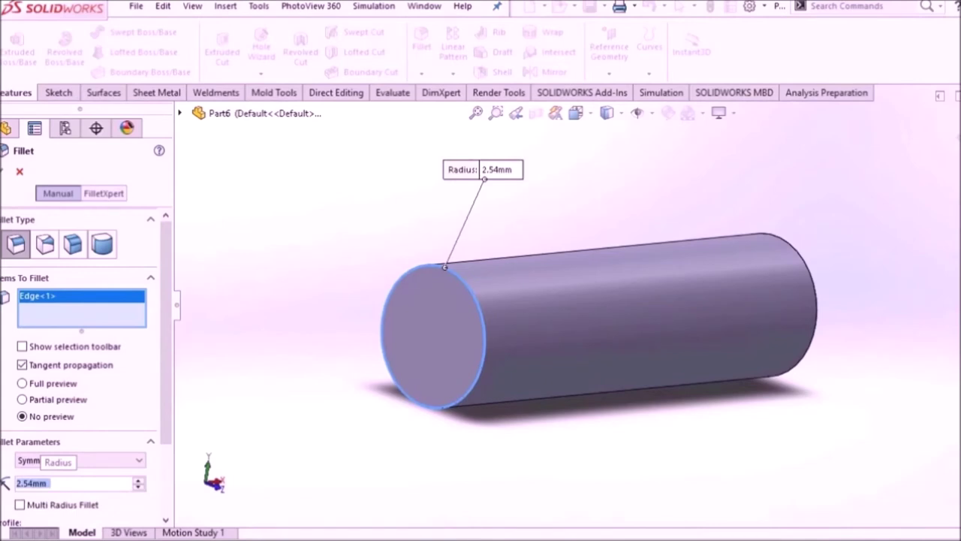
click(3, 178)
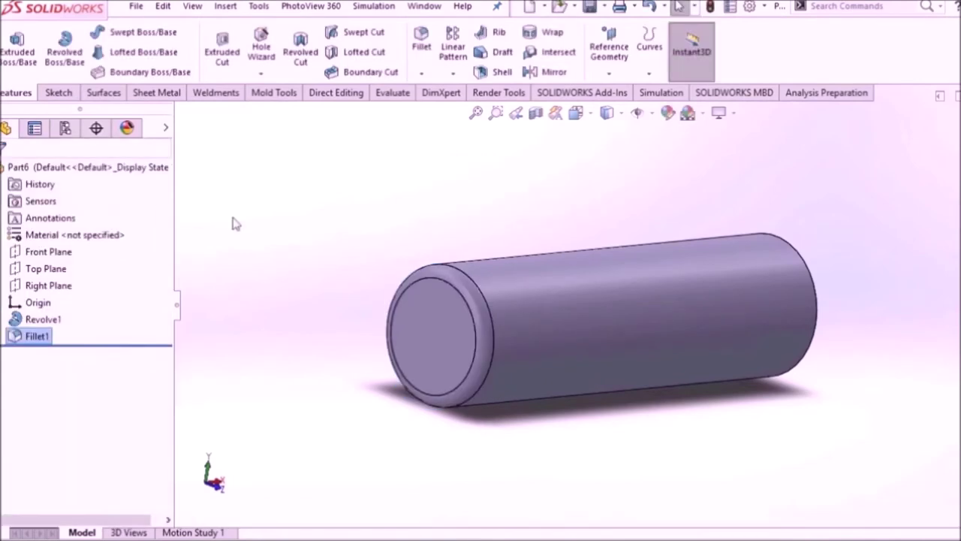
middle_drag(232, 221, 501, 383)
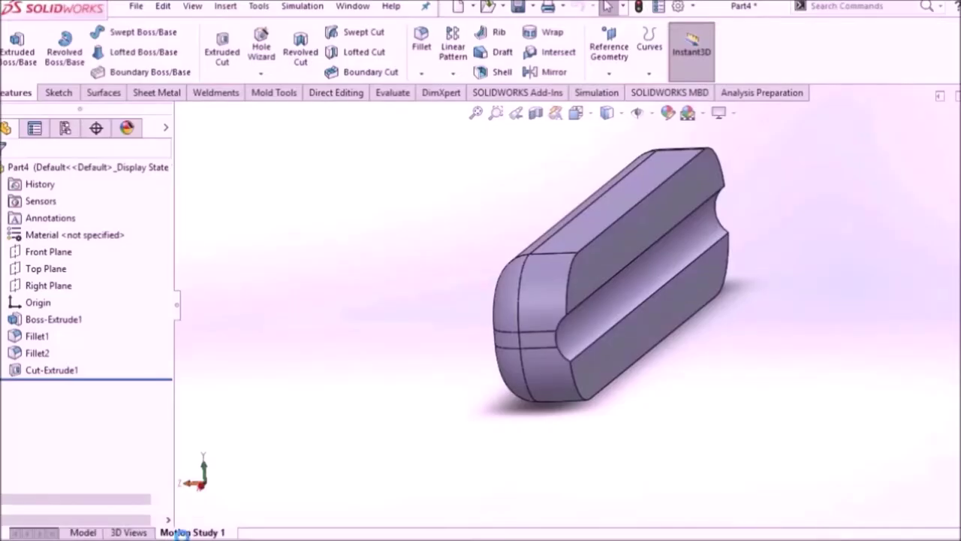
- Play the block part's motion study, then switch to the empty Part5 document
click(192, 532)
click(43, 518)
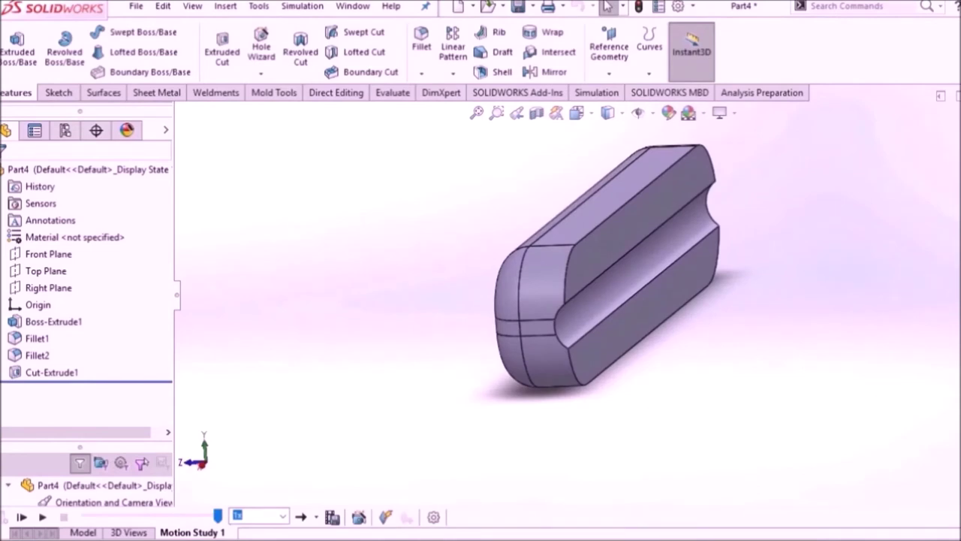
click(287, 498)
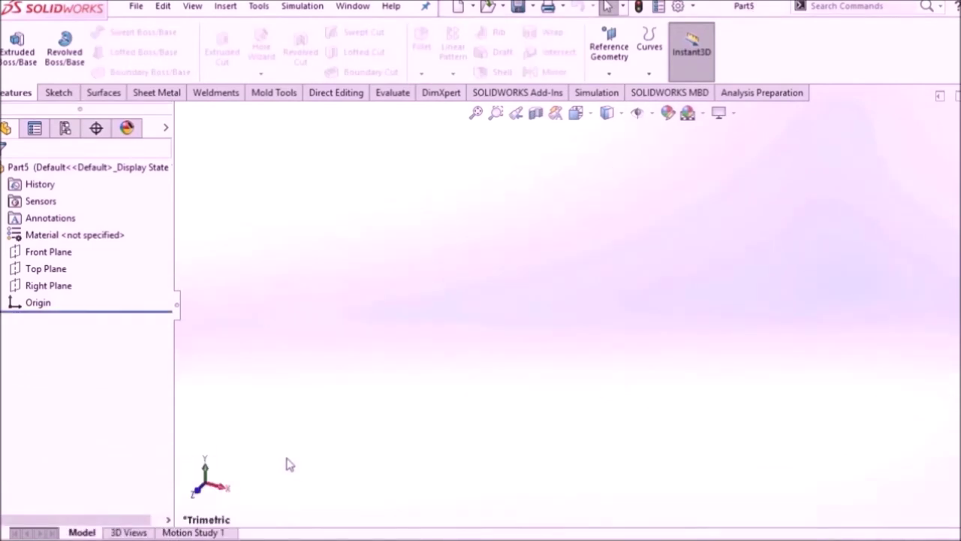
right_click(26, 254)
- Start a sketch on the Front Plane and draw a center rectangle from the origin
click(38, 223)
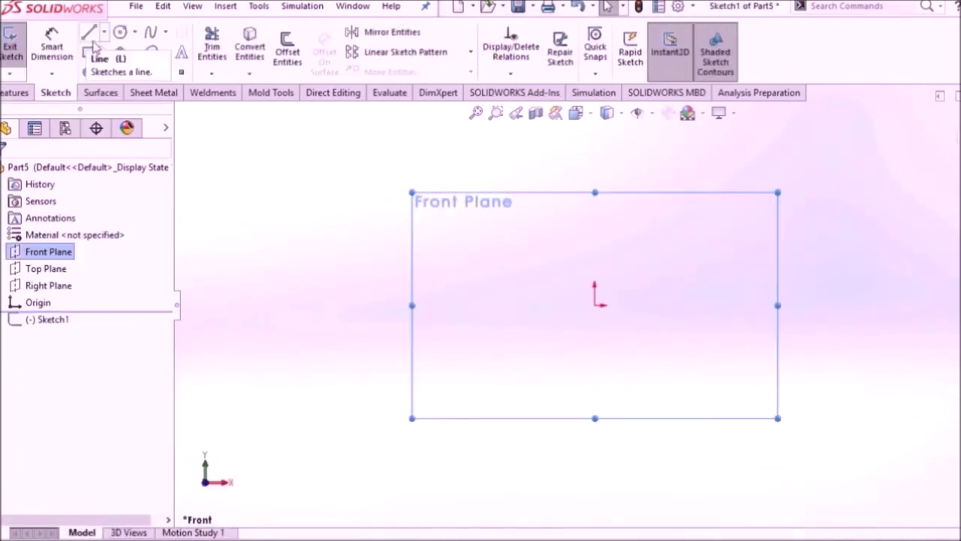
click(106, 54)
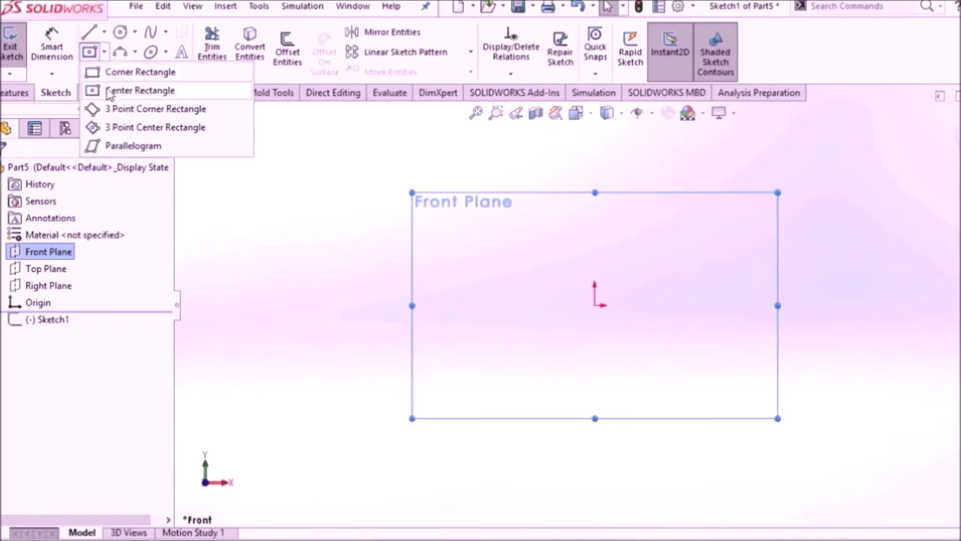
click(110, 90)
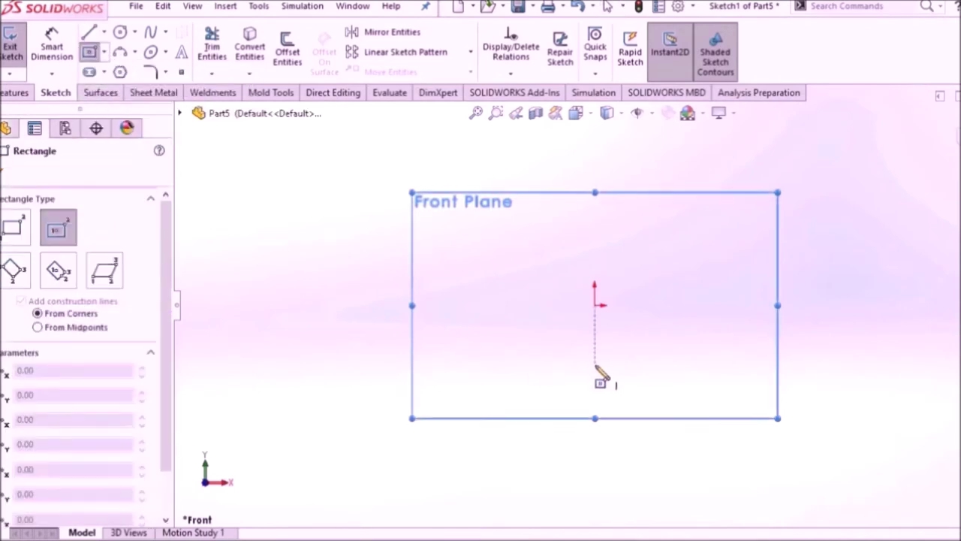
click(594, 304)
click(734, 352)
right_click(649, 203)
click(668, 196)
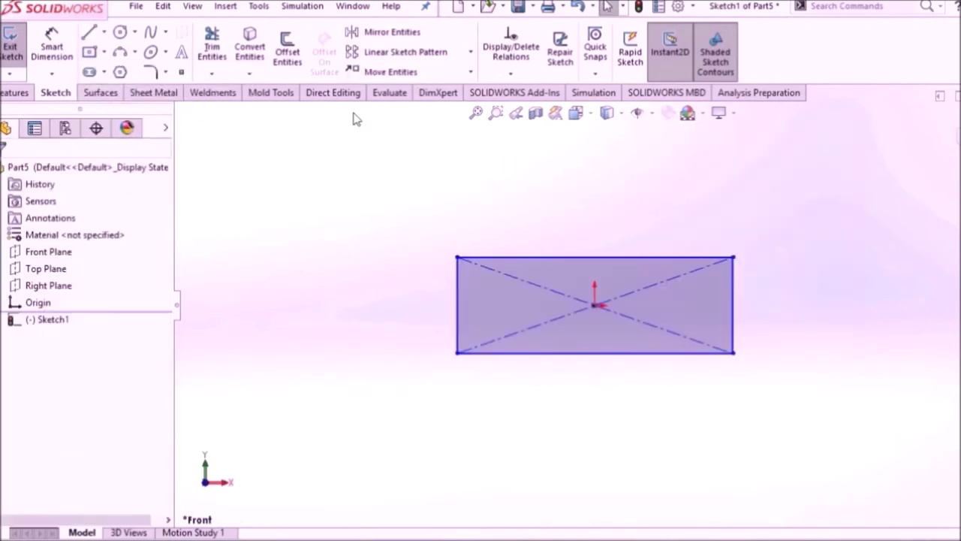
- Dimension the rectangle 254 wide and 57.15 tall
click(52, 45)
click(539, 263)
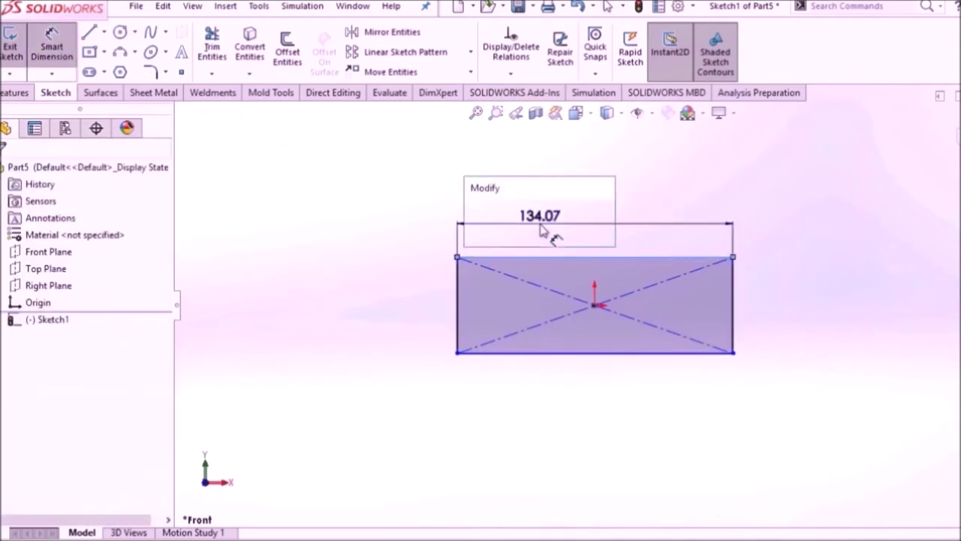
click(544, 232)
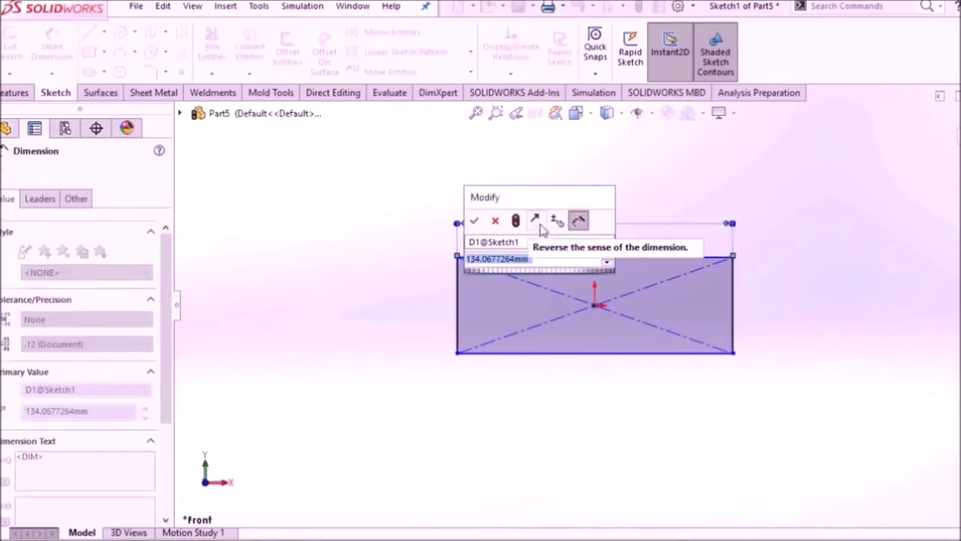
text(254)
key(Return)
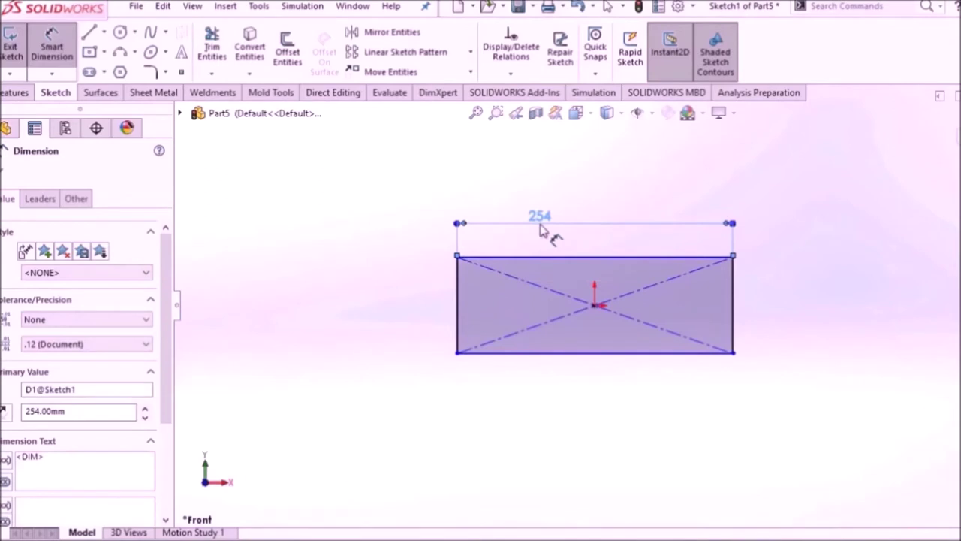
click(734, 306)
click(799, 304)
text(57)
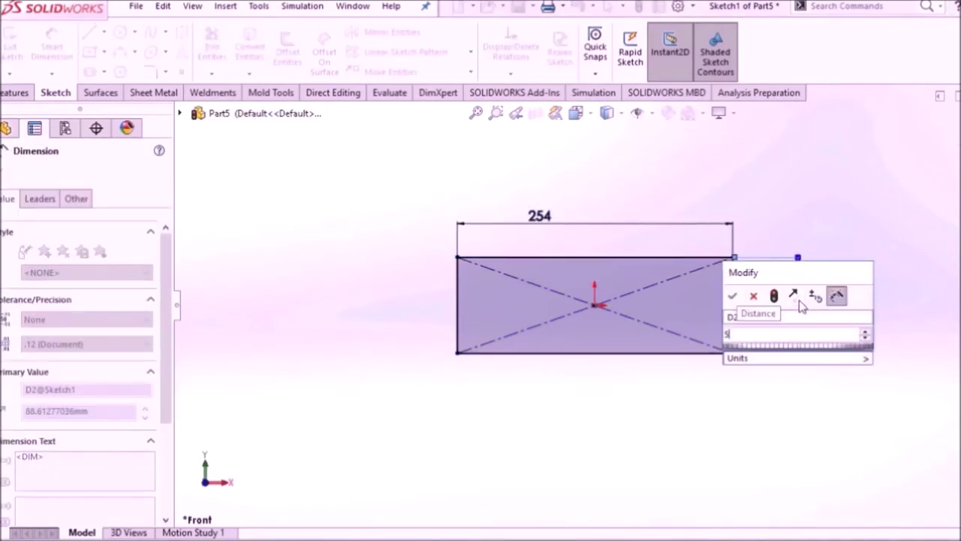
text(.15)
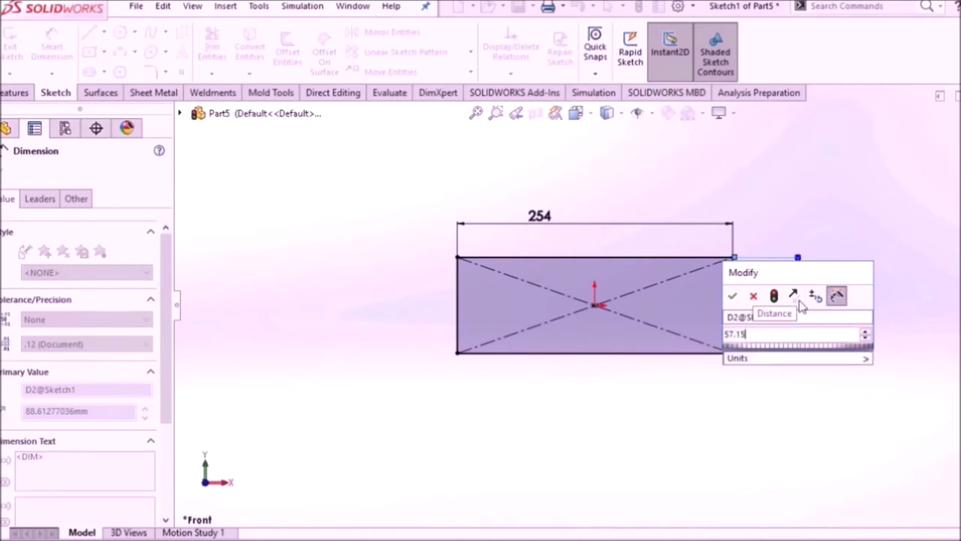
key(Return)
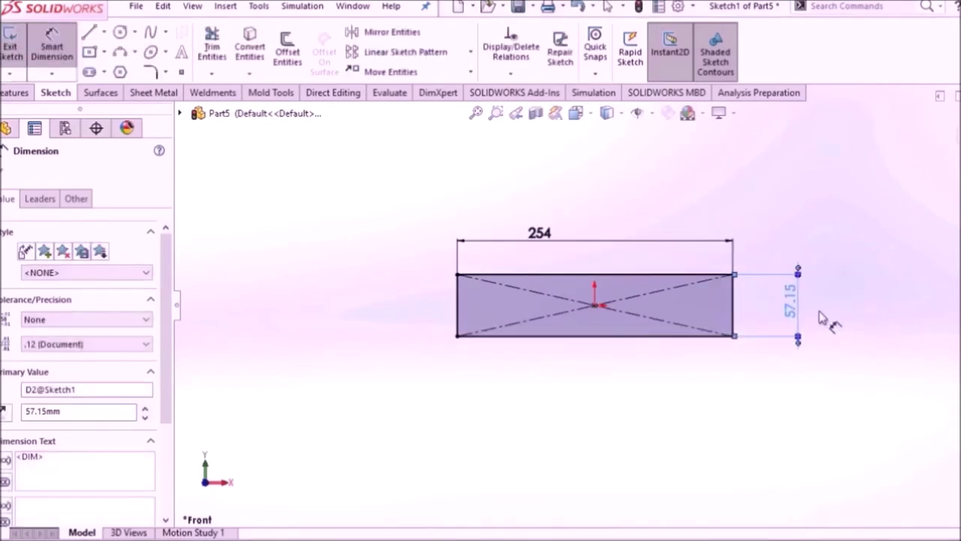
click(13, 92)
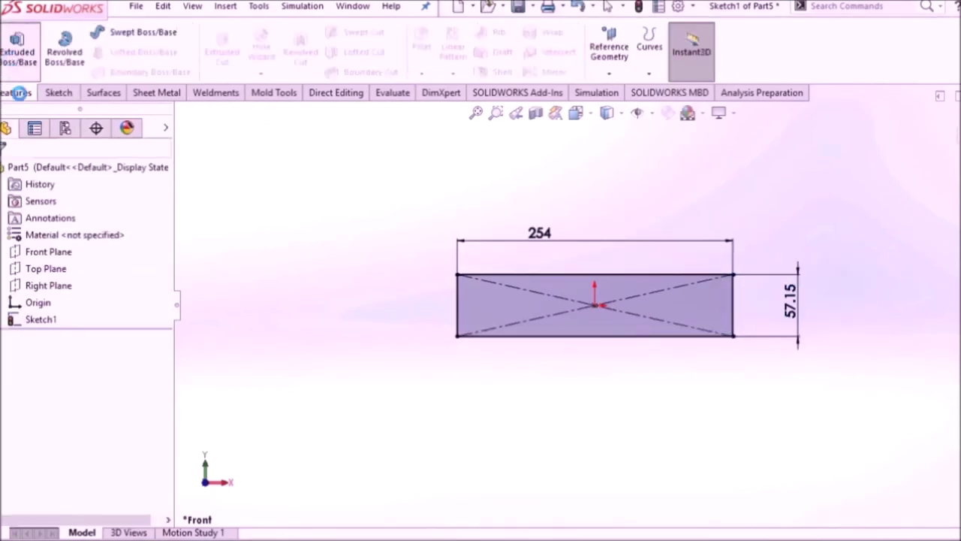
- Extrude the rectangle sketch 31.75 mm deep with Extruded Boss/Base
click(16, 47)
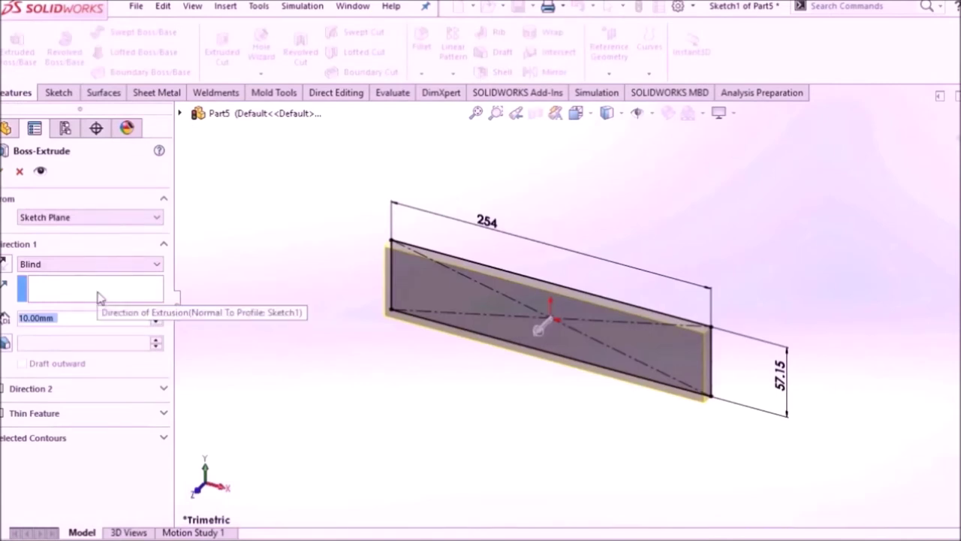
text(31.75)
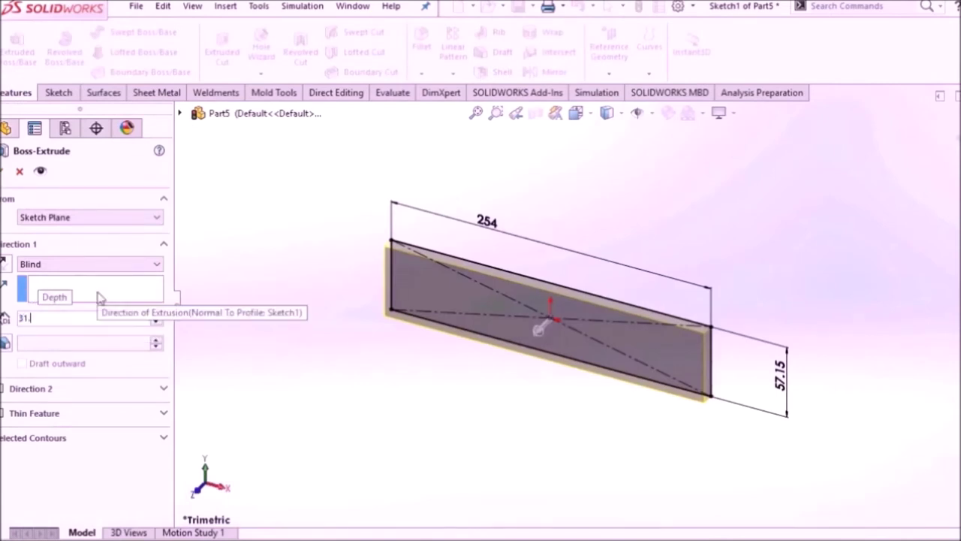
key(Return)
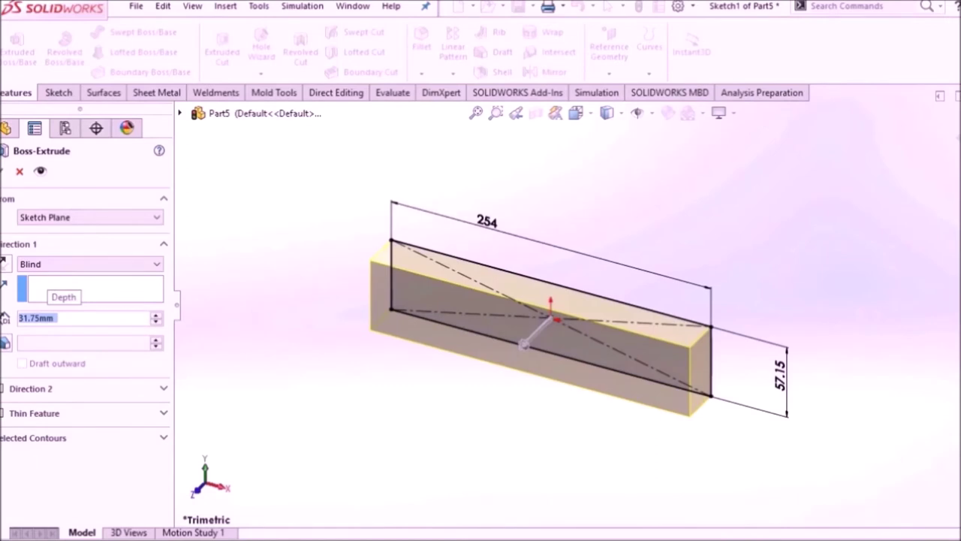
click(4, 171)
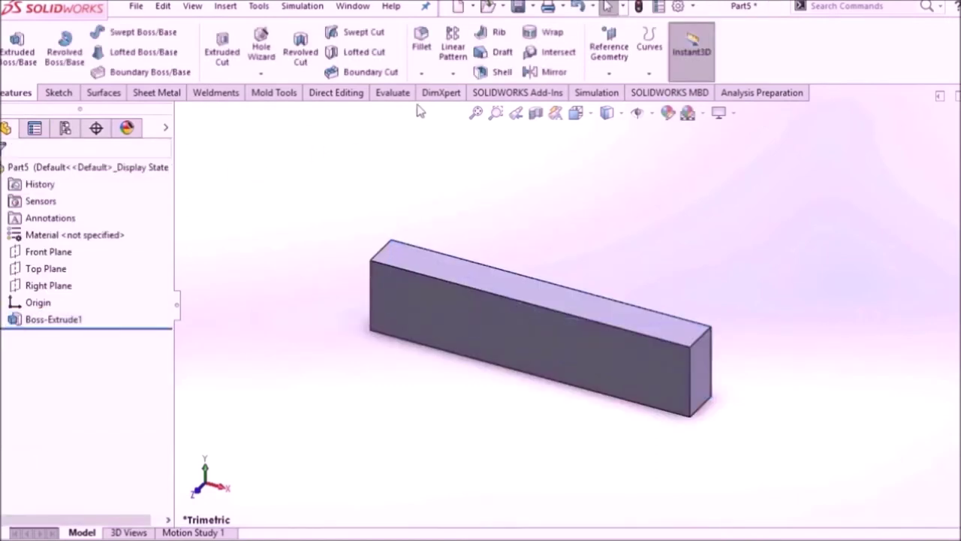
click(421, 73)
- Round the bar's four long edges with a 12.7 mm fillet, replacing one mis-picked edge
click(436, 91)
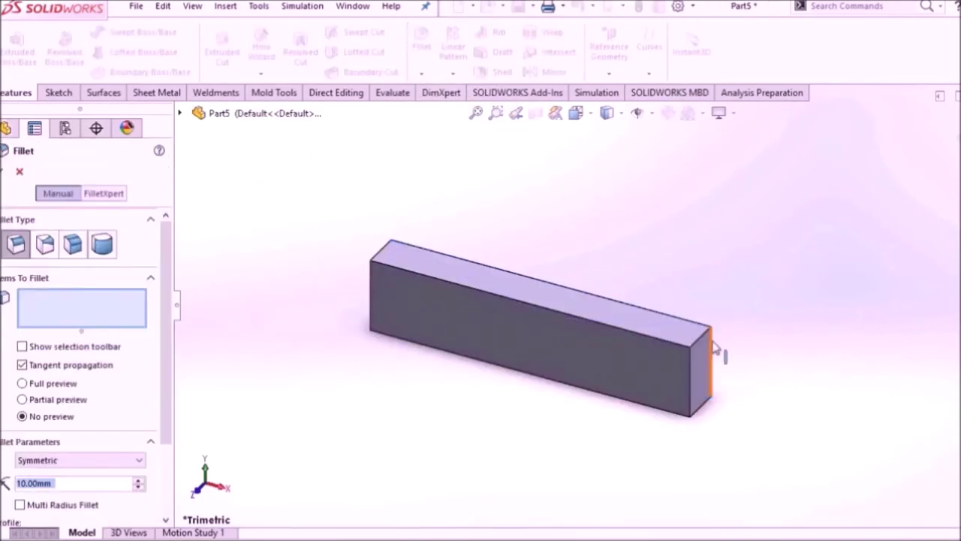
click(705, 344)
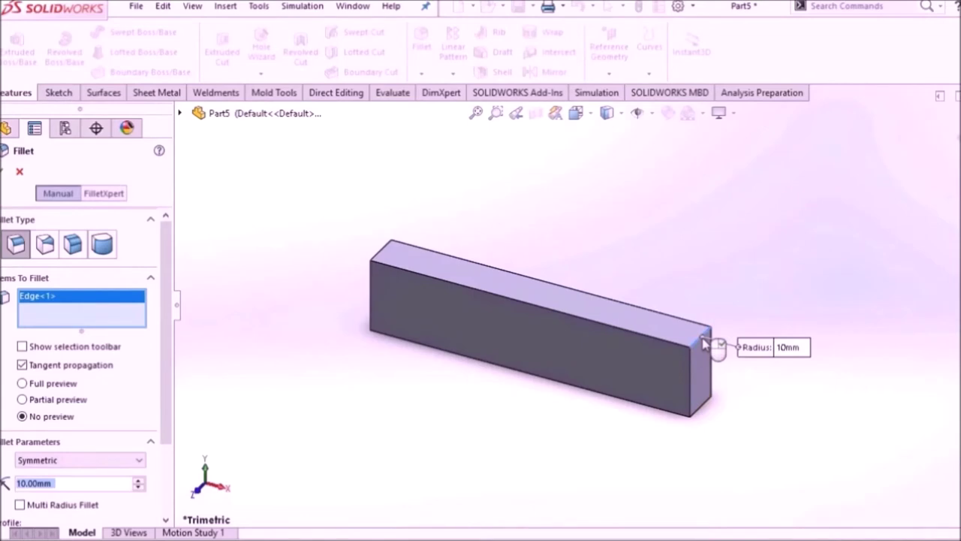
right_click(62, 310)
click(90, 310)
click(488, 299)
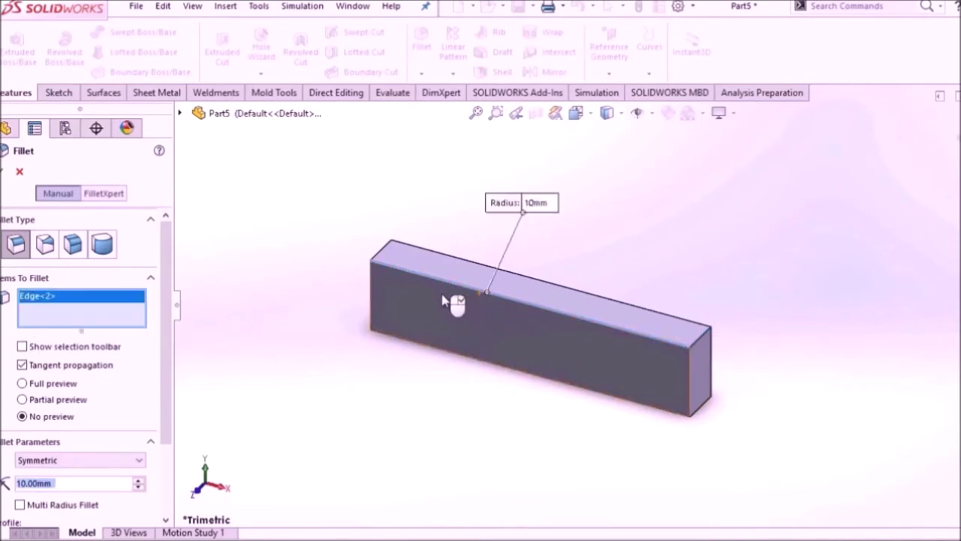
click(372, 297)
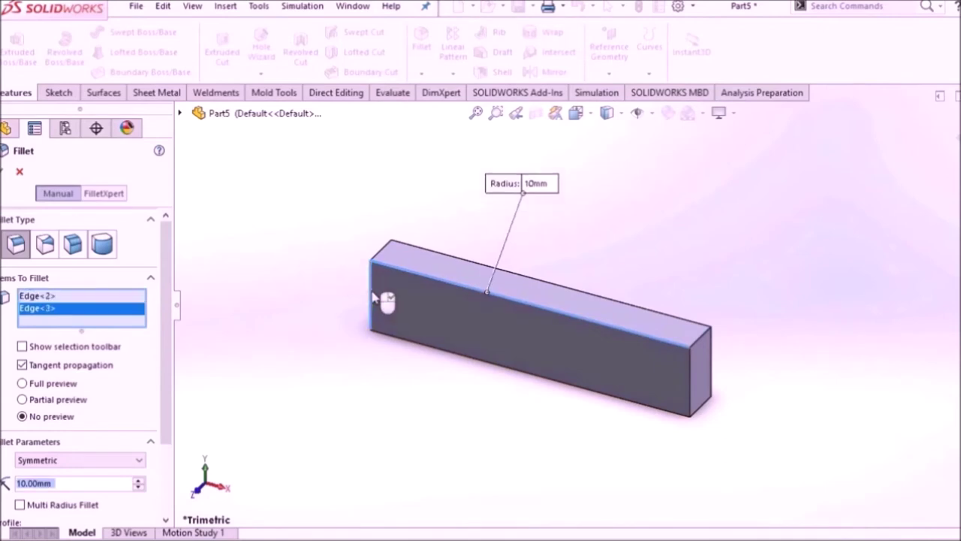
click(443, 352)
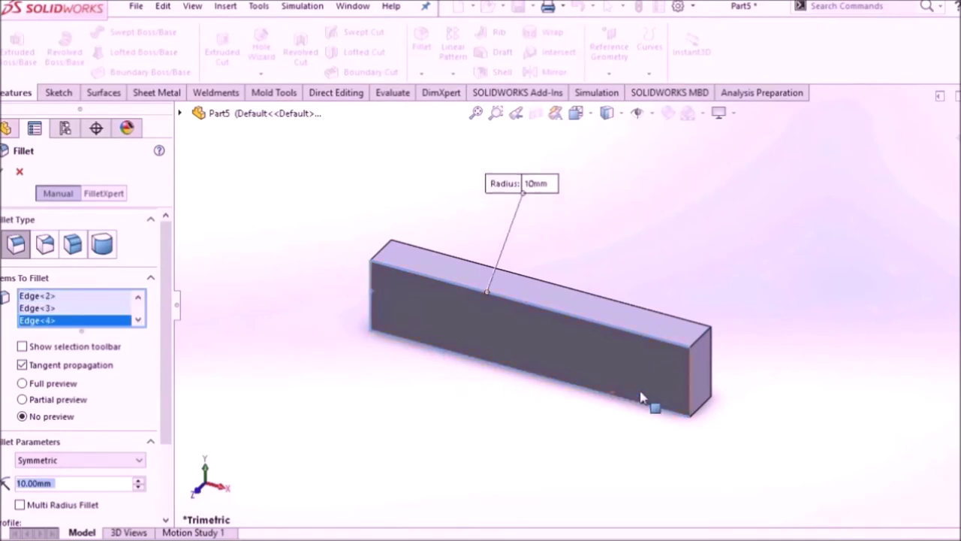
click(690, 375)
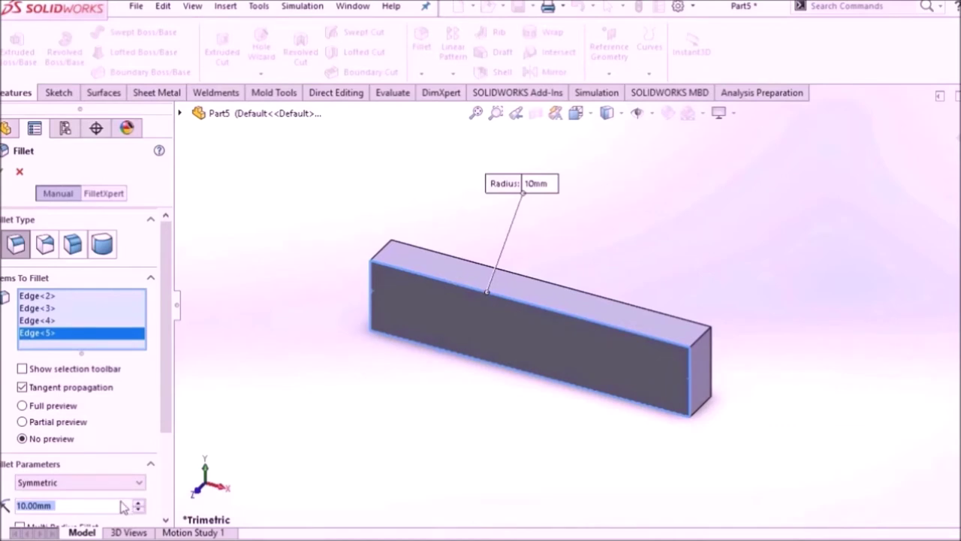
text(12)
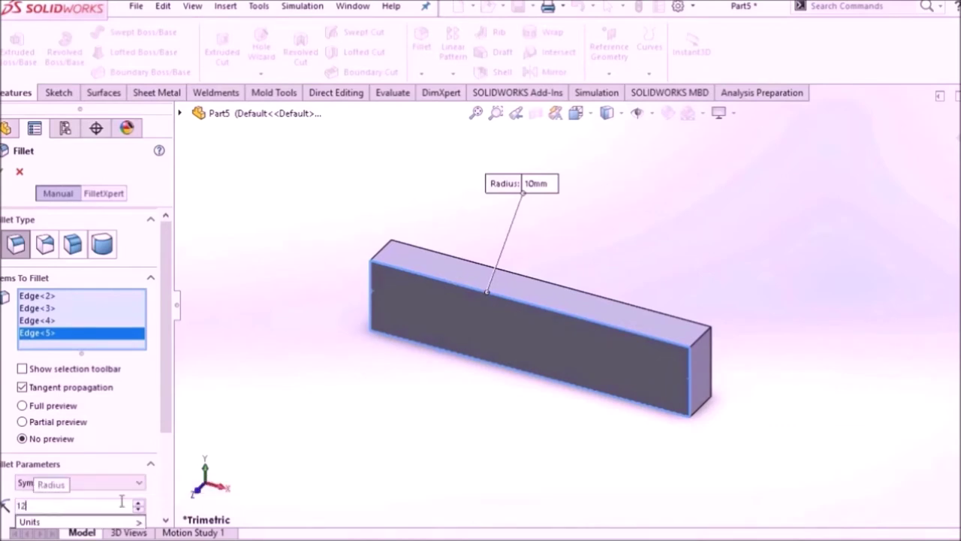
text(.7)
key(Return)
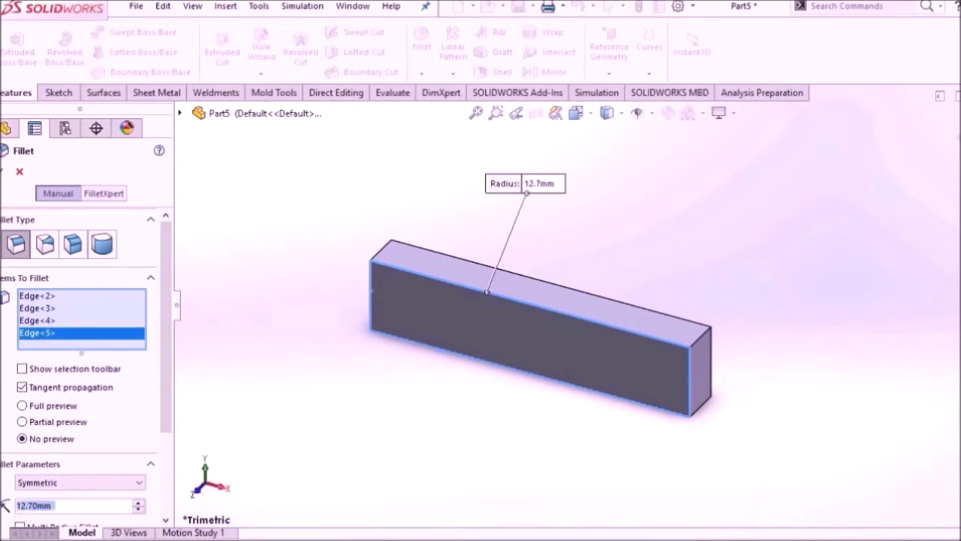
click(5, 171)
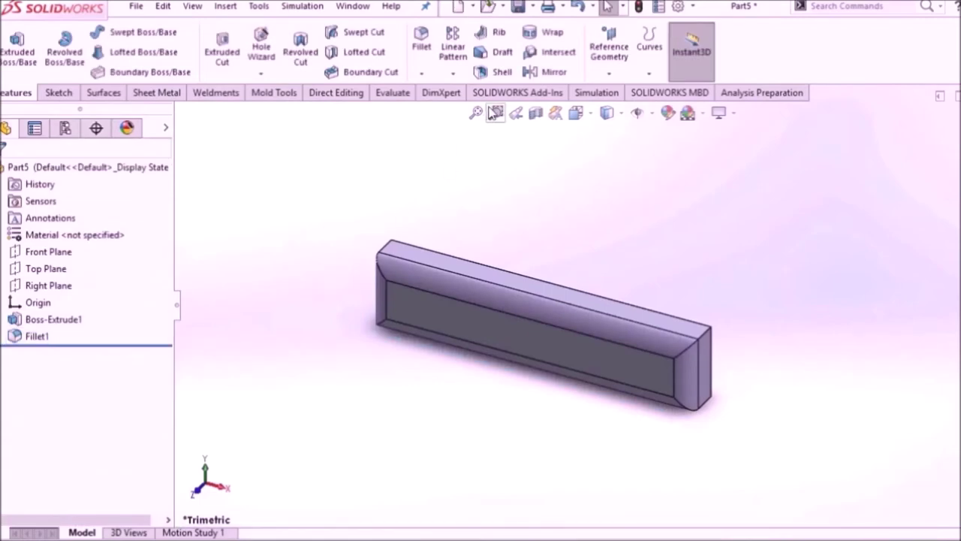
- Round the bar's four short end edges with a 25.4 mm fillet
click(422, 73)
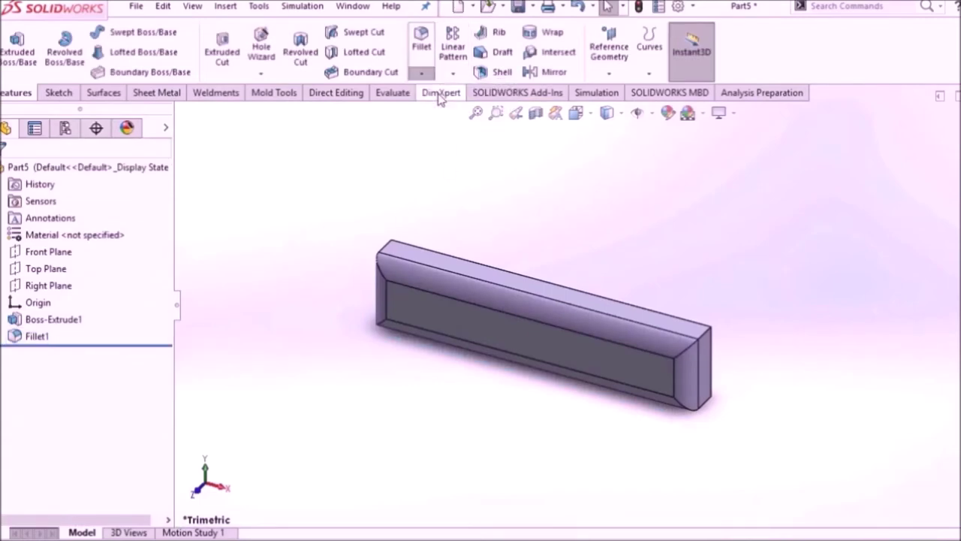
click(442, 93)
click(712, 335)
mouse_move(569, 255)
middle_down()
mouse_move(575, 281)
mouse_move(420, 259)
middle_up()
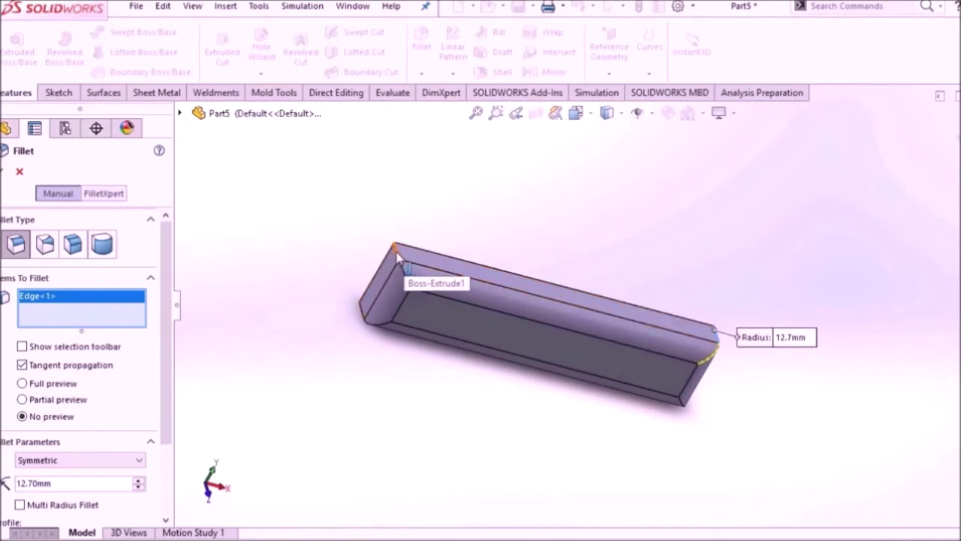
click(406, 274)
middle_drag(396, 307, 409, 314)
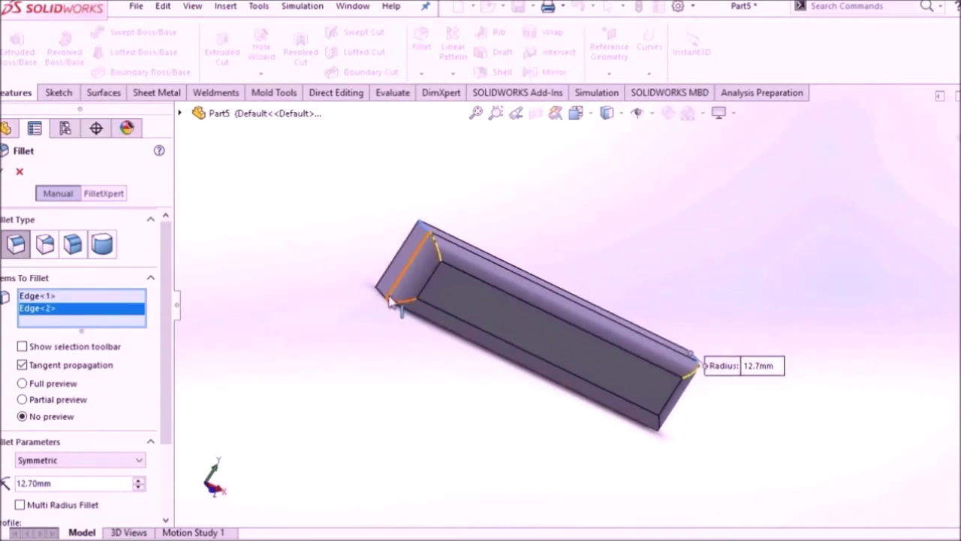
click(583, 395)
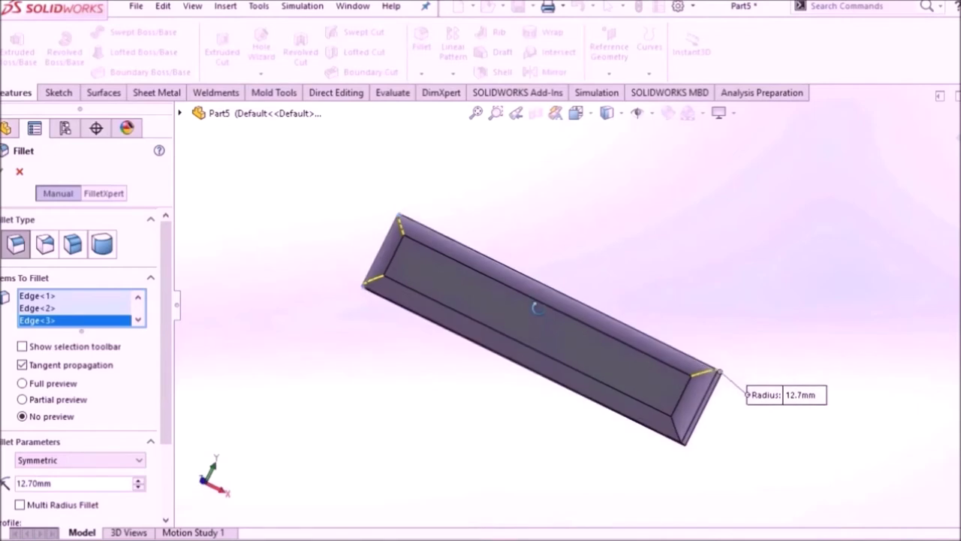
middle_drag(585, 399, 682, 440)
scroll(610, 359, down, 5)
click(600, 347)
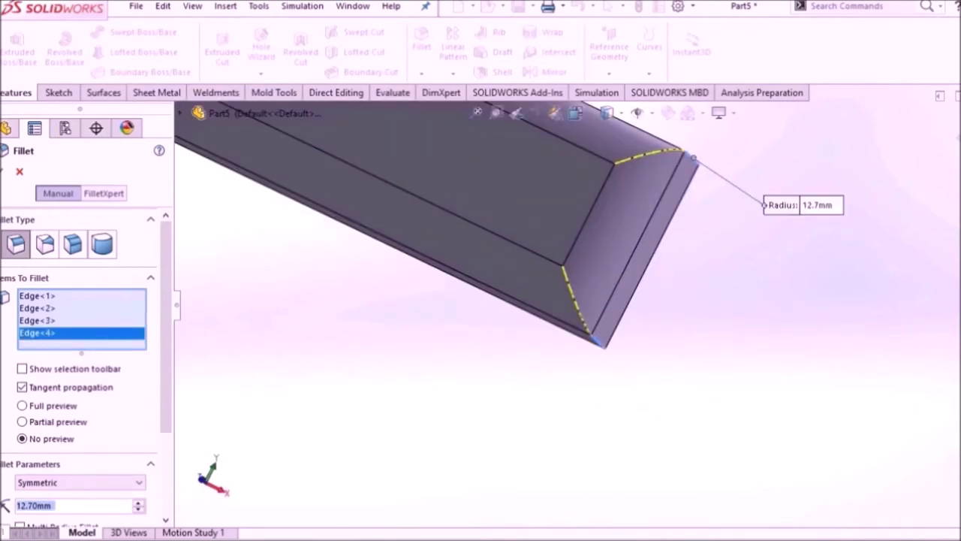
text(25.4)
key(Return)
click(3, 173)
- Switch to the Right view and start a new sketch on the Right Plane
scroll(489, 346, up, 5)
mouse_move(458, 326)
middle_down()
mouse_move(439, 335)
mouse_move(446, 240)
middle_up()
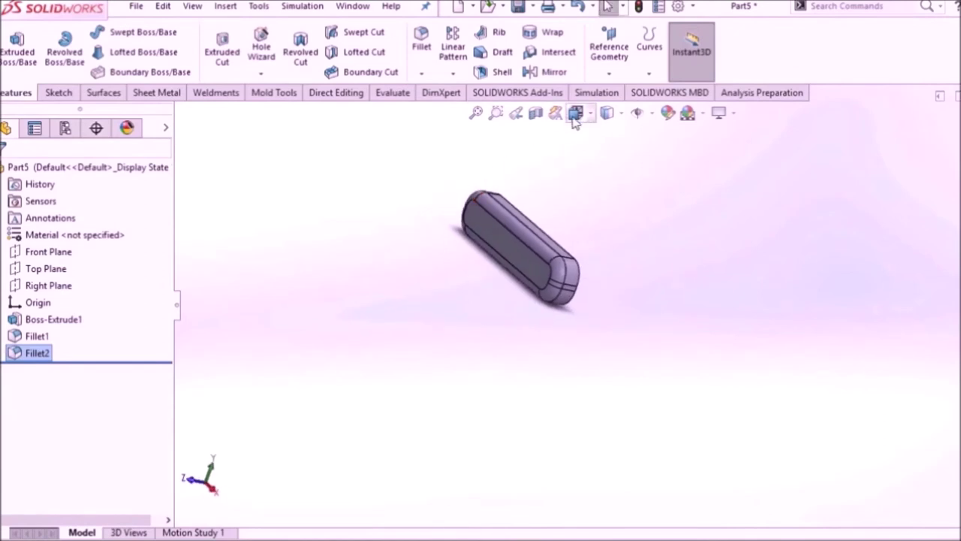
click(577, 114)
click(653, 342)
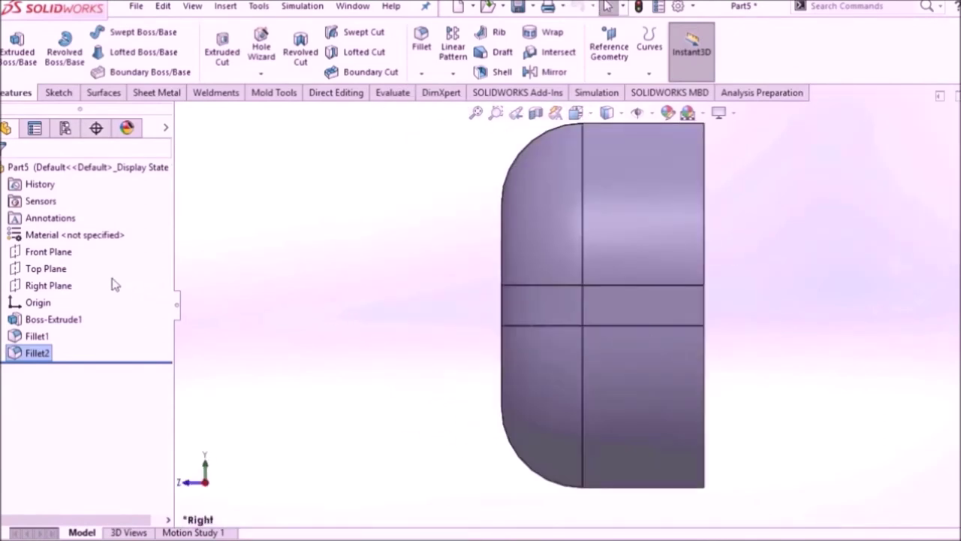
click(62, 271)
click(46, 254)
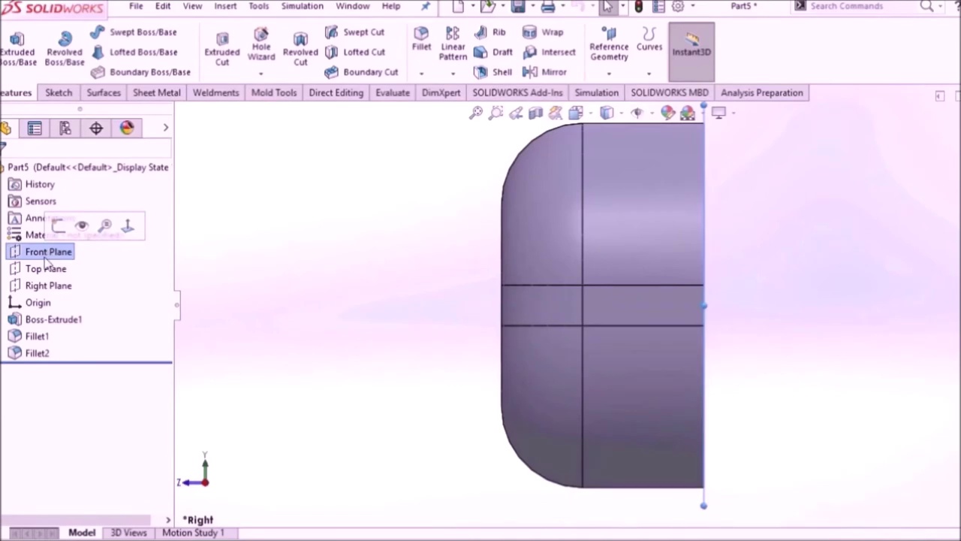
click(48, 287)
click(60, 263)
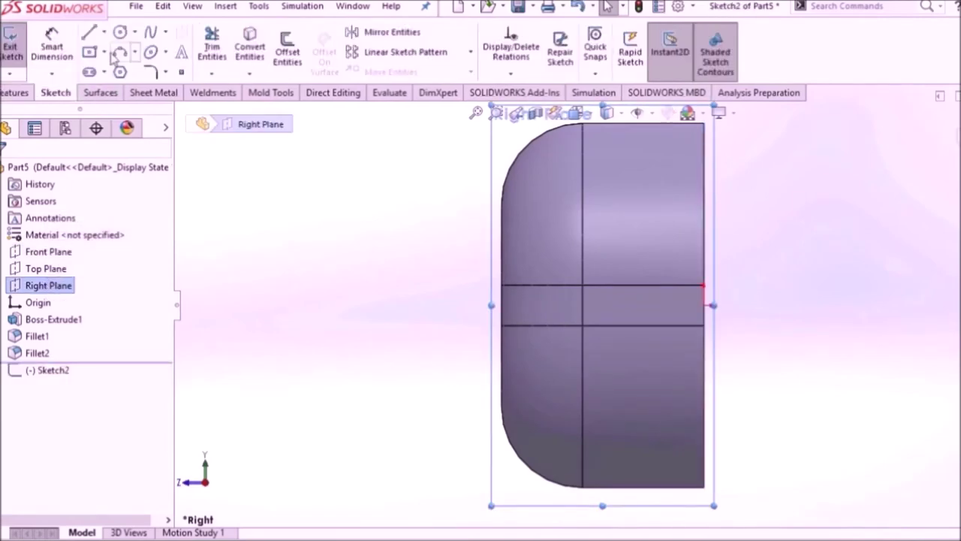
- Draw a horizontal centreline from the bar's right edge and a circle at its end
click(104, 32)
click(124, 67)
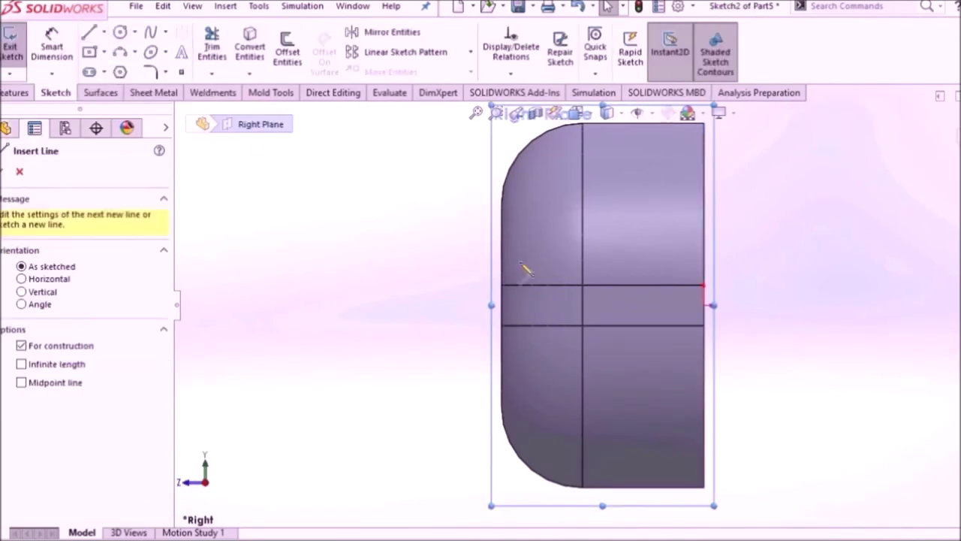
click(703, 305)
click(797, 305)
right_click(800, 309)
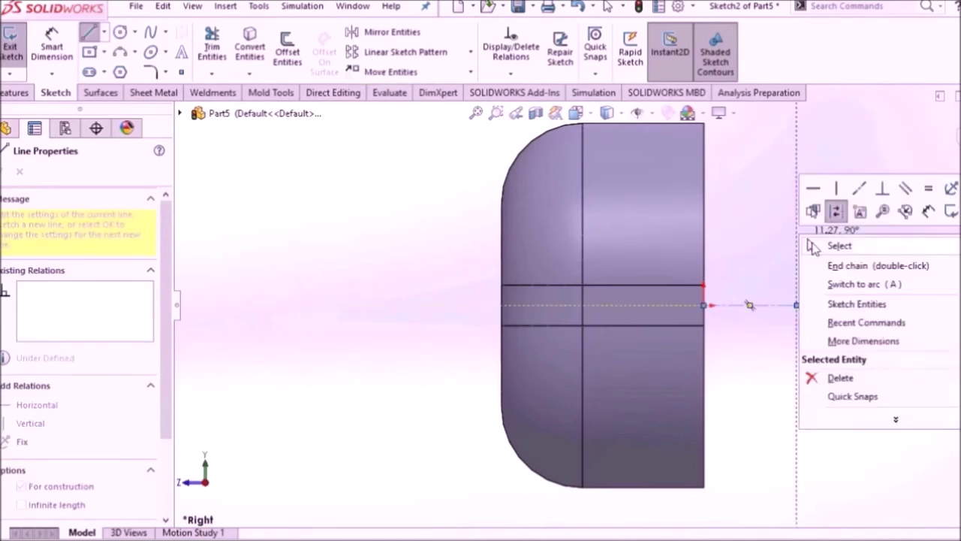
click(834, 244)
click(120, 33)
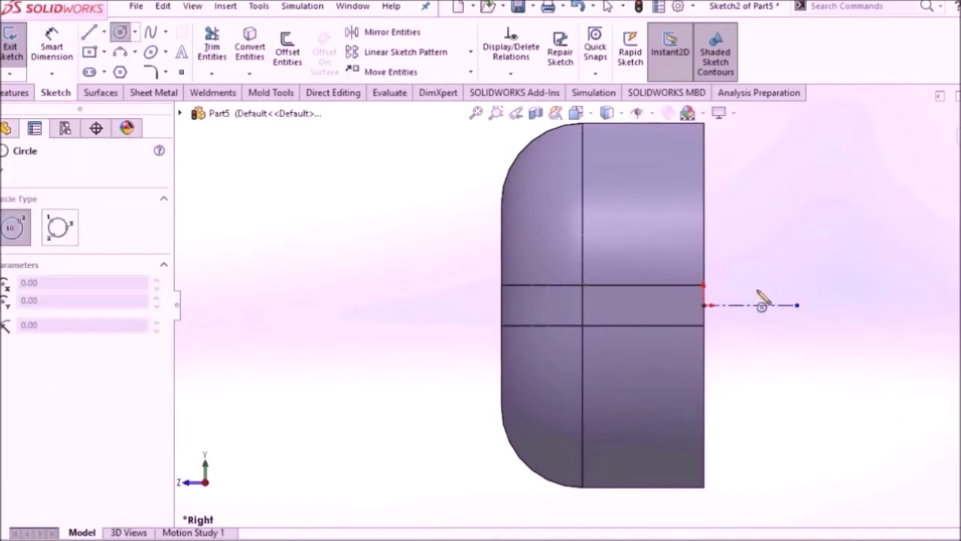
click(797, 304)
click(797, 371)
right_click(841, 180)
click(861, 181)
- Dimension the circle 22.225 mm in diameter and the centreline 6.35 mm long
click(50, 51)
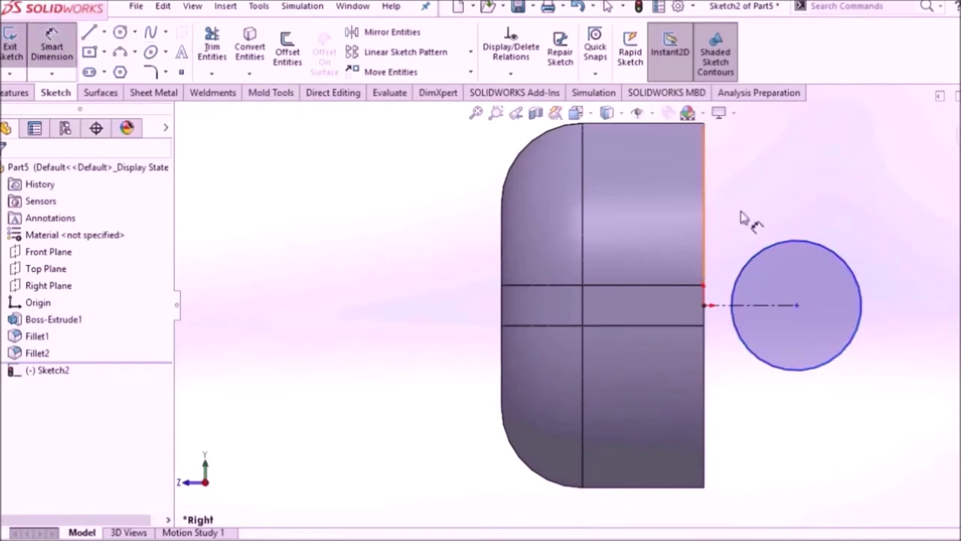
click(792, 243)
click(813, 200)
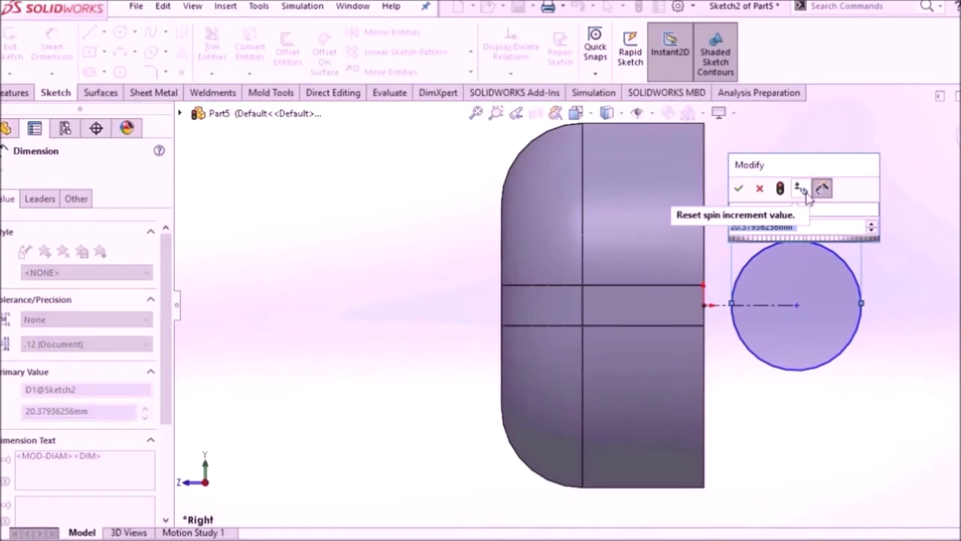
text(22.225)
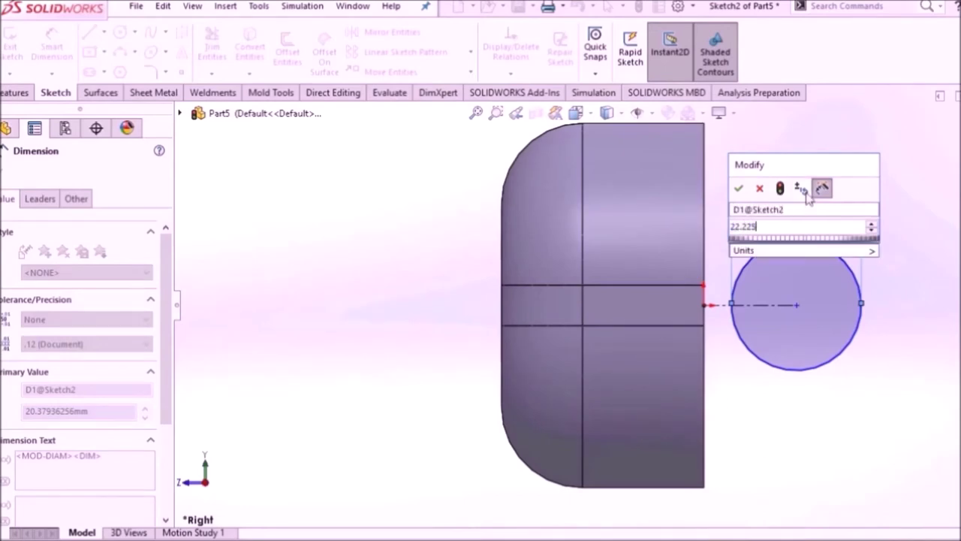
key(Return)
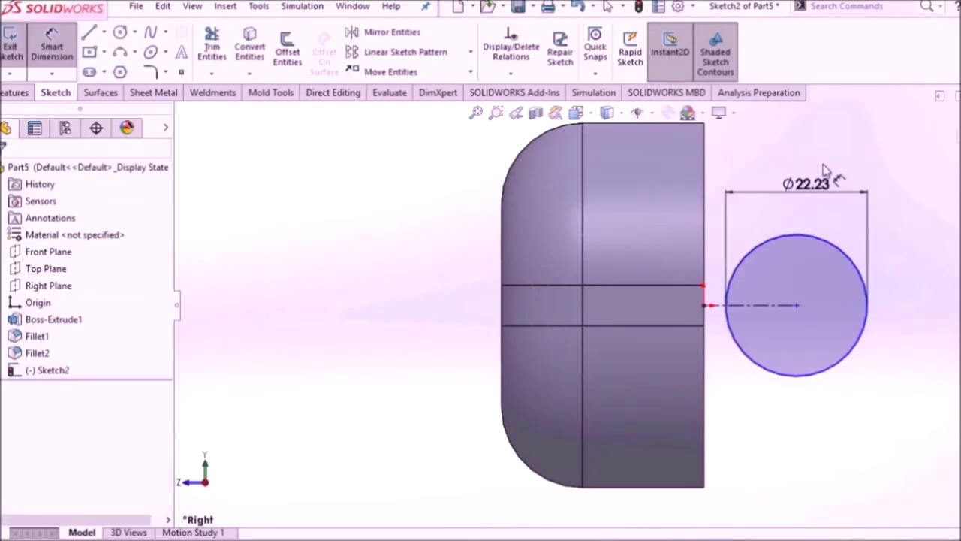
click(771, 305)
click(766, 404)
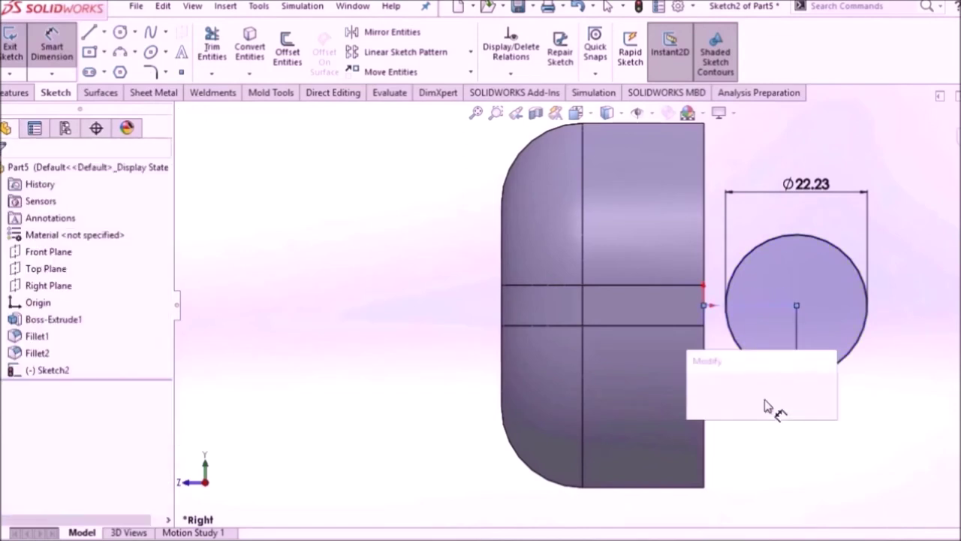
text(6.3)
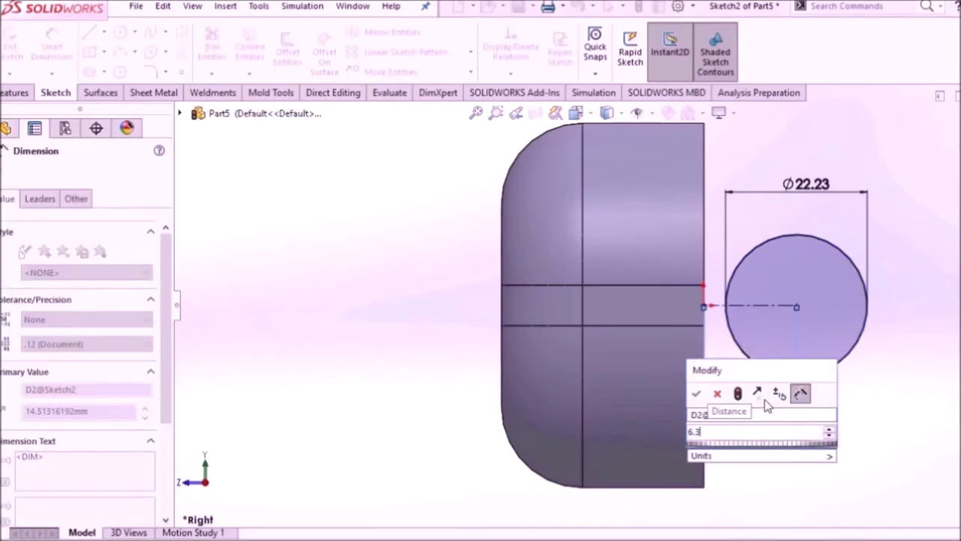
text(5)
key(Return)
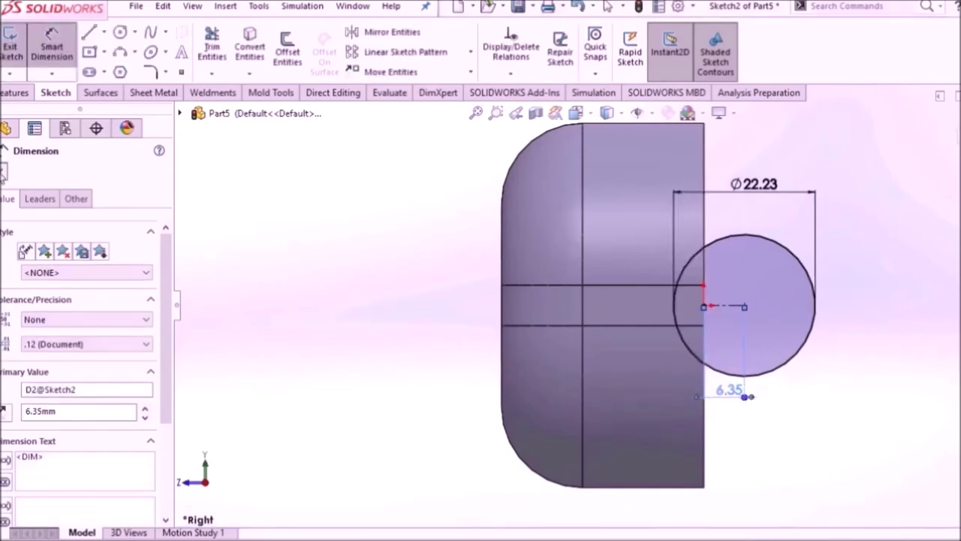
click(2, 172)
- Start an extruded cut from the sketch and open its end condition list
click(15, 92)
click(216, 63)
click(131, 264)
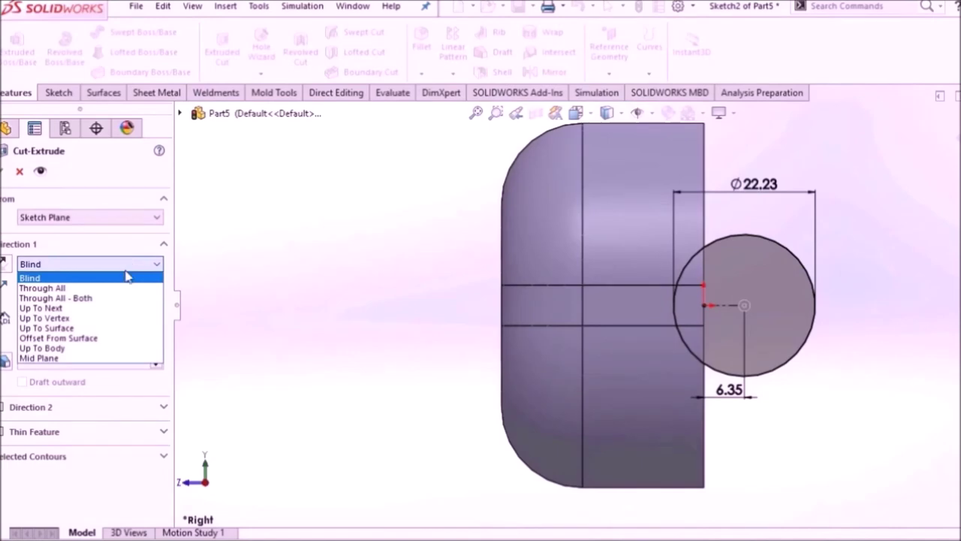
- Apply the extruded cut as Through All - Both to carve the groove along the bar
click(114, 297)
scroll(556, 242, up, 3)
mouse_move(562, 229)
middle_down()
mouse_move(523, 250)
mouse_move(503, 248)
middle_up()
click(3, 173)
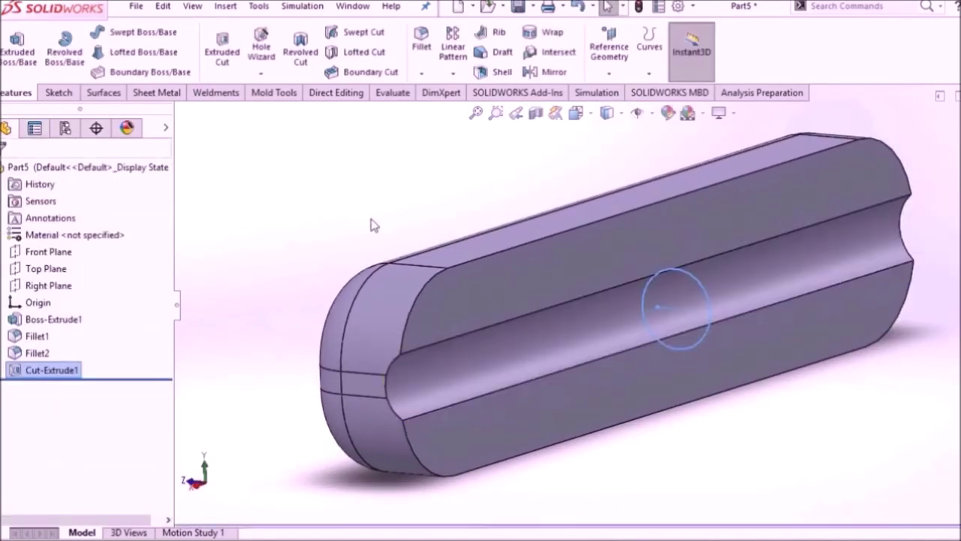
mouse_move(356, 217)
middle_down()
mouse_move(397, 214)
mouse_move(385, 192)
mouse_move(384, 208)
middle_up()
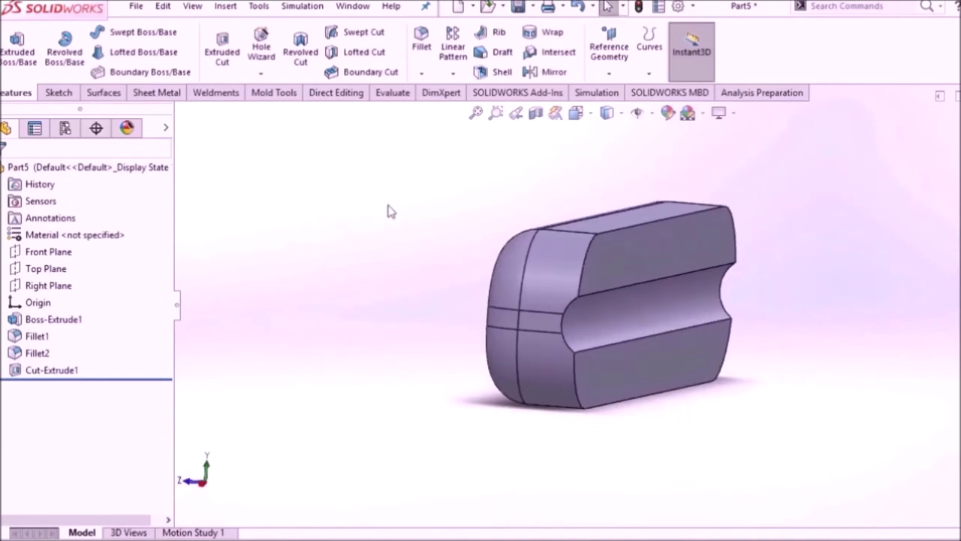
- Create new part Part7 and open Sketch1 on its Front Plane
click(526, 9)
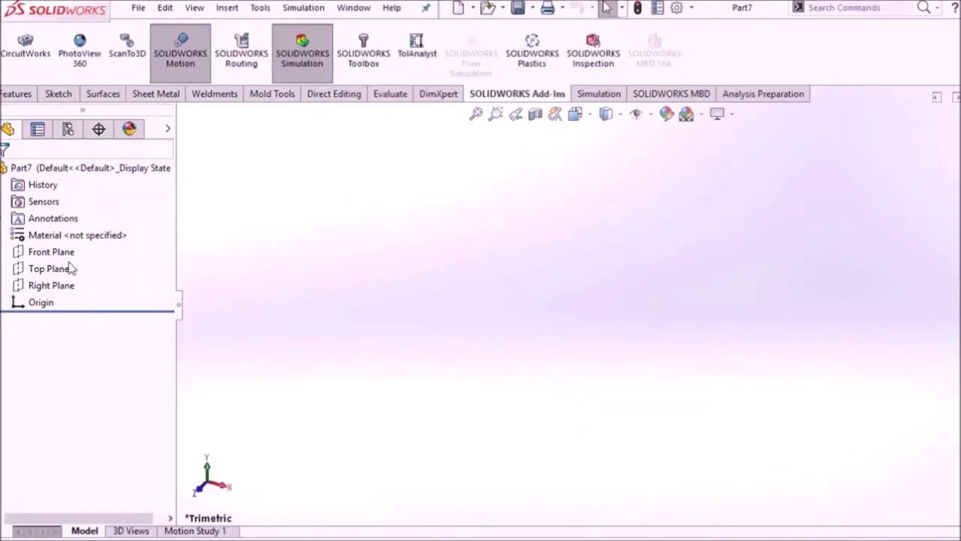
click(73, 251)
click(77, 235)
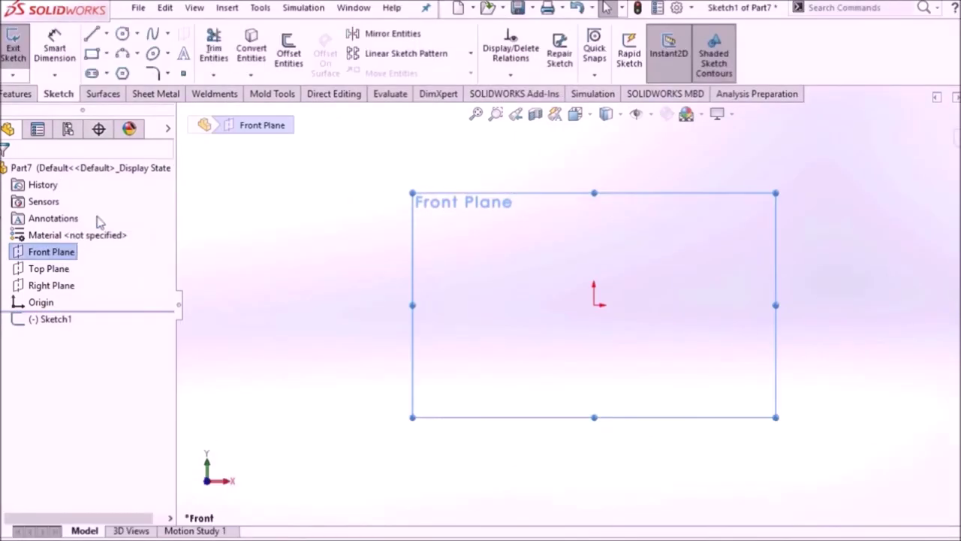
- Draw two concentric circles at the origin, the second one smaller
click(123, 33)
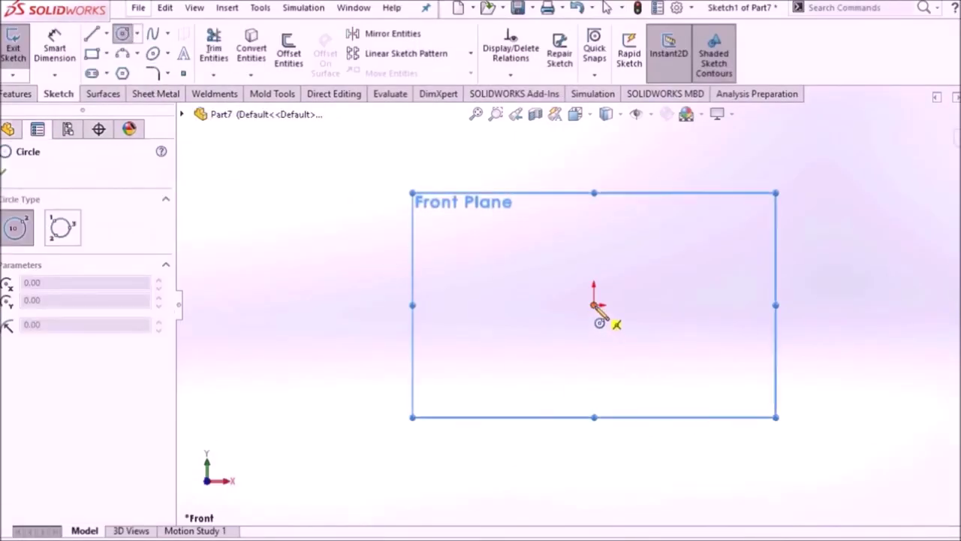
click(593, 304)
click(594, 383)
click(593, 304)
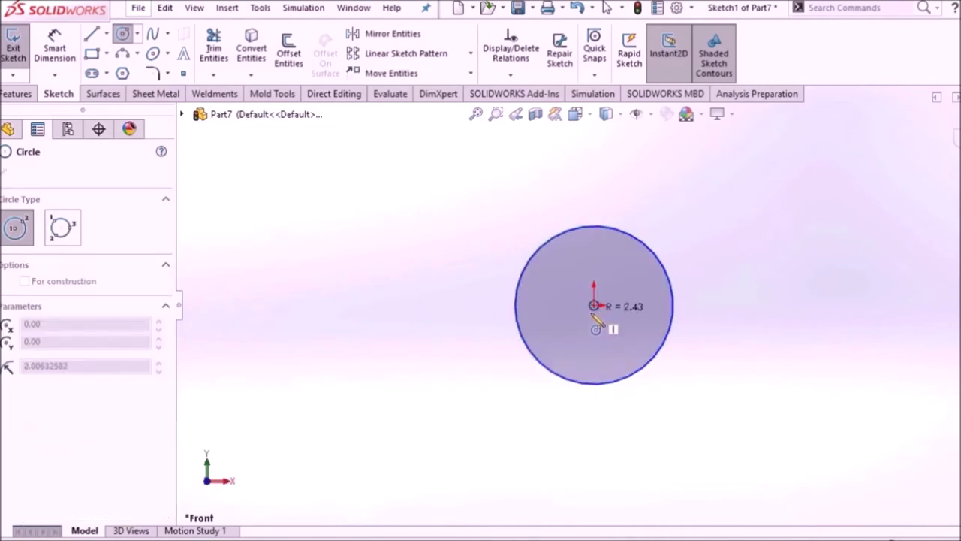
click(591, 347)
right_click(392, 254)
click(397, 259)
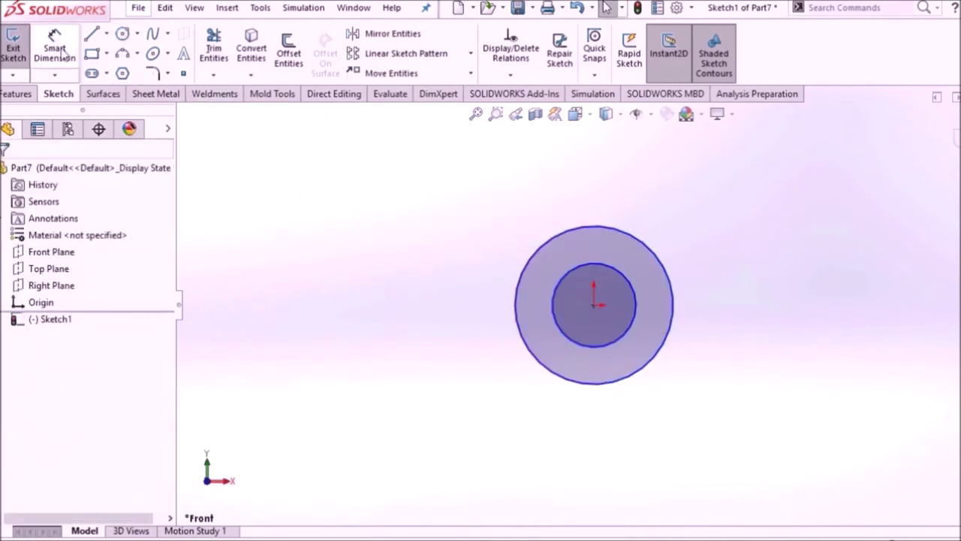
click(54, 47)
right_click(365, 272)
click(376, 311)
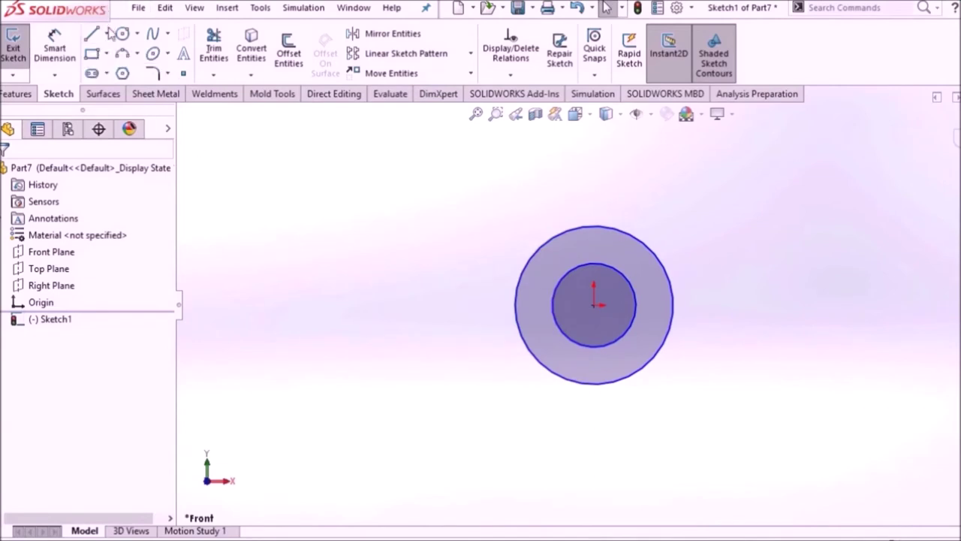
- Draw a three-point right fork arc from the outer circle and a middle arc from the centre
click(137, 53)
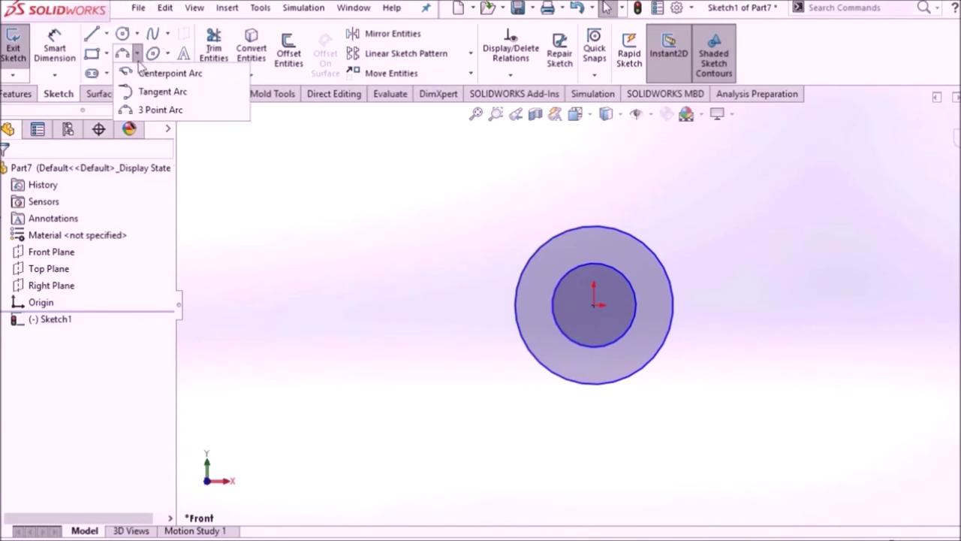
click(155, 110)
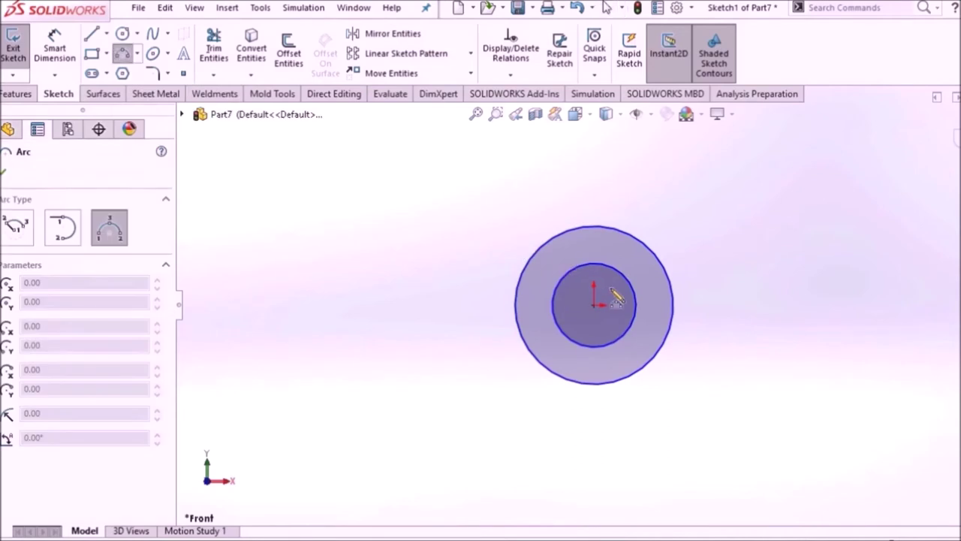
click(668, 338)
scroll(714, 270, up, 3)
click(704, 149)
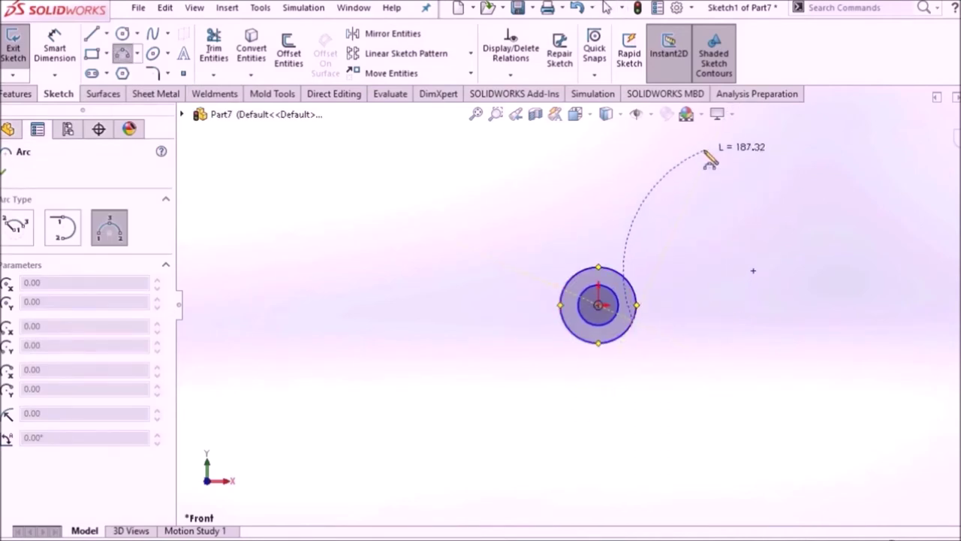
click(701, 201)
scroll(633, 243, down, 1)
scroll(633, 243, down, 2)
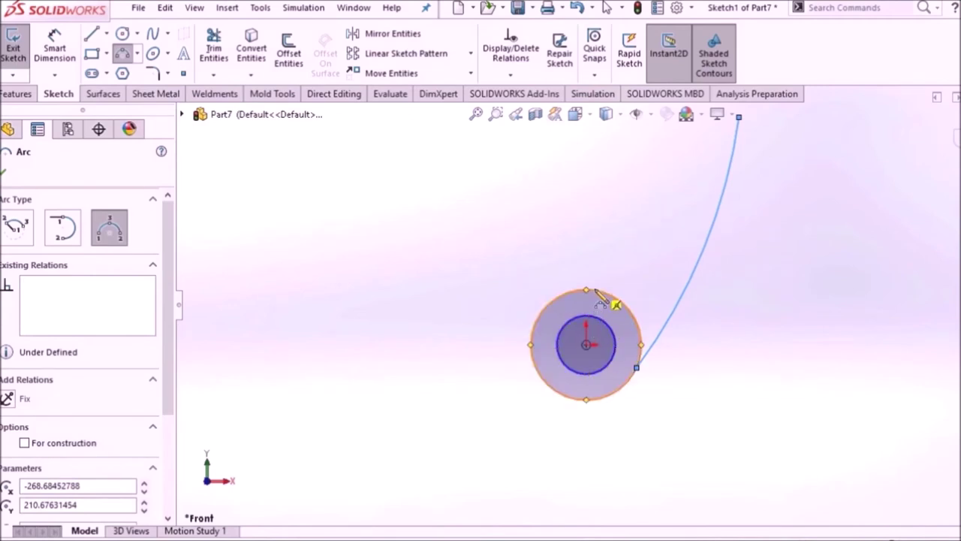
click(587, 346)
scroll(603, 295, up, 1)
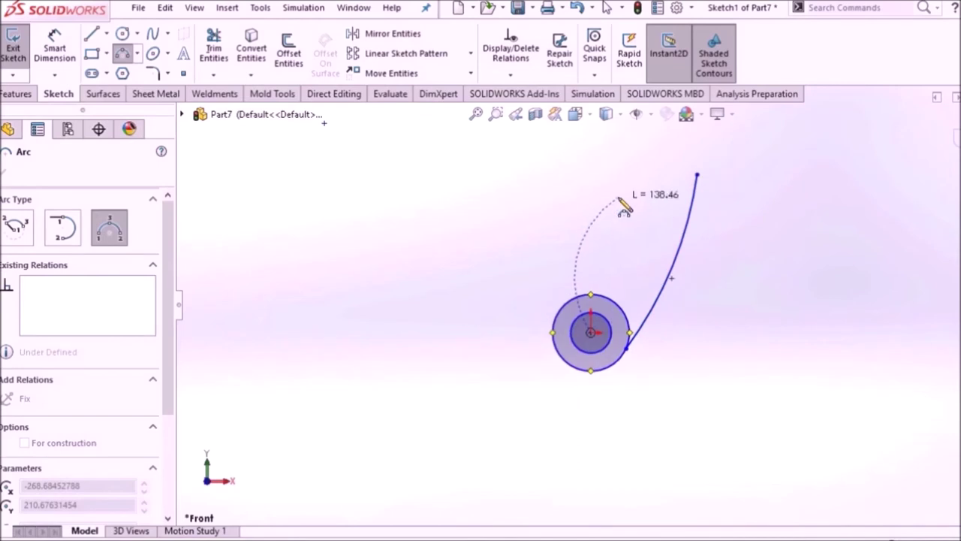
click(646, 167)
click(650, 194)
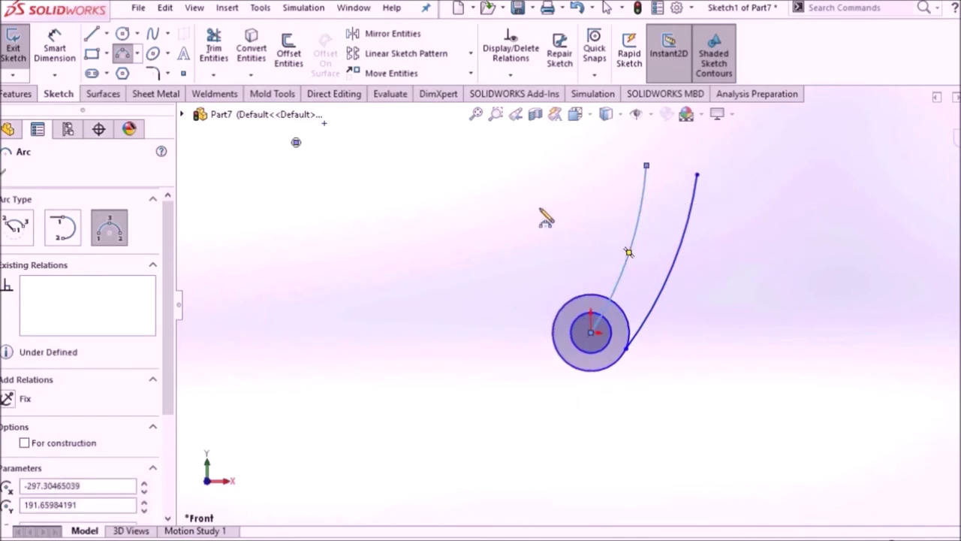
key(Escape)
- Draw the left fork arc and convert the middle arc to construction geometry
click(122, 53)
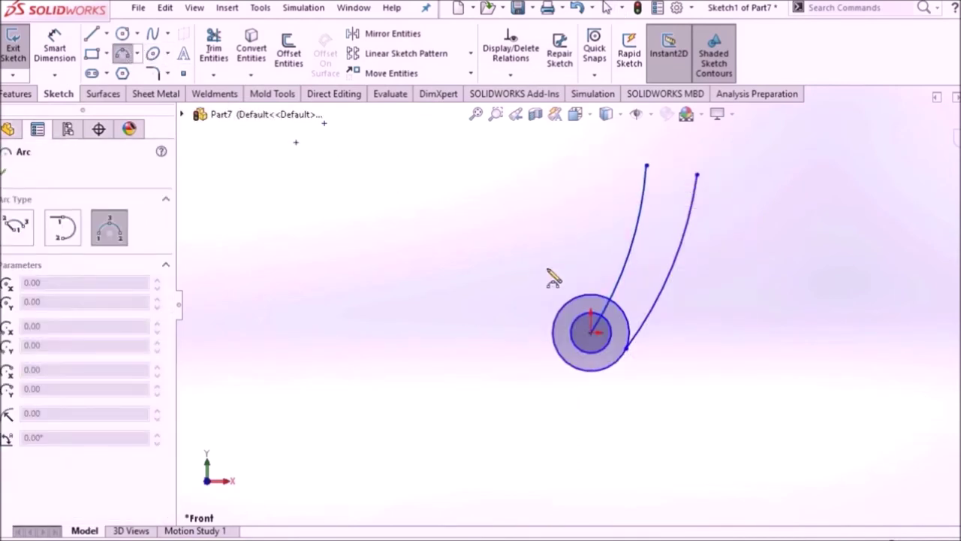
click(563, 308)
click(603, 159)
click(607, 214)
right_click(568, 212)
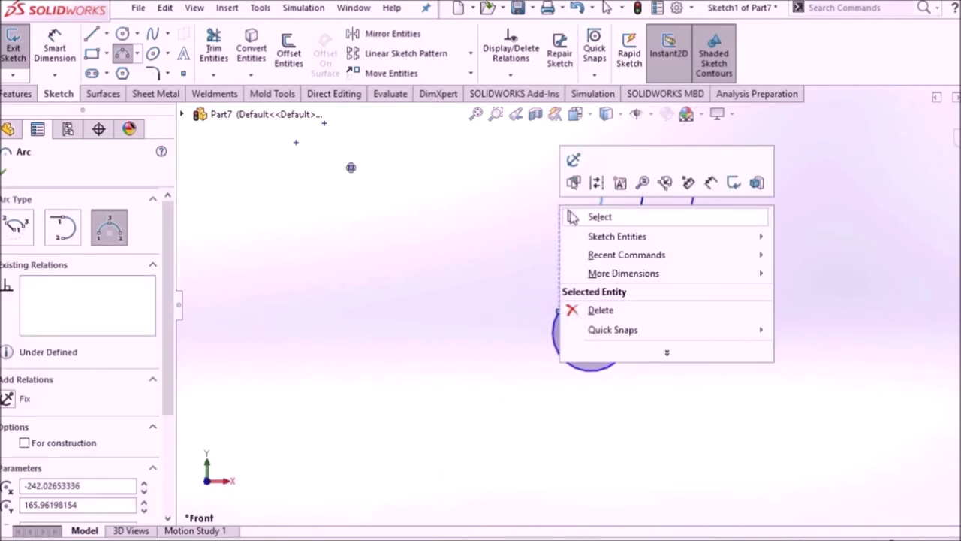
click(589, 215)
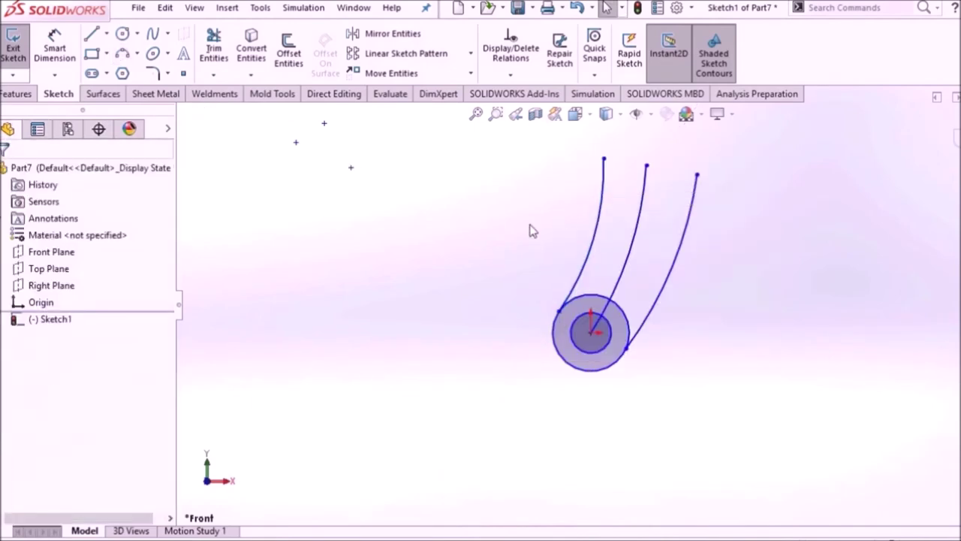
click(635, 248)
click(703, 189)
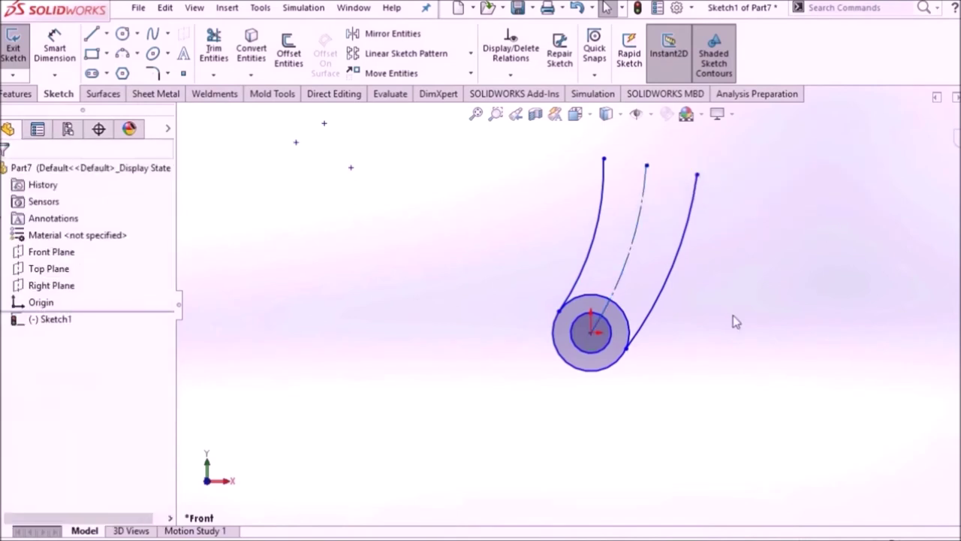
- Trim away the top of the outer circle between the arms
click(213, 48)
scroll(555, 316, down, 2)
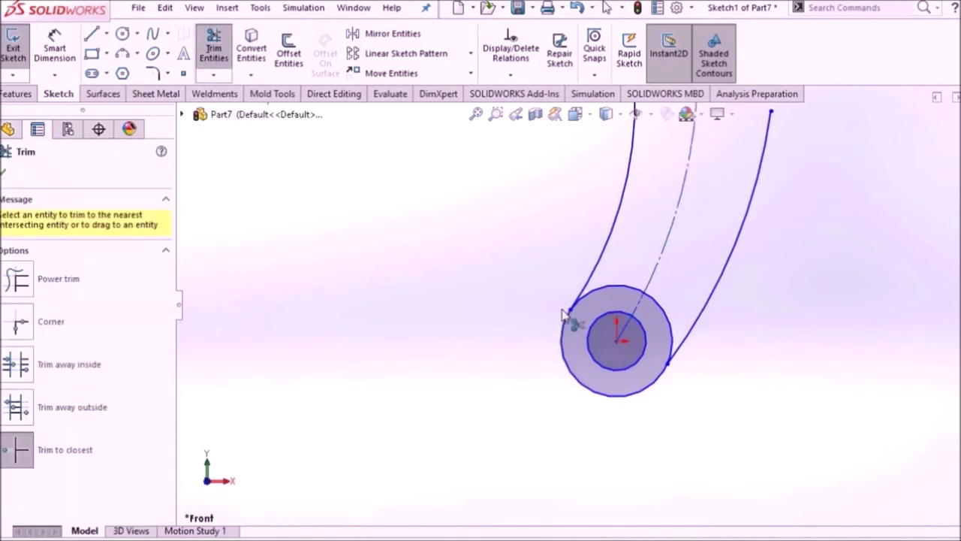
click(617, 286)
right_click(478, 243)
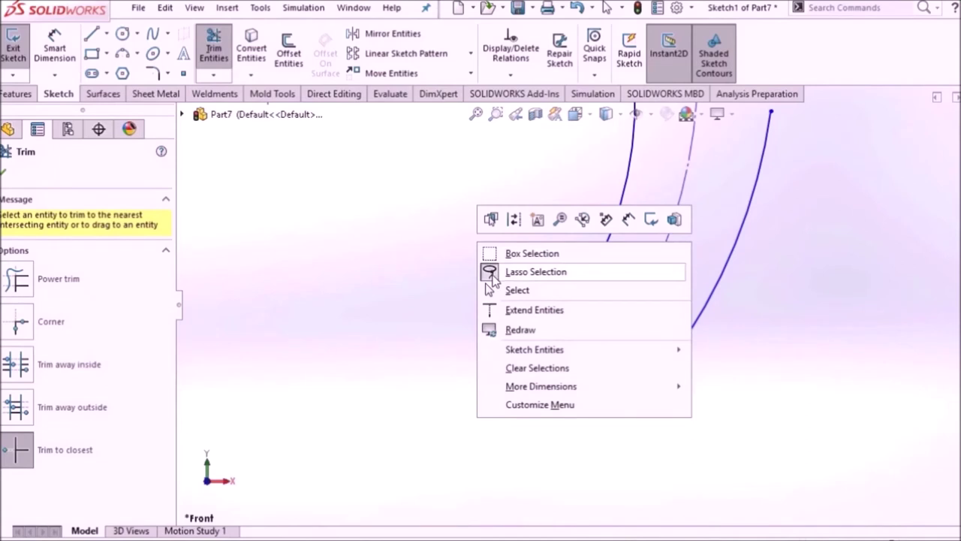
click(515, 287)
- Make the three arc top endpoints level with a Horizontal relation
scroll(591, 245, up, 3)
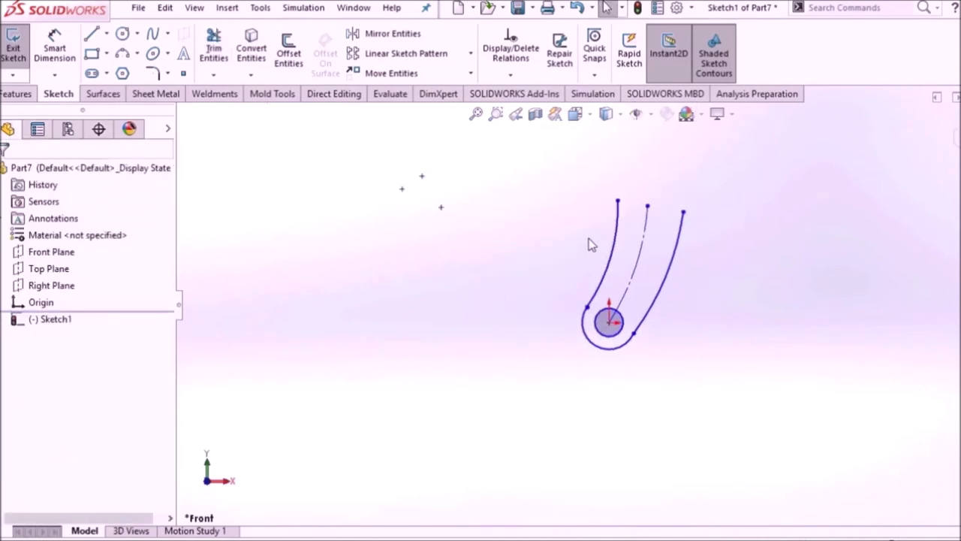
click(617, 202)
ctrl+click(647, 206)
ctrl+click(683, 212)
click(35, 425)
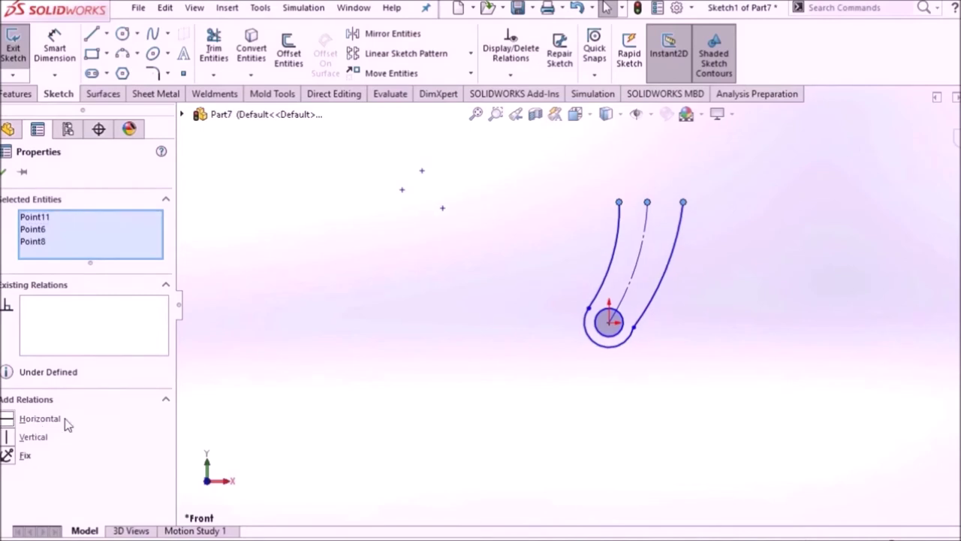
click(278, 350)
- Align the three loose sketch points horizontally and nudge the slot outline
click(442, 209)
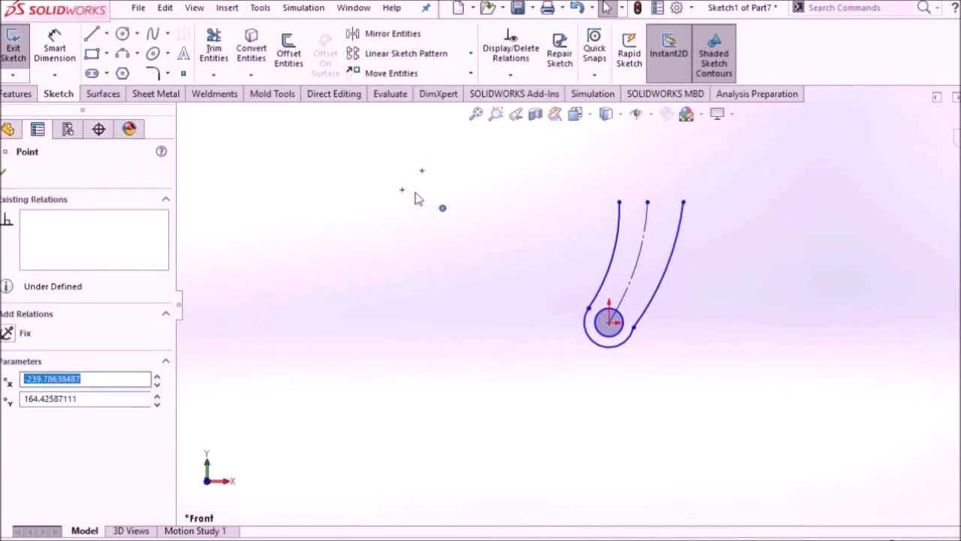
ctrl+click(402, 190)
ctrl+click(423, 171)
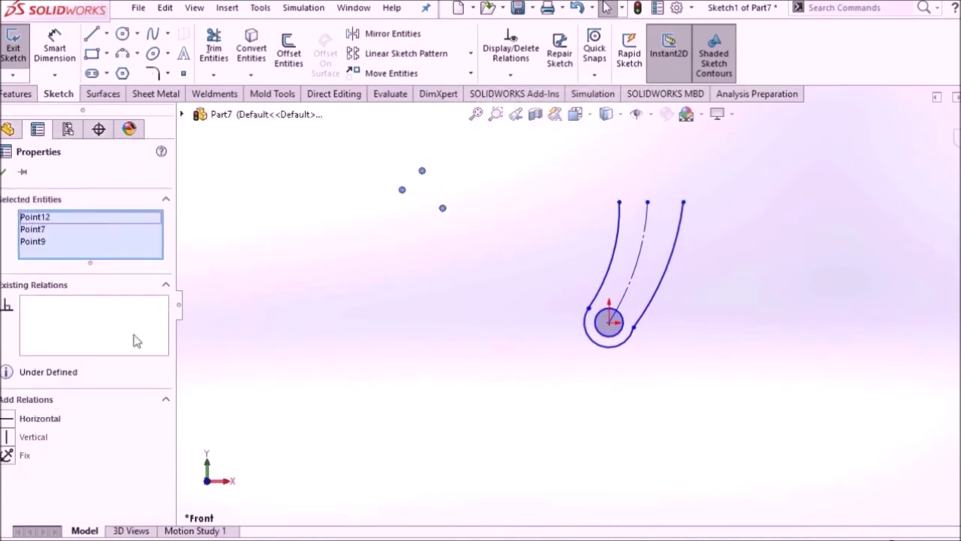
click(39, 419)
click(401, 307)
drag(572, 323, 631, 314)
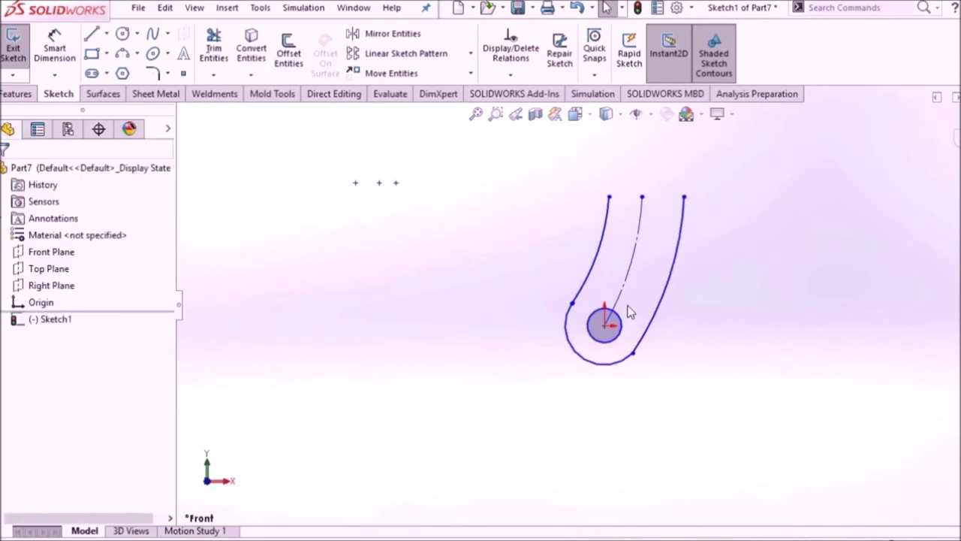
click(106, 35)
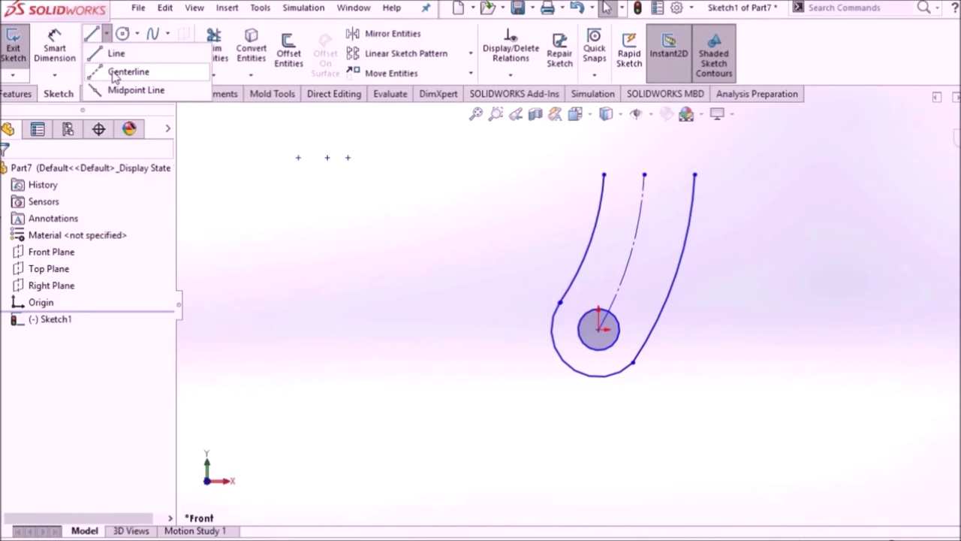
- Draw the right arm's vertical side and the top edge joining the arms
click(116, 54)
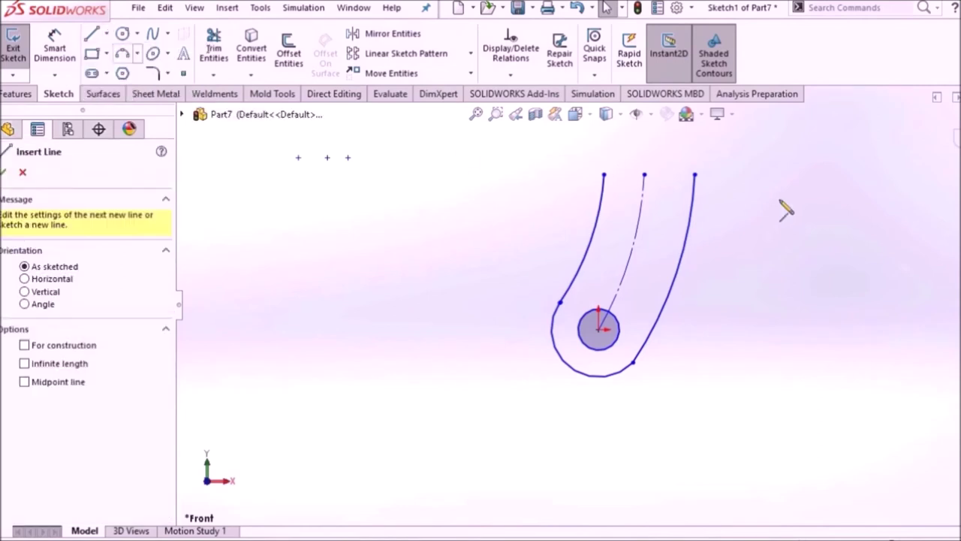
click(695, 174)
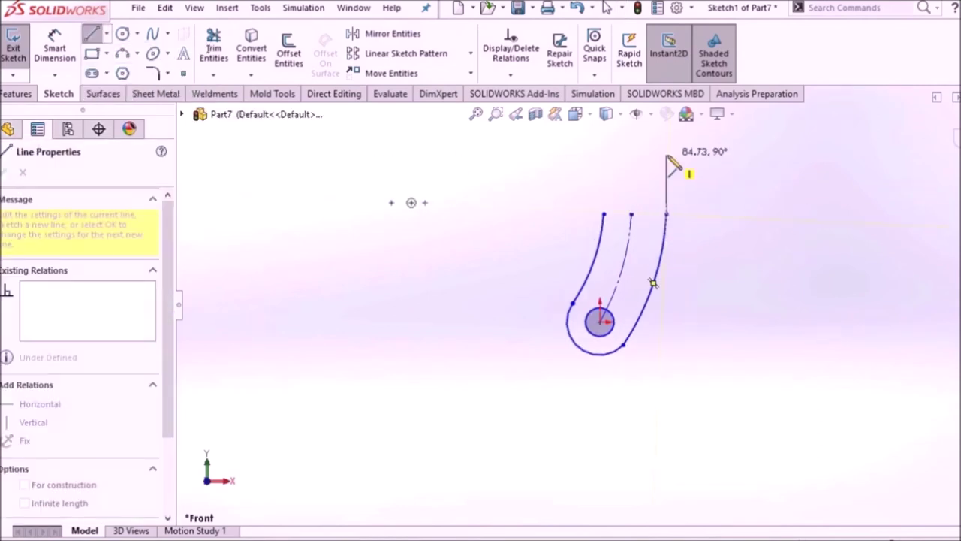
click(666, 160)
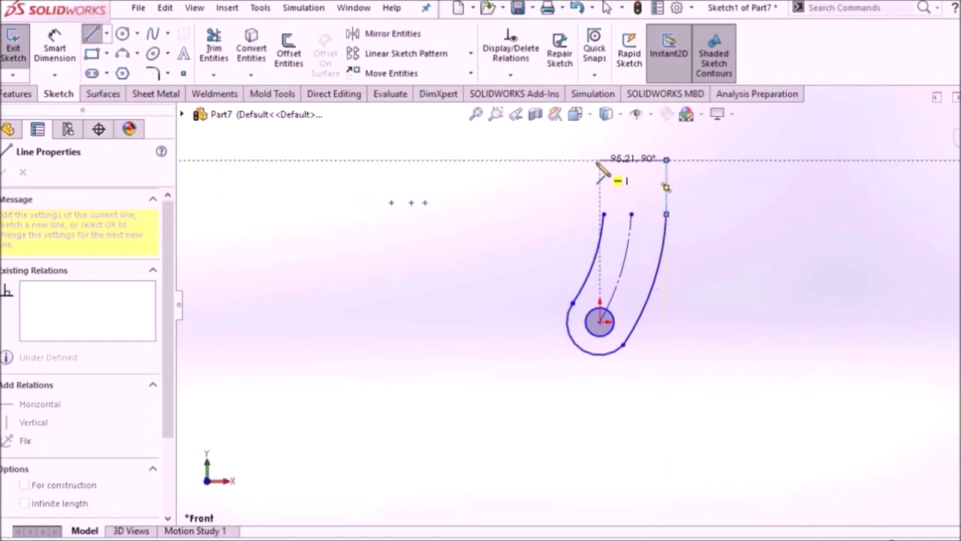
right_click(584, 218)
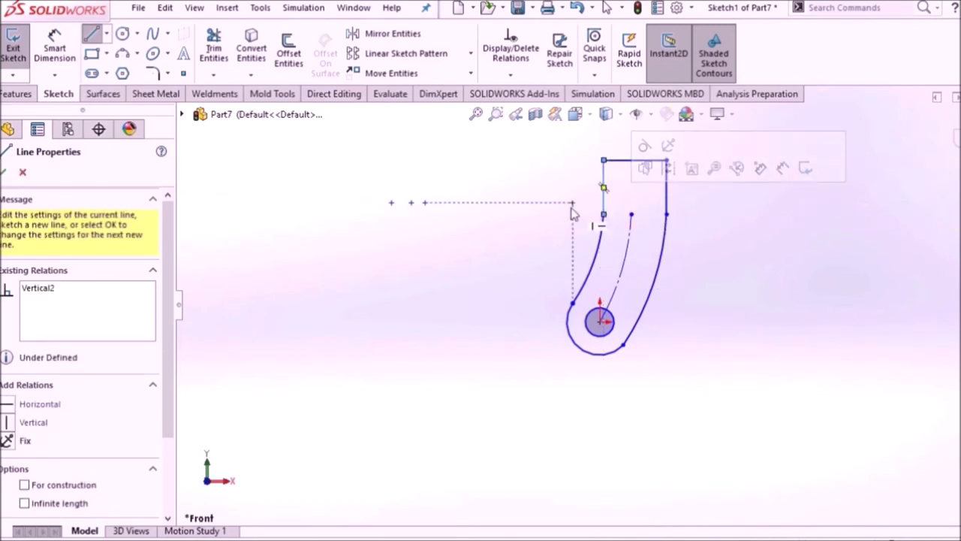
click(611, 219)
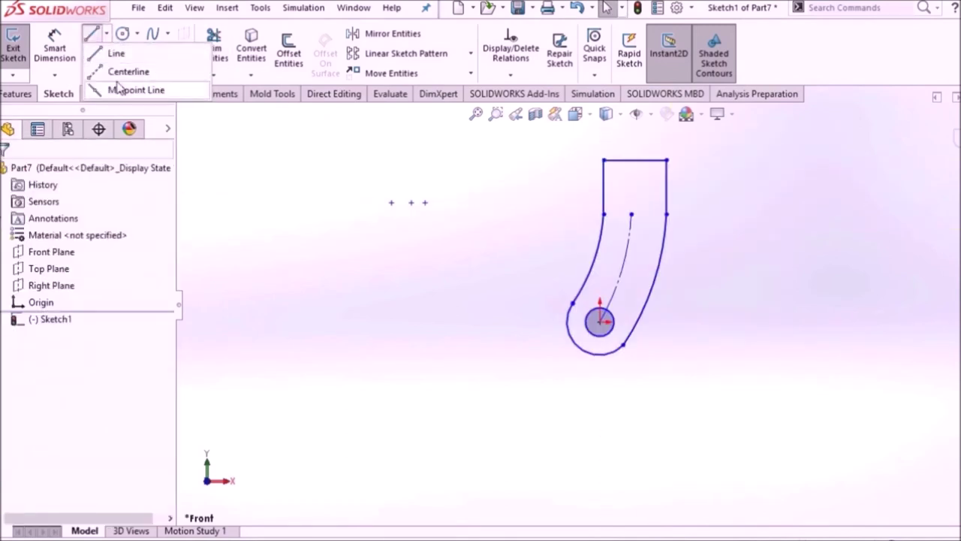
- Draw a vertical line from the top edge midpoint down to the middle arc's top
key(l)
click(634, 159)
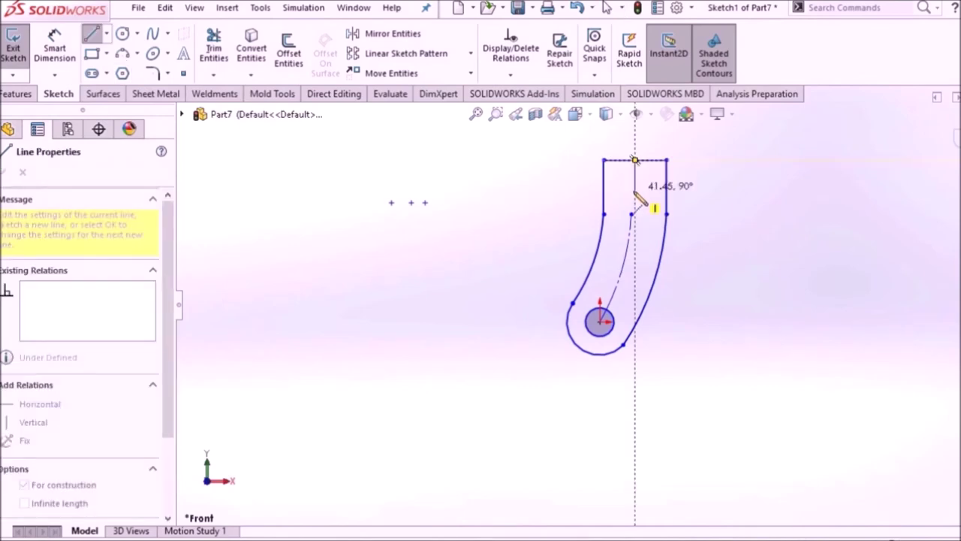
click(631, 215)
key(Escape)
key(Escape)
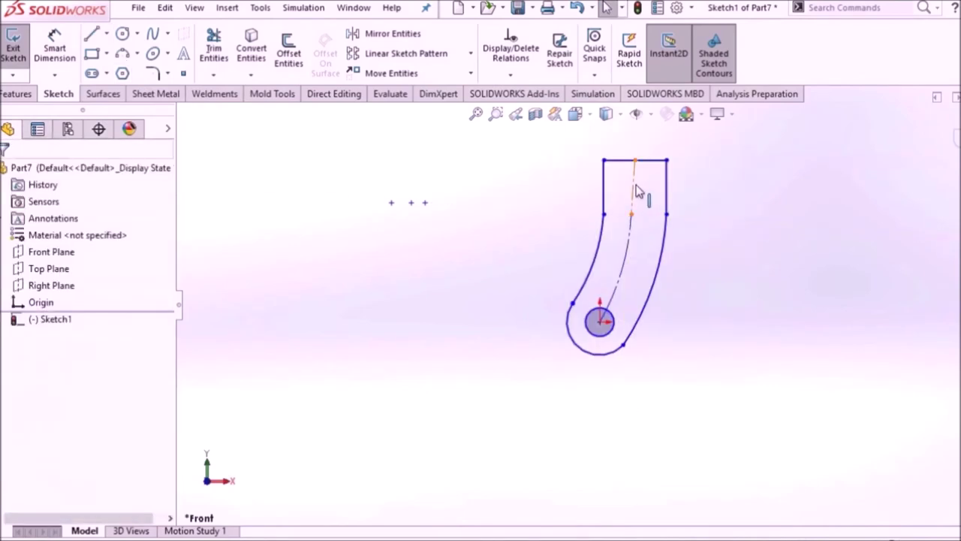
click(635, 189)
click(703, 139)
click(711, 226)
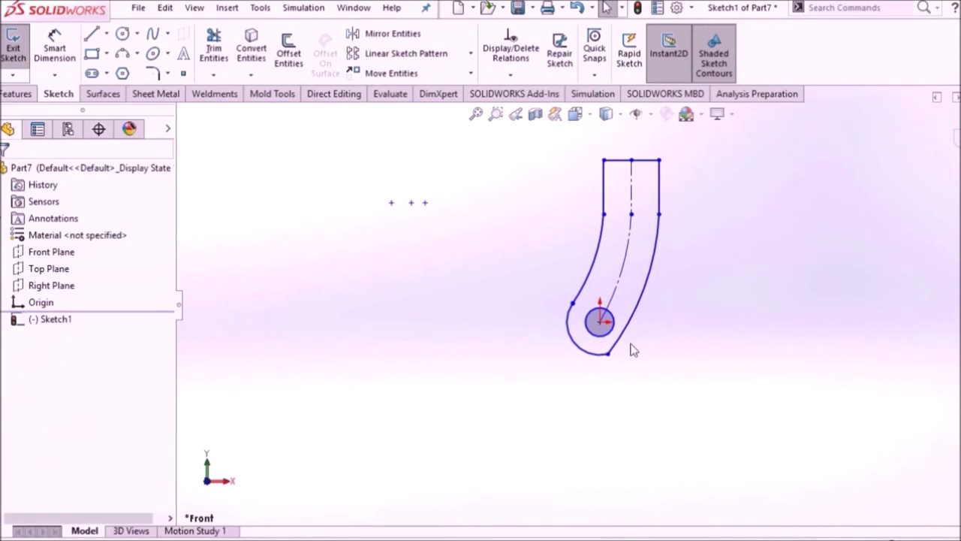
- Slide the right arm's lower end along the circle
drag(609, 355, 629, 346)
click(664, 380)
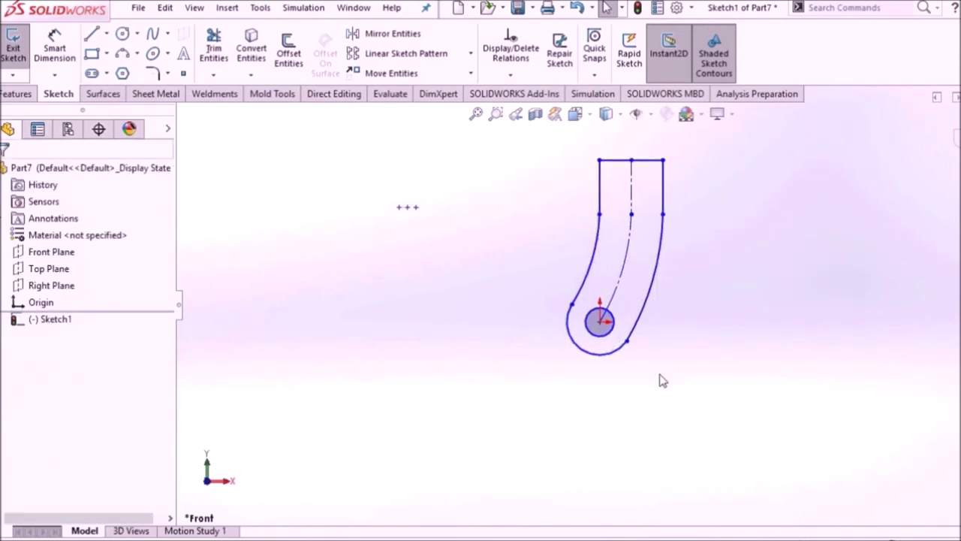
click(107, 33)
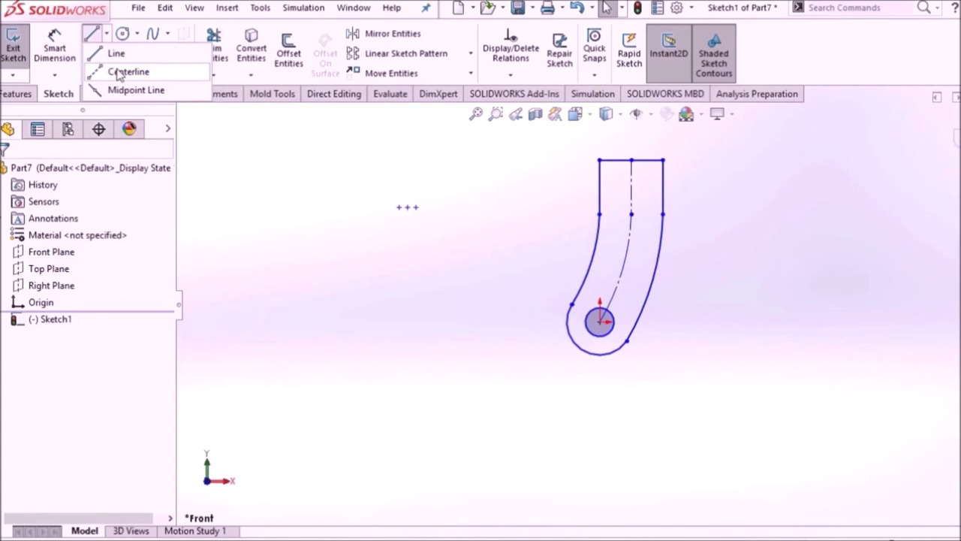
- Draw a centerline from the circle centre to the arc end
click(118, 73)
click(600, 322)
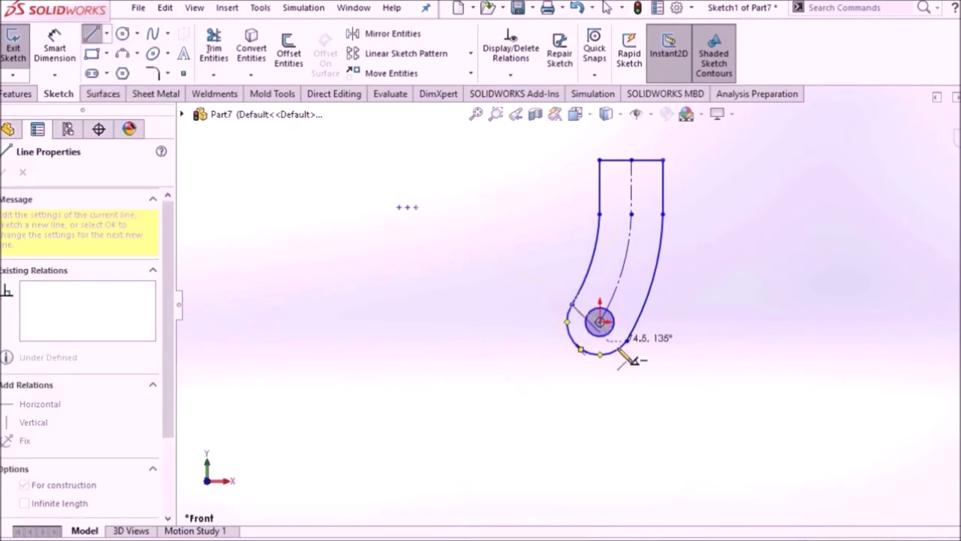
click(633, 346)
key(Escape)
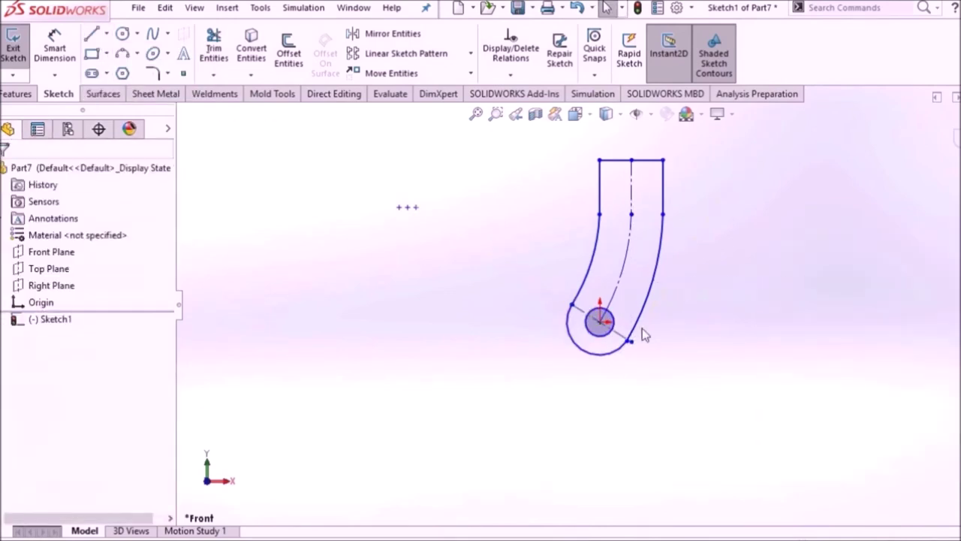
- Make the centerline's end point coincident with the arc's end point
scroll(645, 327, down, 3)
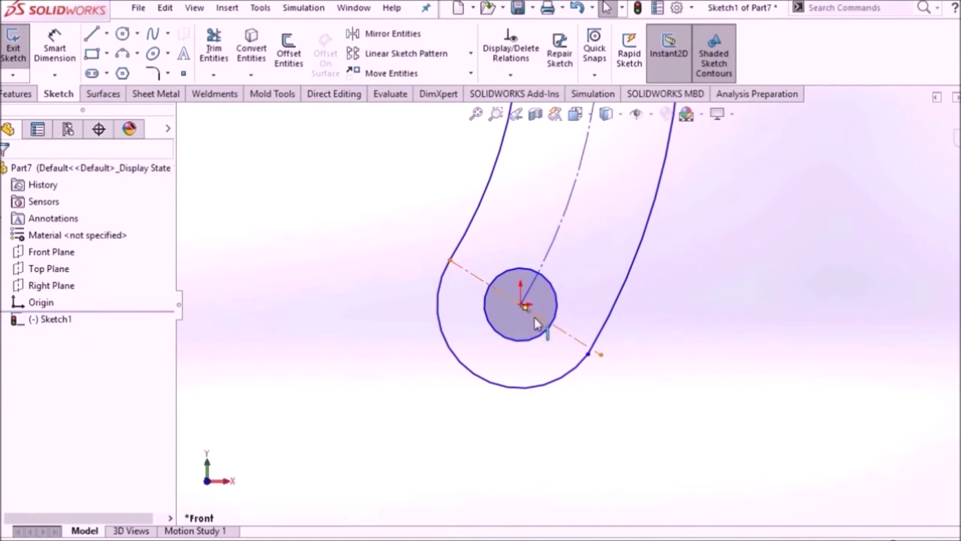
click(536, 321)
click(611, 380)
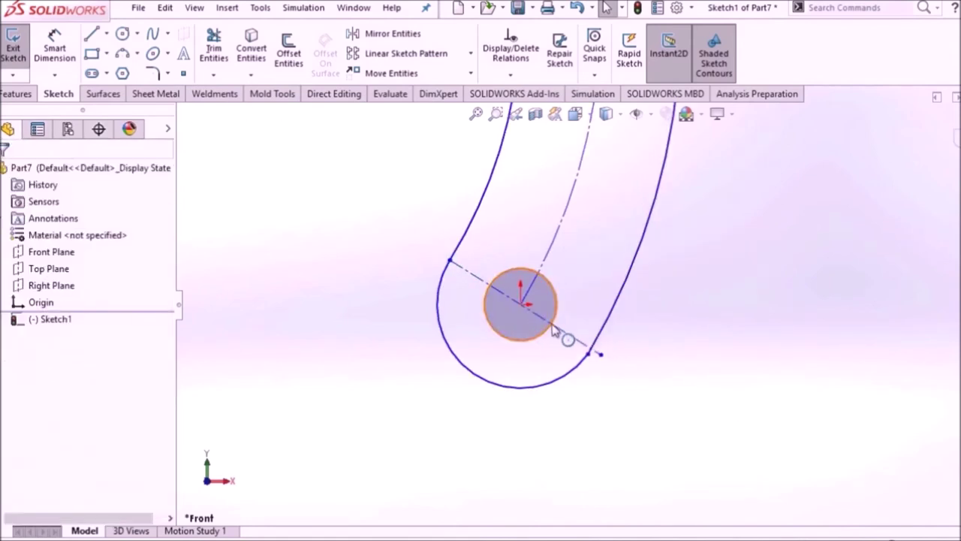
click(526, 311)
click(513, 308)
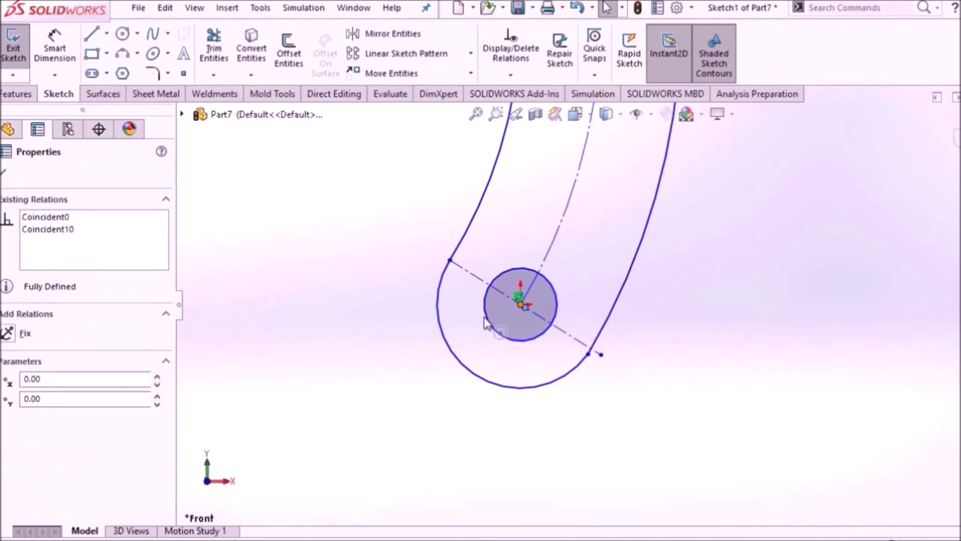
ctrl+click(521, 303)
click(8, 454)
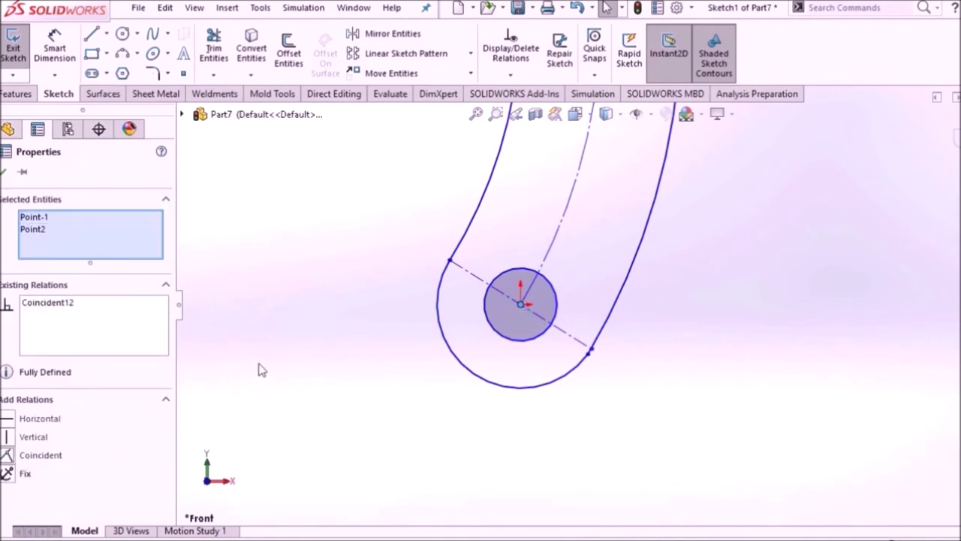
click(260, 367)
- Drag the arc end point outward to enlarge the arc
scroll(515, 397, up, 3)
drag(652, 323, 672, 319)
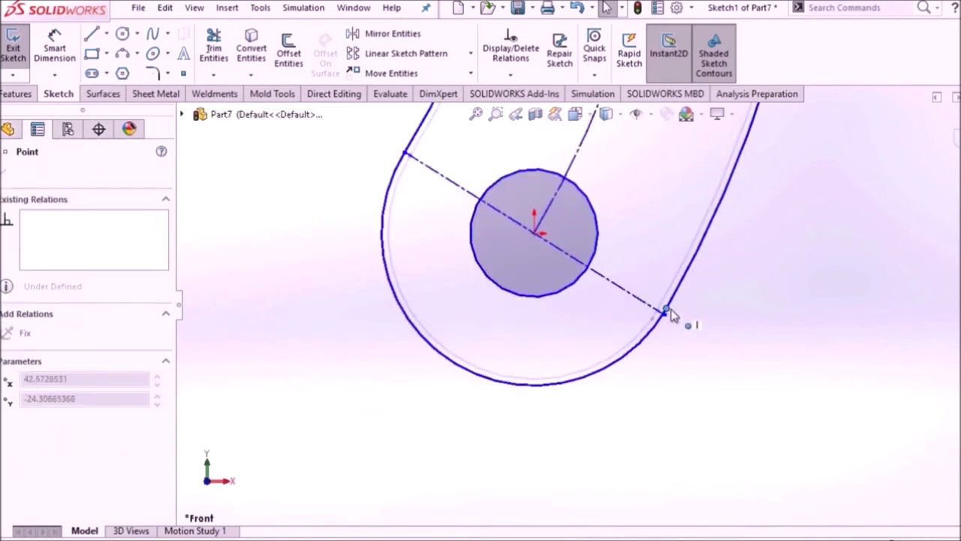
click(708, 385)
scroll(708, 388, up, 2)
scroll(704, 380, up, 1)
scroll(714, 353, up, 1)
- Draw a second centerline from the lower arc to the circle centre
click(106, 34)
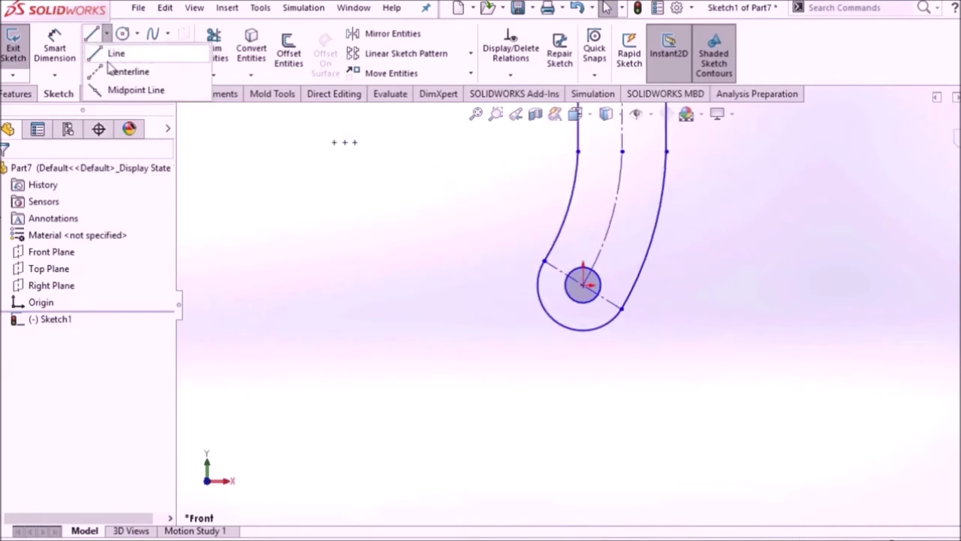
click(120, 71)
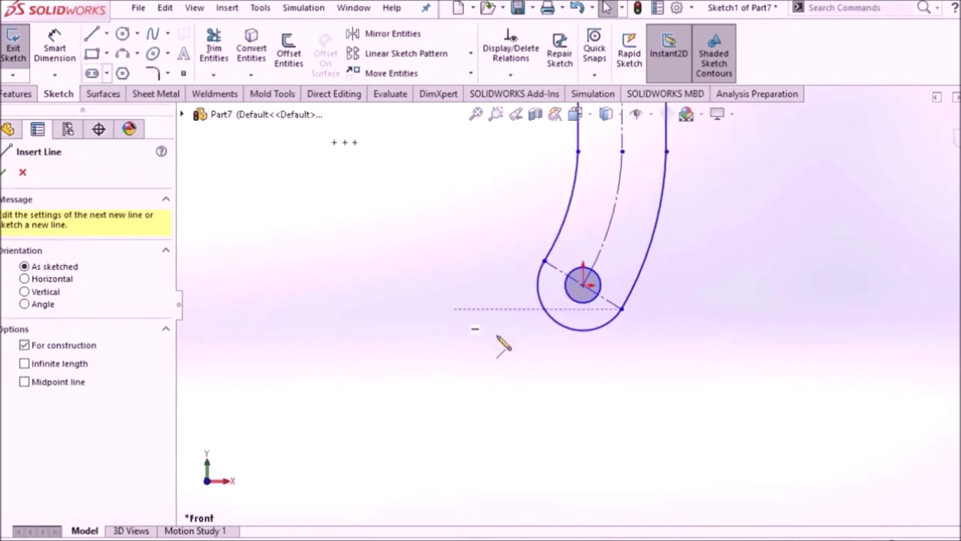
click(559, 323)
click(583, 284)
key(Escape)
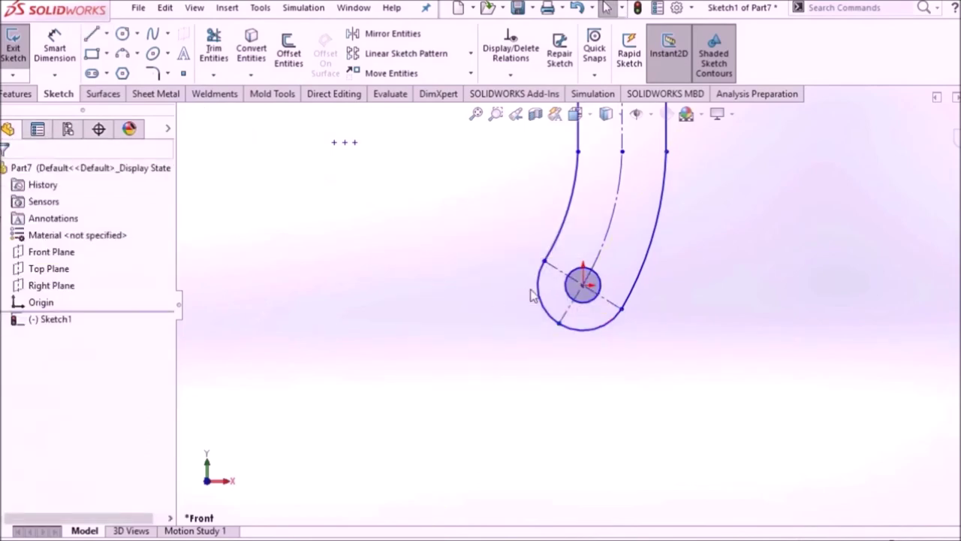
- Make the two centerlines perpendicular to each other
scroll(530, 294, down, 3)
click(657, 345)
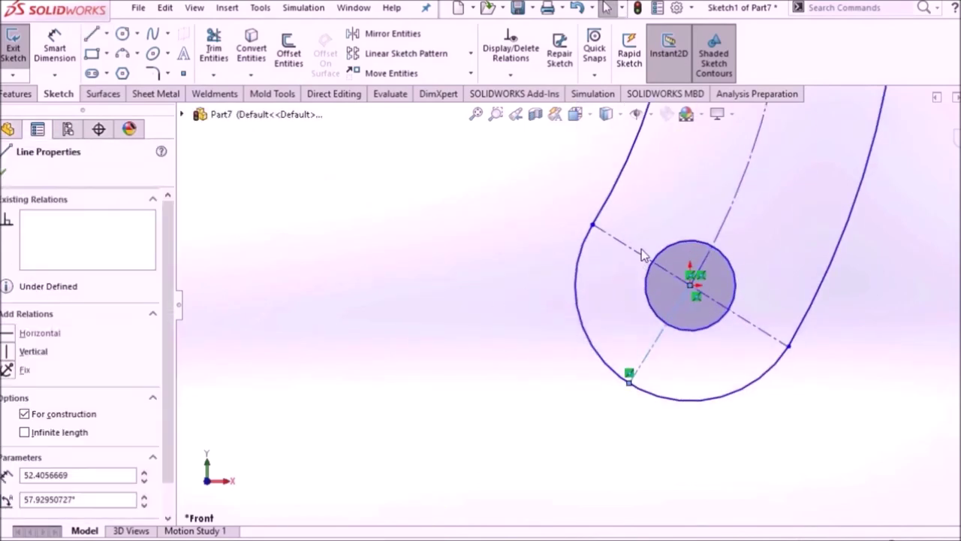
ctrl+click(642, 253)
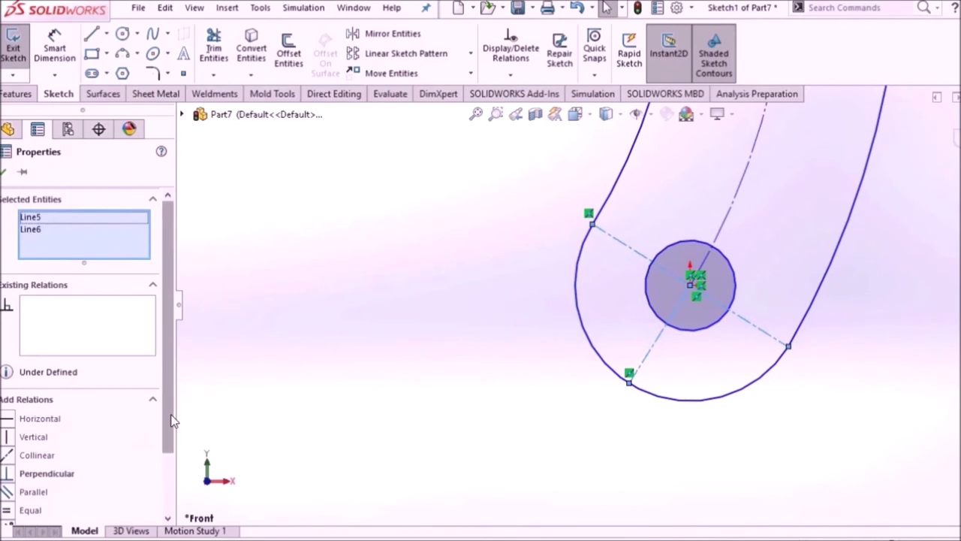
drag(170, 419, 168, 453)
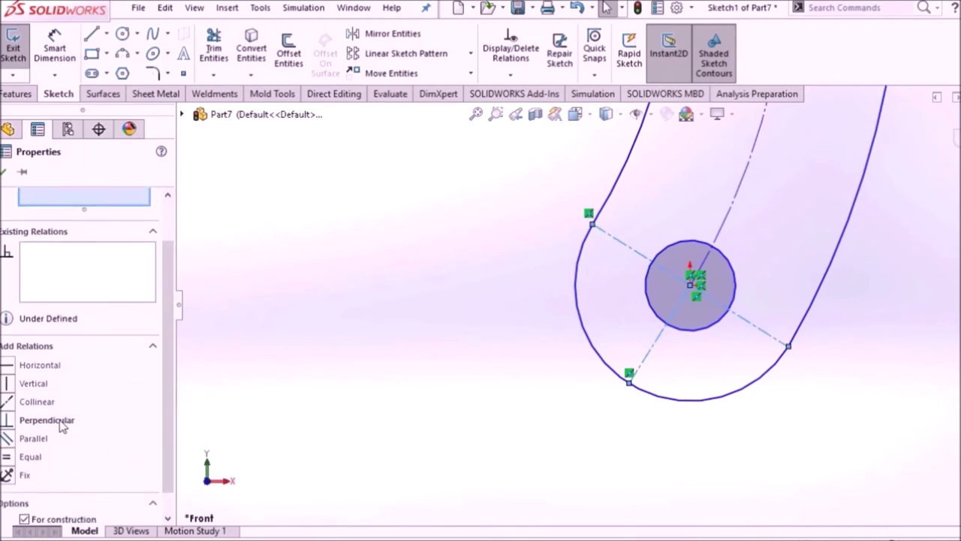
click(63, 425)
click(382, 333)
scroll(489, 326, up, 3)
scroll(526, 264, up, 2)
scroll(642, 263, down, 4)
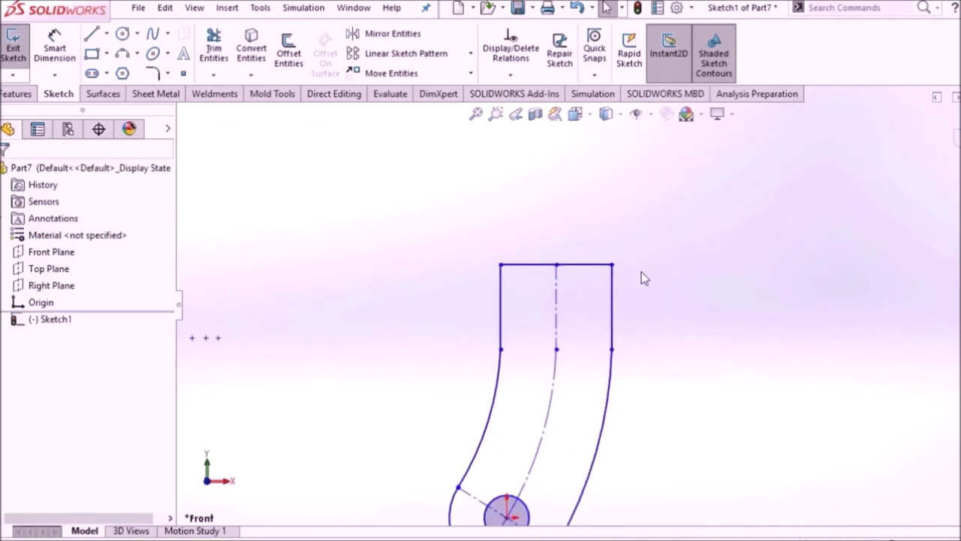
scroll(622, 382, down, 3)
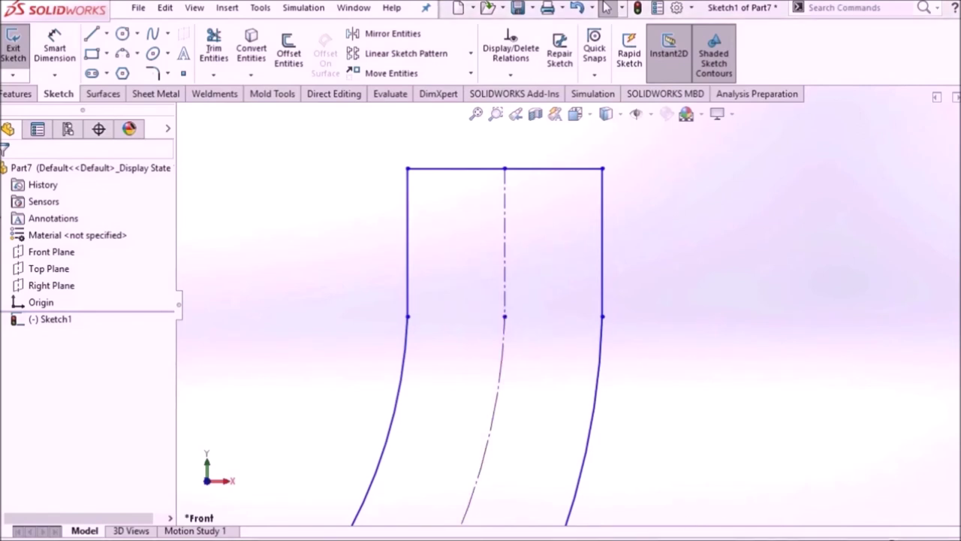
scroll(602, 304, up, 5)
- Dimension the pivot hole diameter as 7.938 shown with three decimals
click(54, 49)
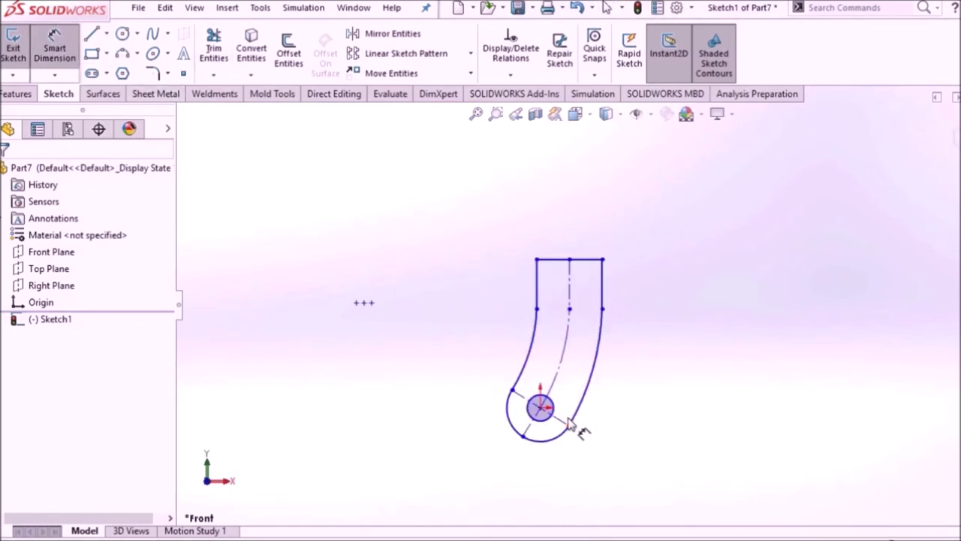
click(557, 411)
click(638, 424)
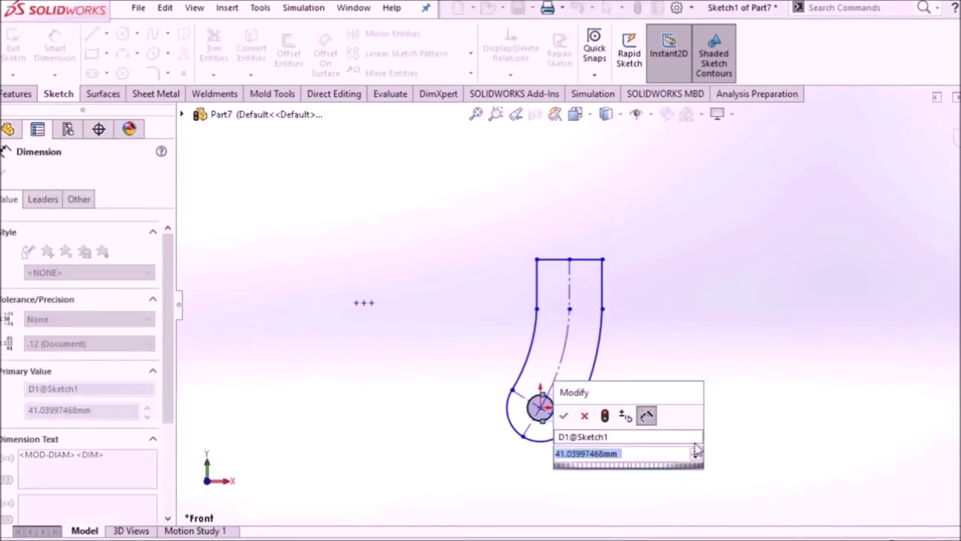
text(7)
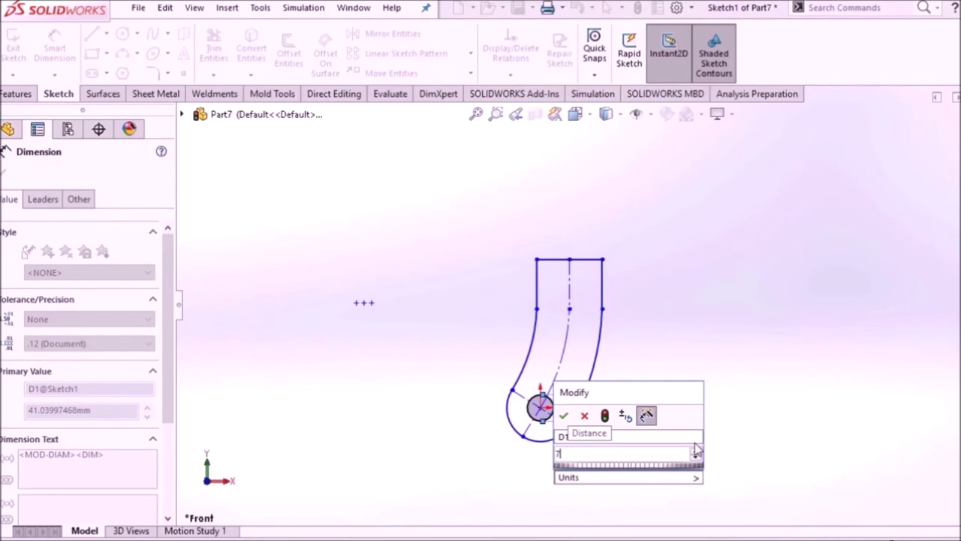
text(.)
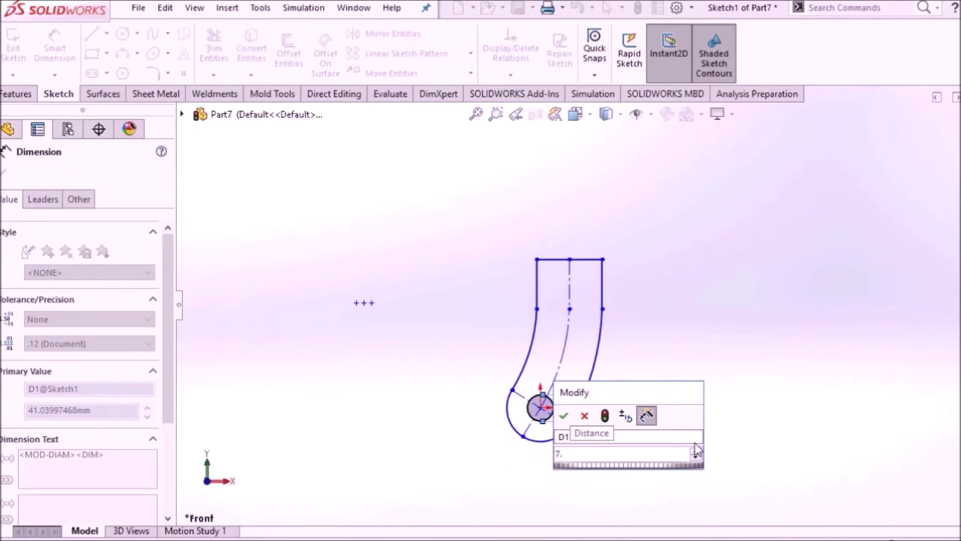
text(938)
key(Return)
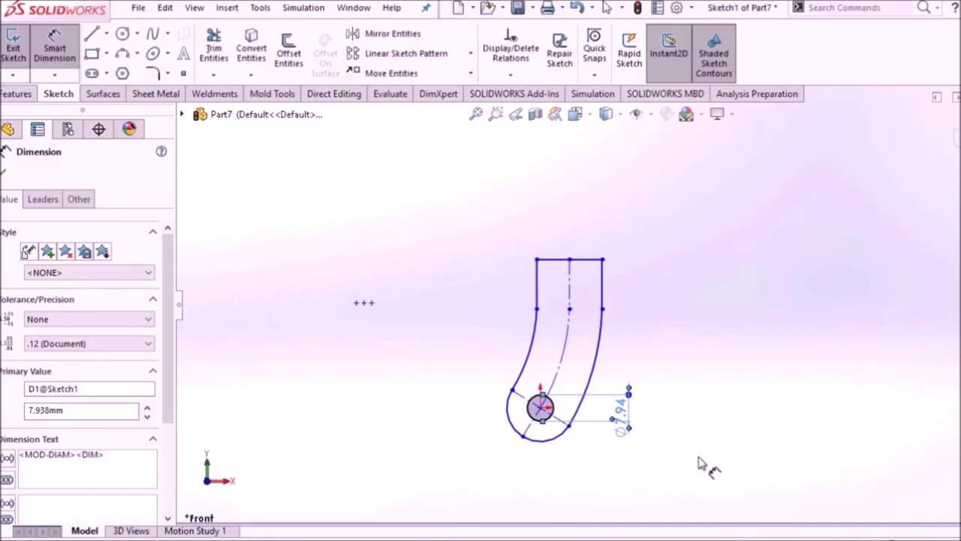
click(81, 343)
click(56, 388)
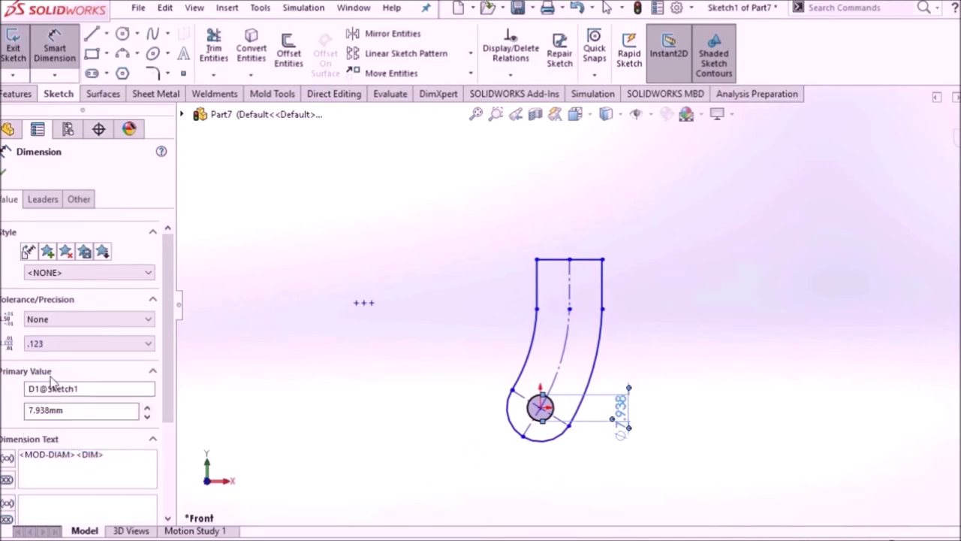
click(3, 174)
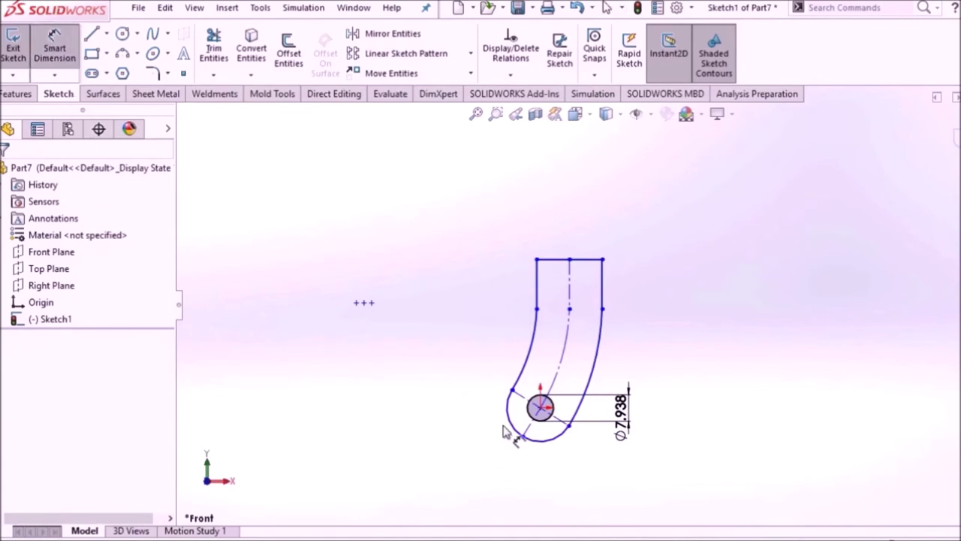
- Set the distance between the arc end points to 25.4
click(512, 390)
click(568, 428)
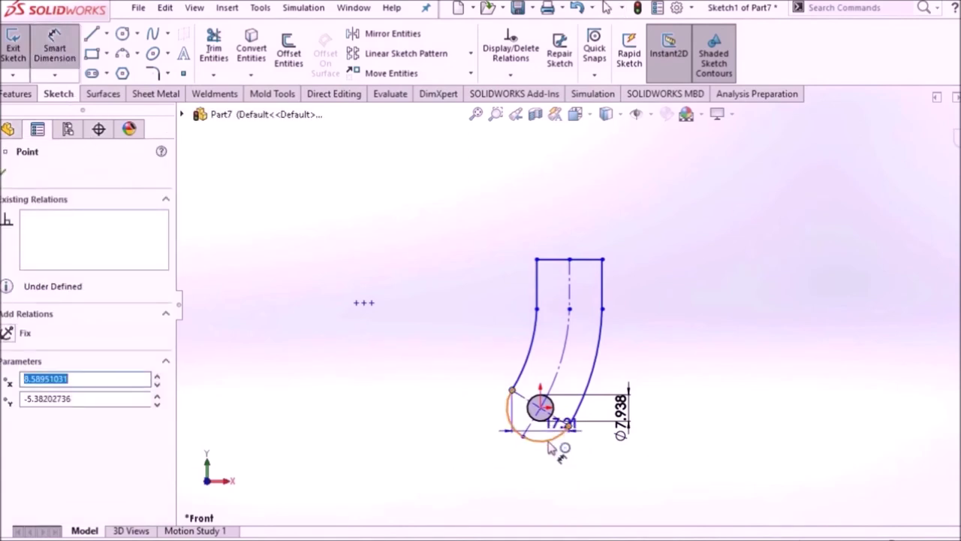
click(471, 459)
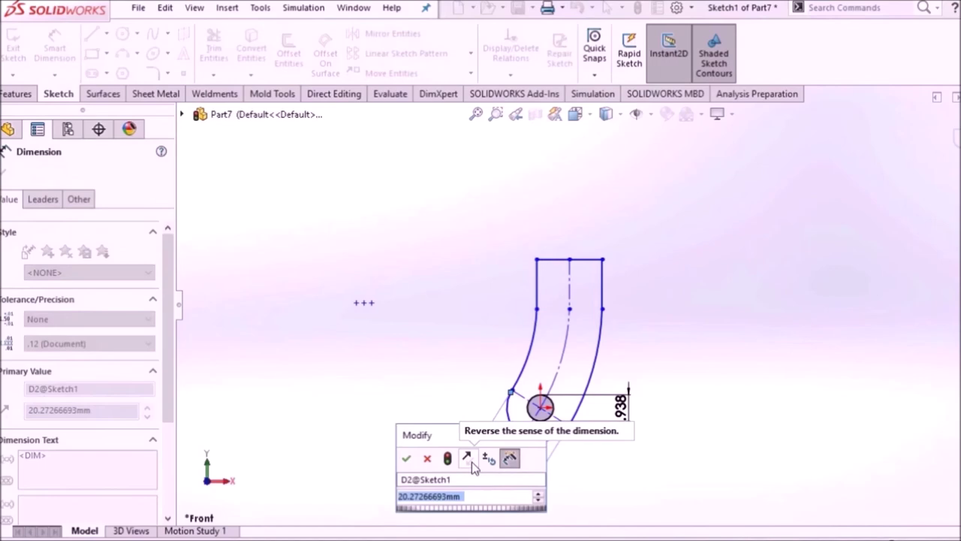
text(25.4)
key(Return)
click(397, 392)
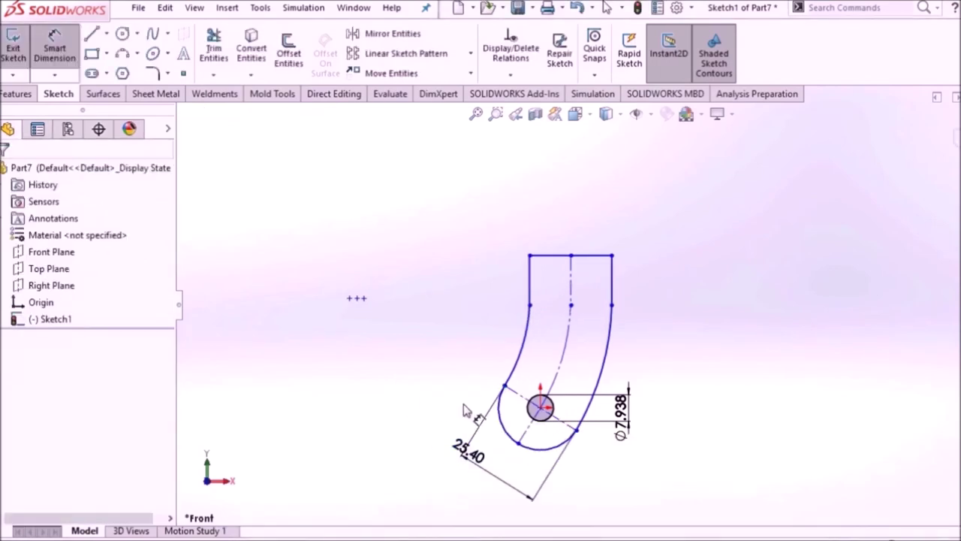
- Dimension the circle centre to the upper arc end as 50.8 vertically
click(550, 413)
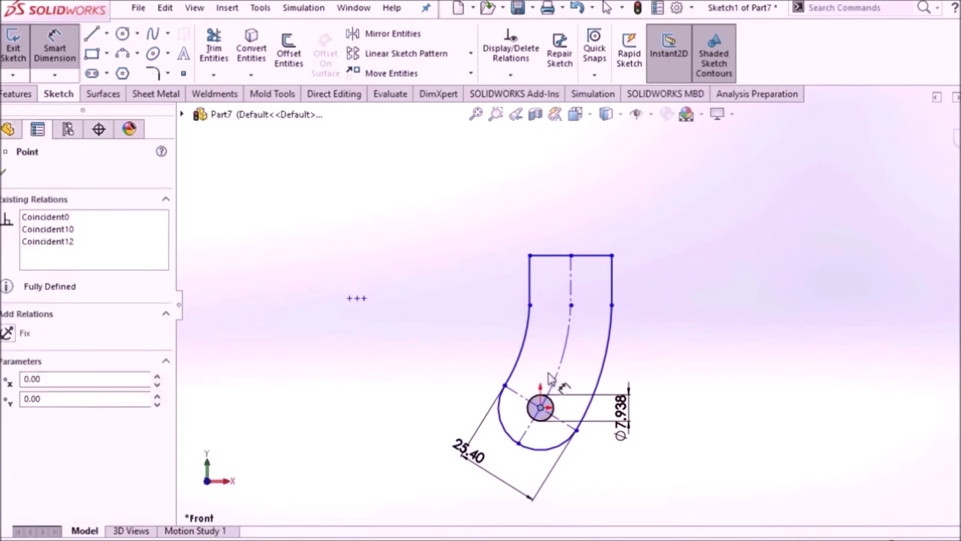
click(571, 305)
click(472, 335)
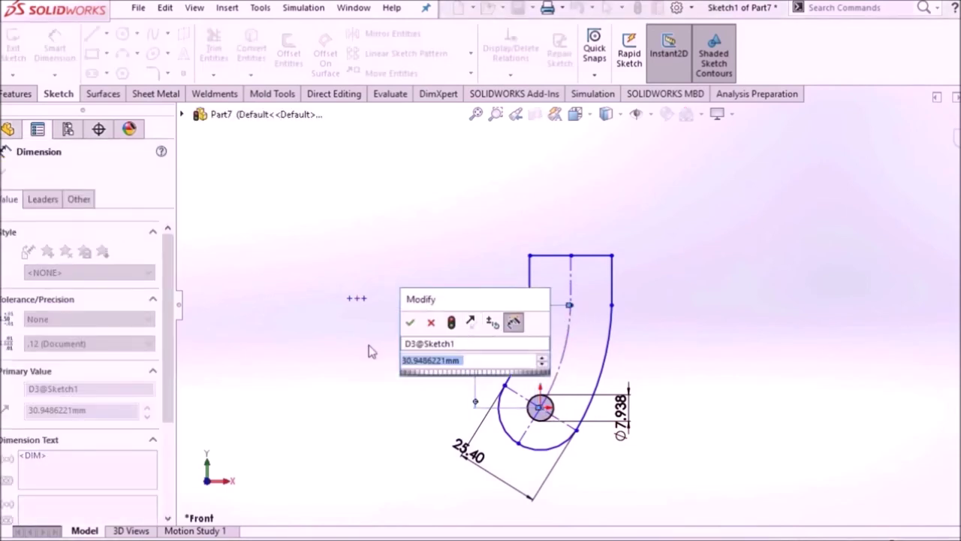
text(50)
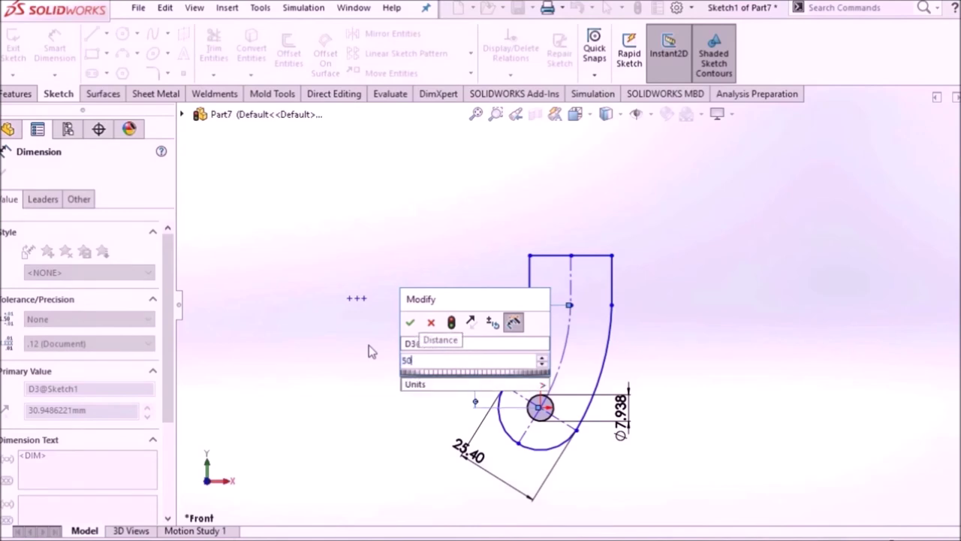
text(.8)
key(Return)
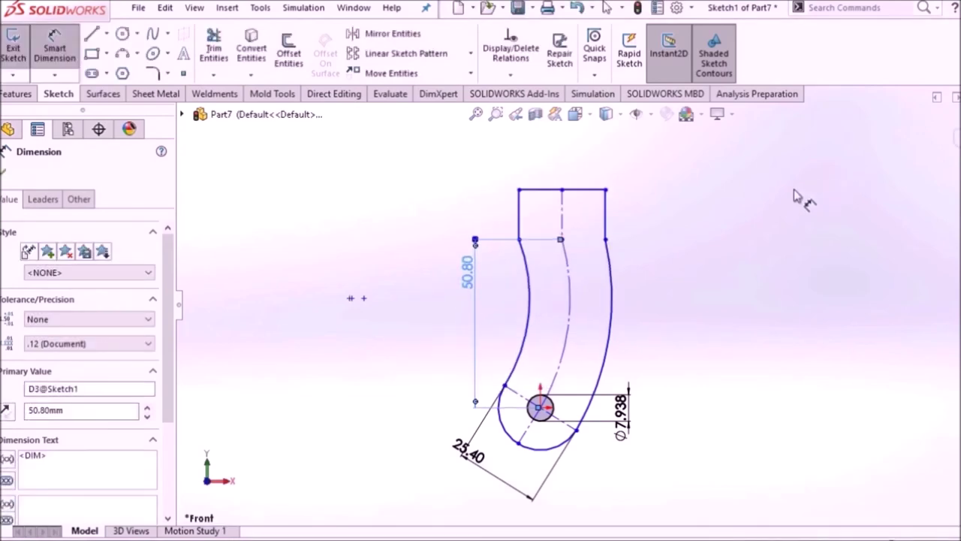
- Drag the right side of the profile outward
right_click(729, 225)
click(747, 268)
click(606, 240)
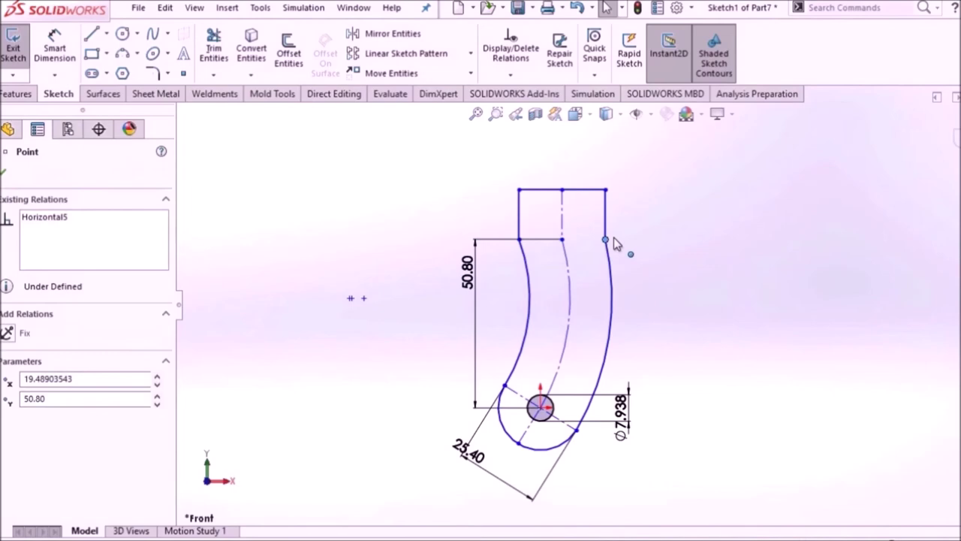
drag(611, 242, 635, 242)
key(Escape)
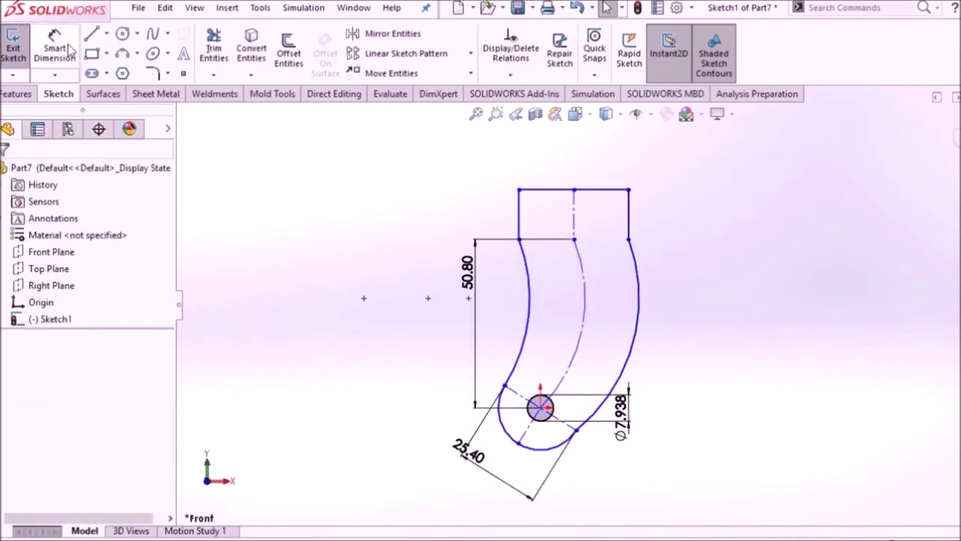
- Dimension the right edge to 12.70 and the top edge width to 31.75
click(69, 49)
click(630, 210)
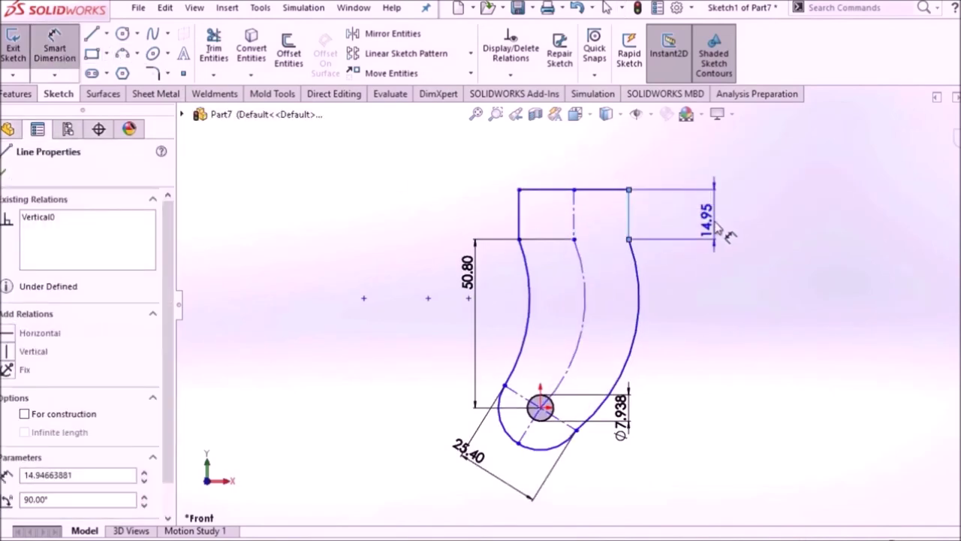
click(654, 214)
text(12.7)
key(Return)
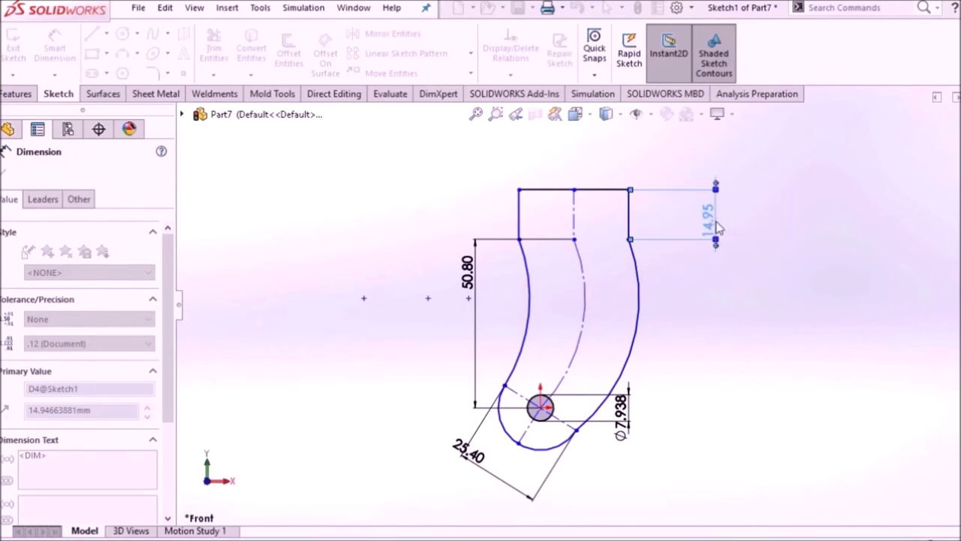
click(762, 286)
click(588, 198)
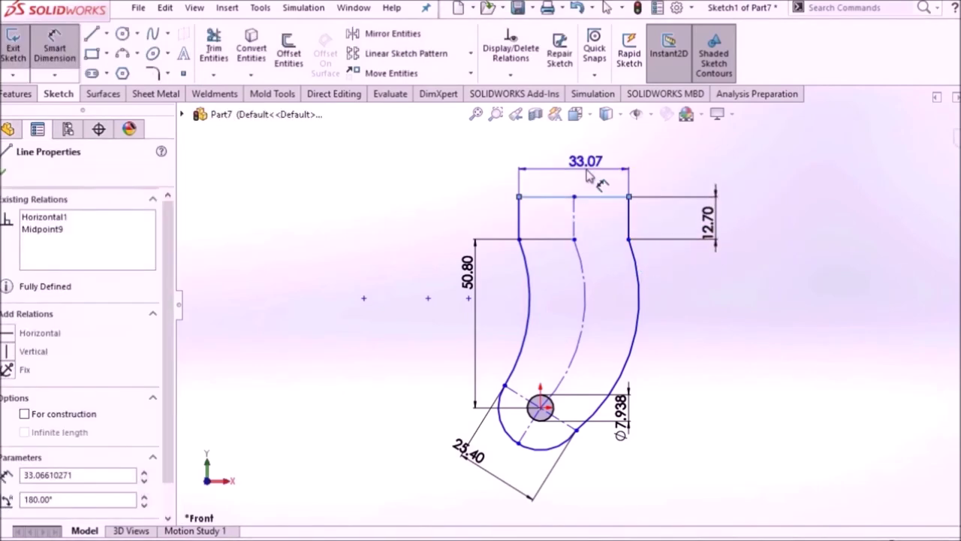
click(588, 171)
text(31.75)
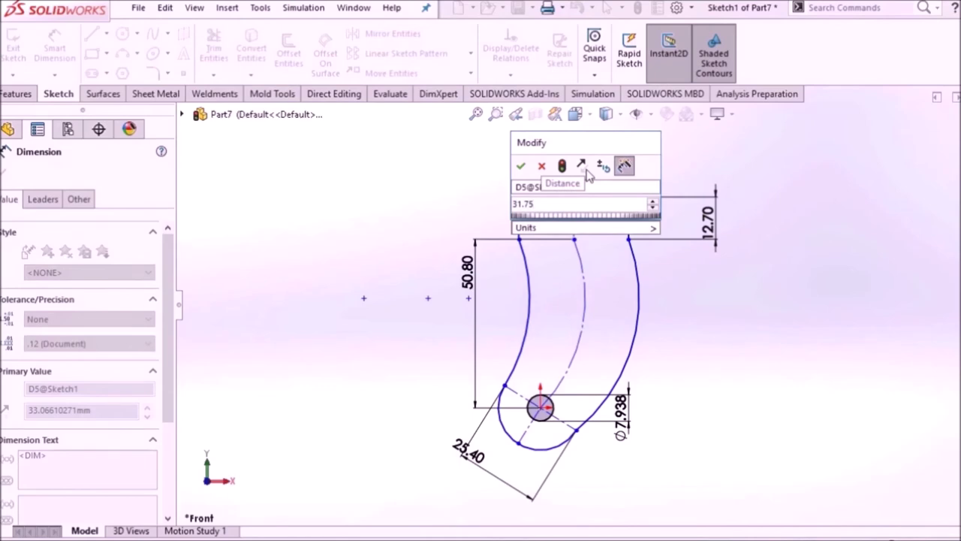
key(Return)
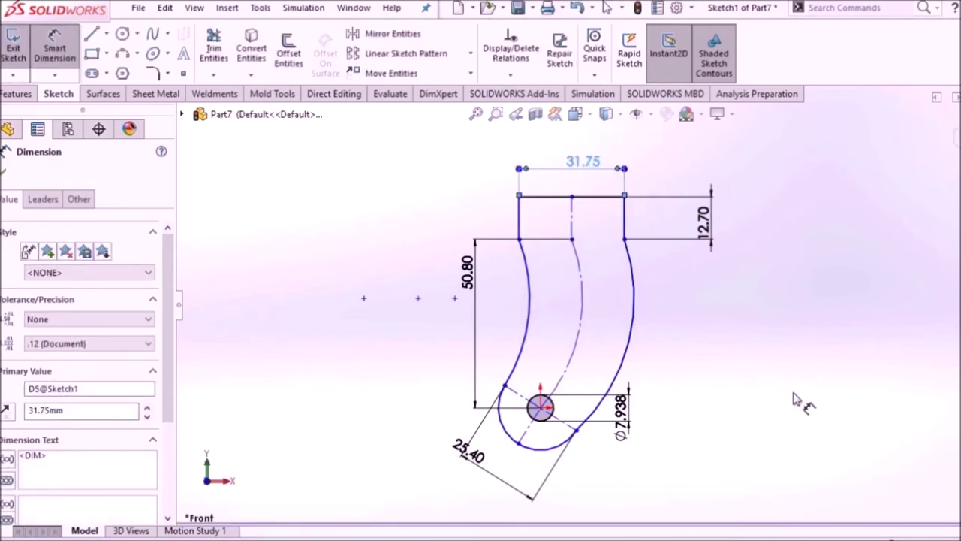
click(797, 401)
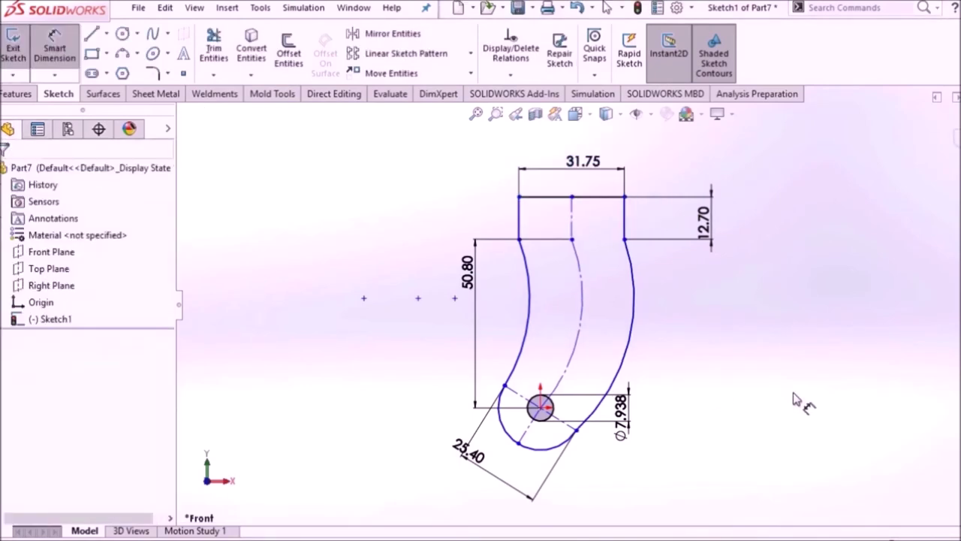
- Delete the vertical 50.80 dimension
double_click(467, 291)
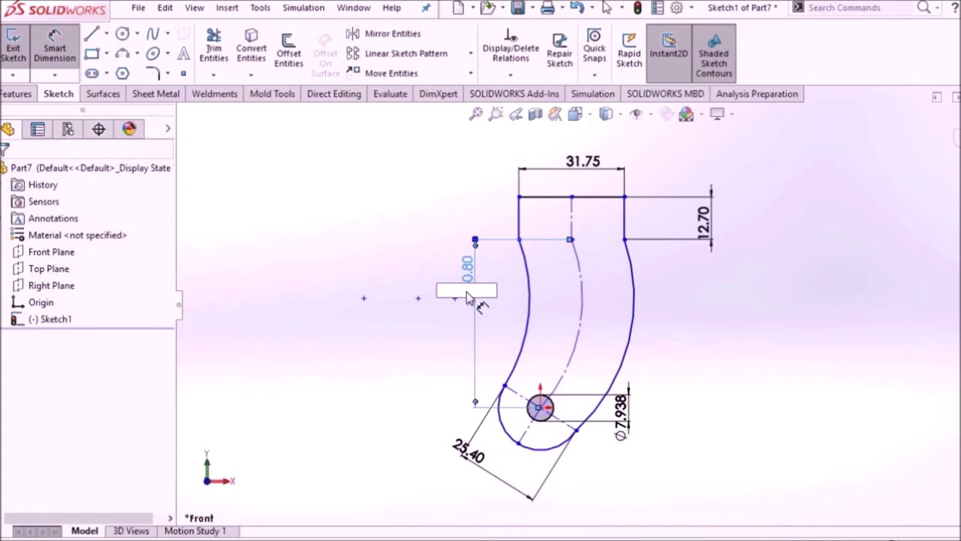
key(Escape)
click(467, 272)
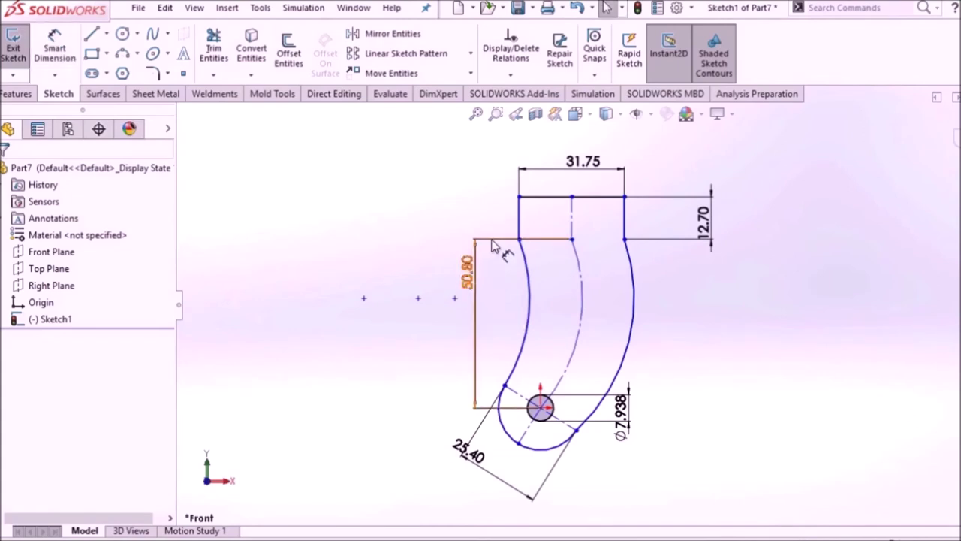
key(Delete)
- Place a horizontal dimension from the centreline's top end to the pivot hole centre
click(52, 41)
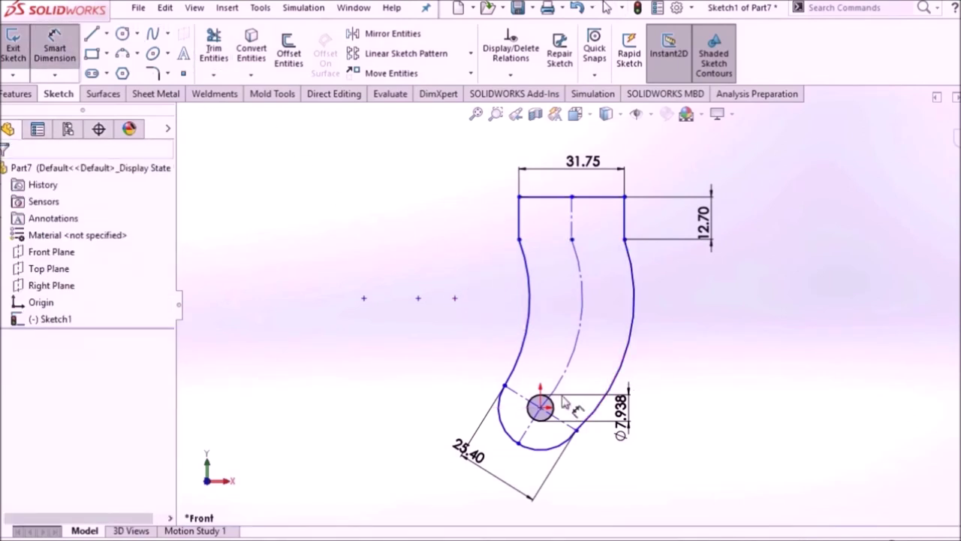
click(572, 240)
click(541, 407)
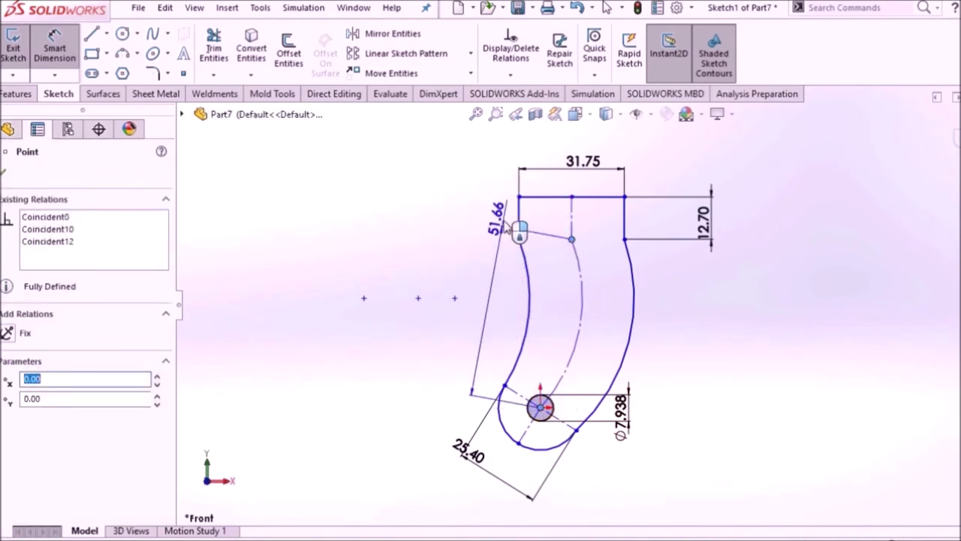
click(560, 234)
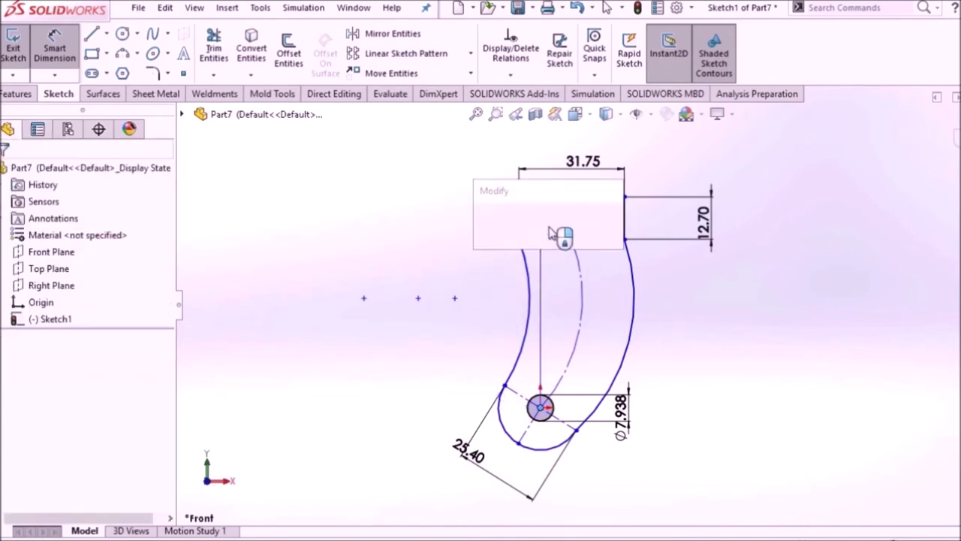
- Set the horizontal offset to the pivot hole to 50.80
text(50)
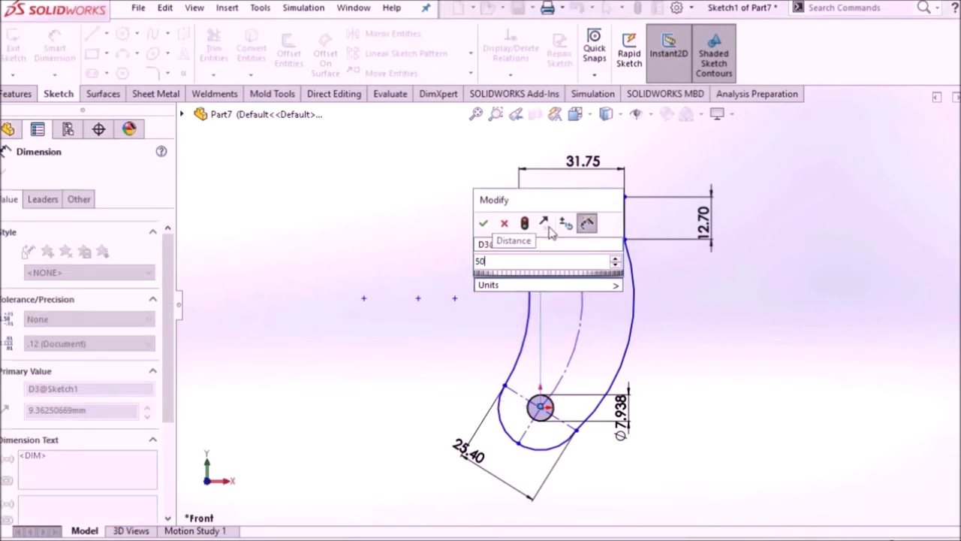
text(.8)
key(Return)
click(316, 308)
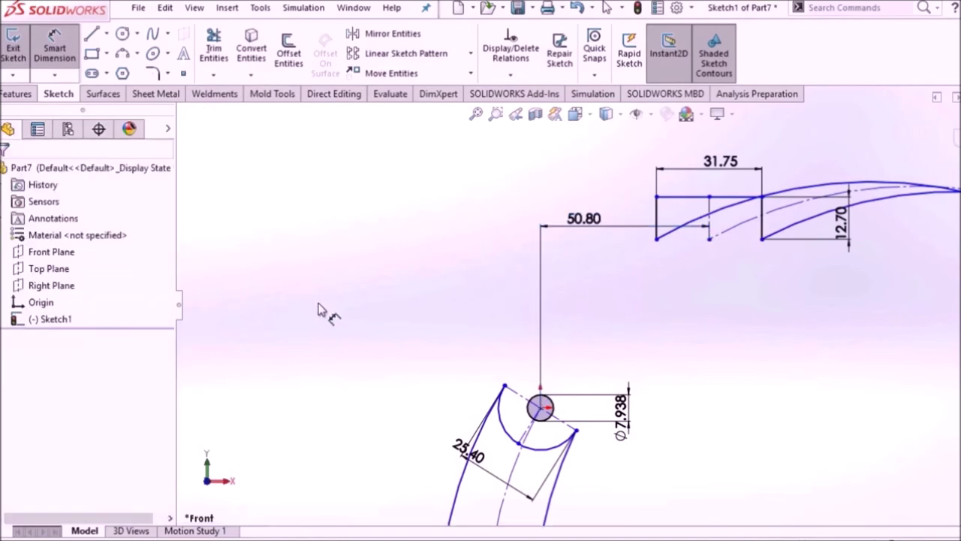
scroll(315, 308, up, 3)
scroll(498, 377, down, 2)
scroll(724, 361, down, 2)
- Drag the top block upward to lengthen the arm
right_click(813, 297)
click(834, 340)
drag(781, 206, 772, 134)
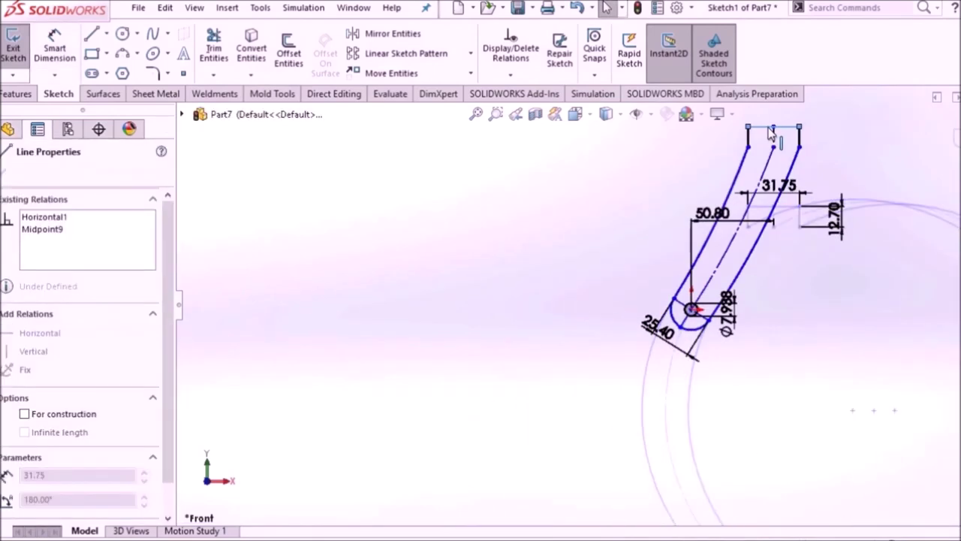
click(866, 294)
scroll(833, 233, down, 2)
scroll(727, 212, down, 2)
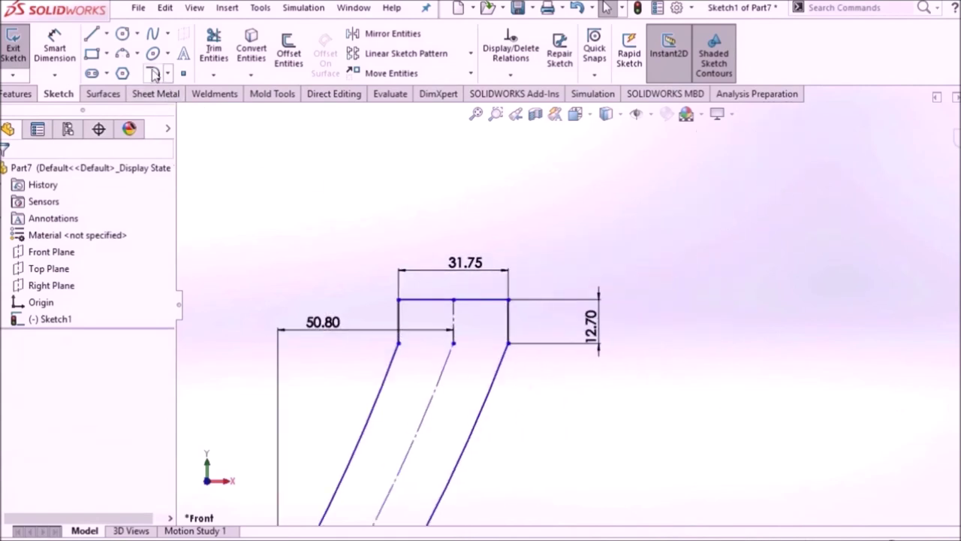
- Dimension the block's lower right corner to the pivot hole centre as 95.25
click(54, 46)
scroll(600, 305, up, 3)
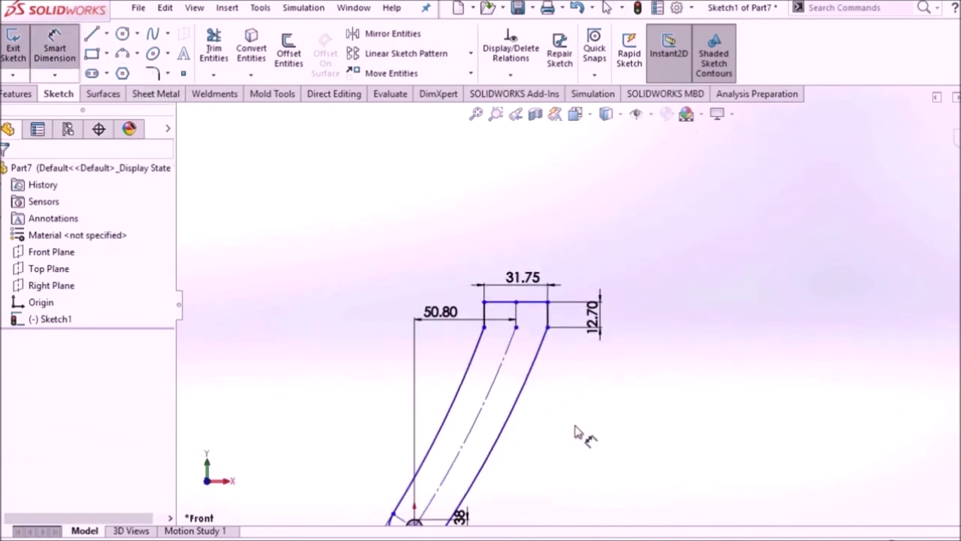
click(547, 328)
scroll(571, 323, up, 3)
scroll(466, 383, down, 4)
click(467, 384)
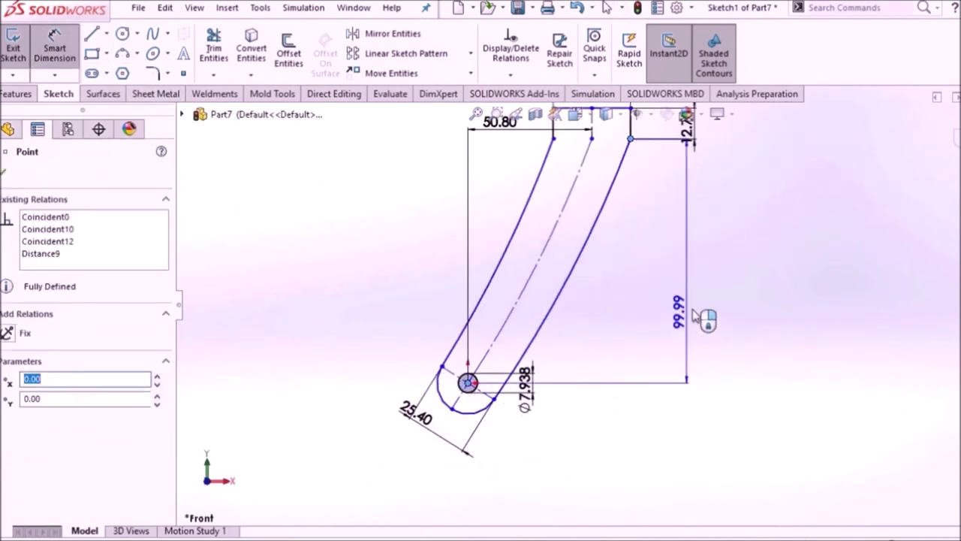
click(697, 316)
text(95)
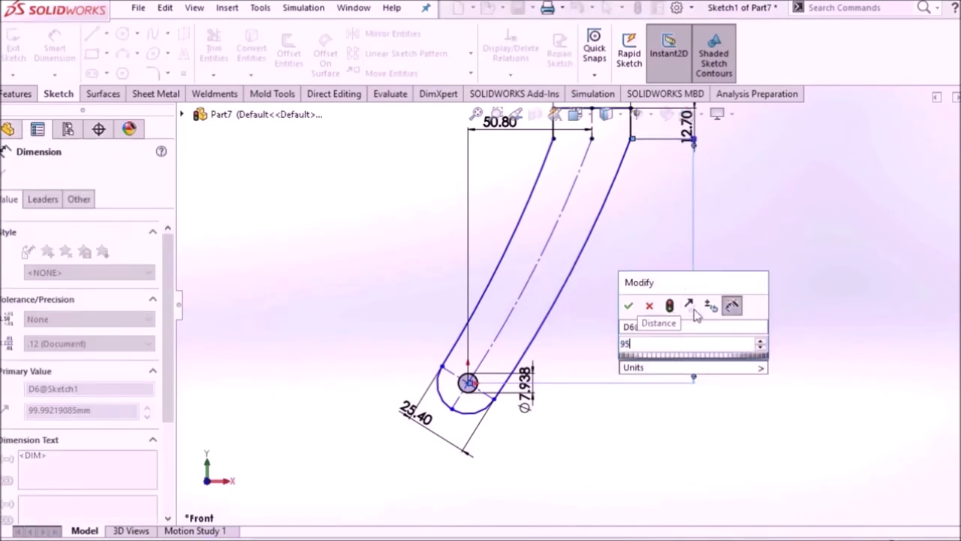
text(.25)
key(Return)
- Exit dimensioning and select the block's lower right corner point
right_click(779, 238)
click(797, 281)
scroll(614, 242, down, 2)
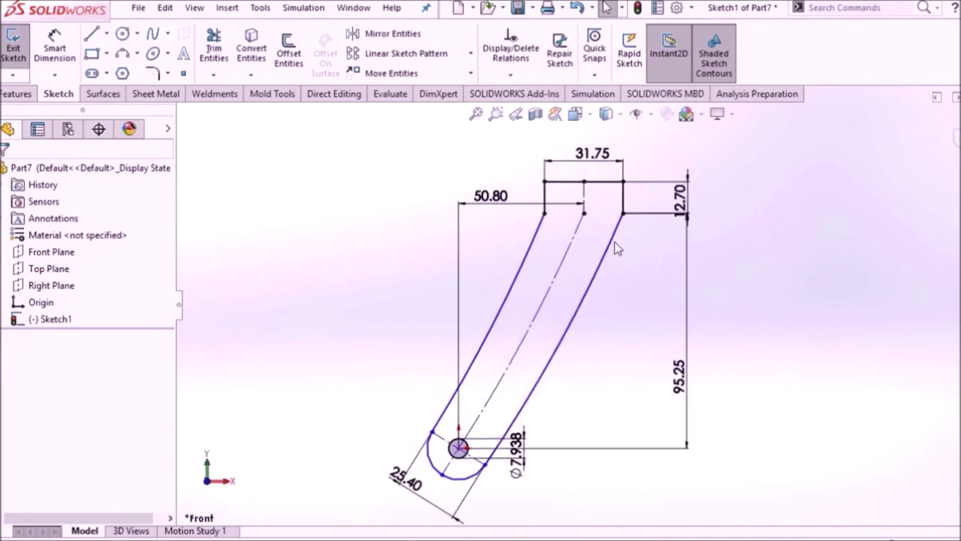
scroll(565, 220, down, 2)
click(657, 225)
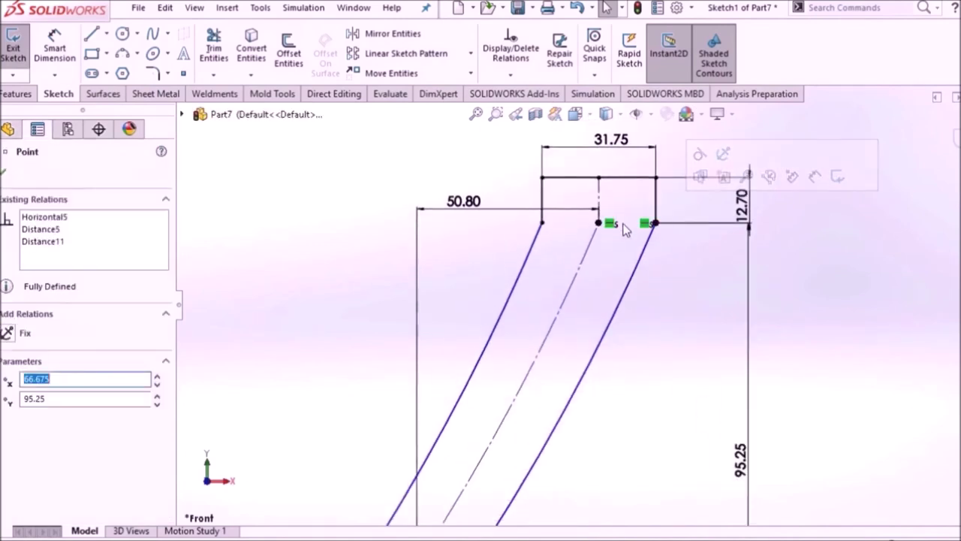
- Make the left arm curve tangent to the block's short left side
click(542, 223)
key(Escape)
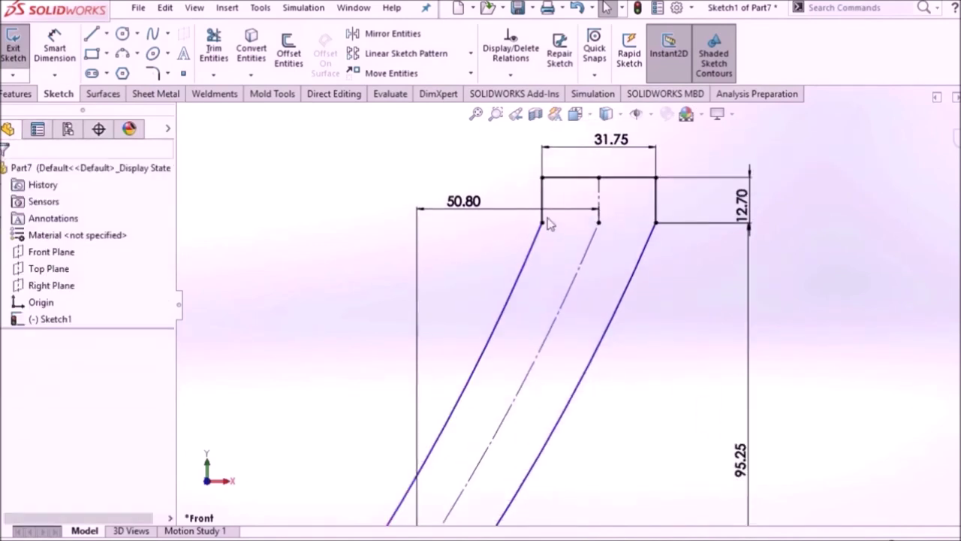
click(542, 214)
ctrl+click(536, 240)
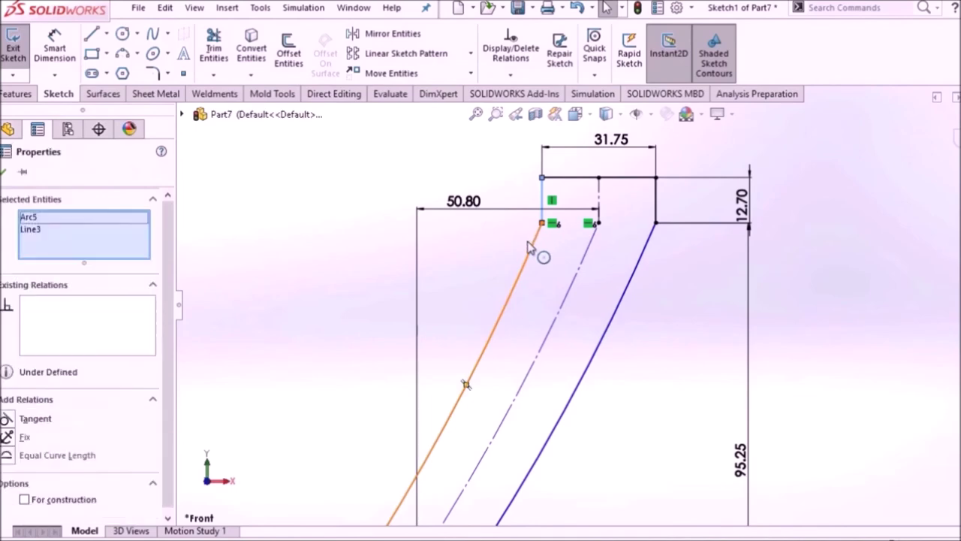
click(36, 419)
click(248, 322)
- Make the left arm curve tangent to the small rounded end arc at the bottom
scroll(305, 330, down, 3)
scroll(571, 359, down, 1)
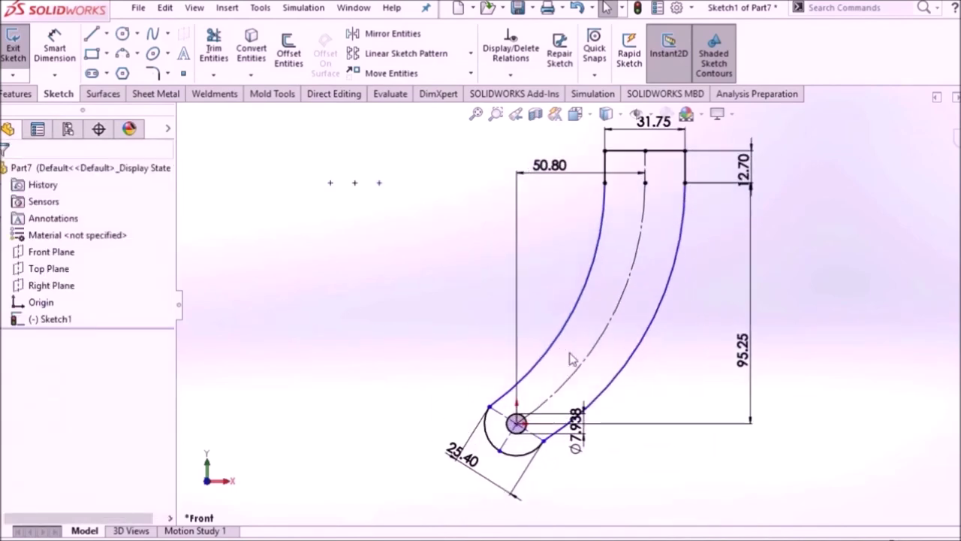
click(490, 411)
click(440, 403)
click(496, 405)
ctrl+click(492, 423)
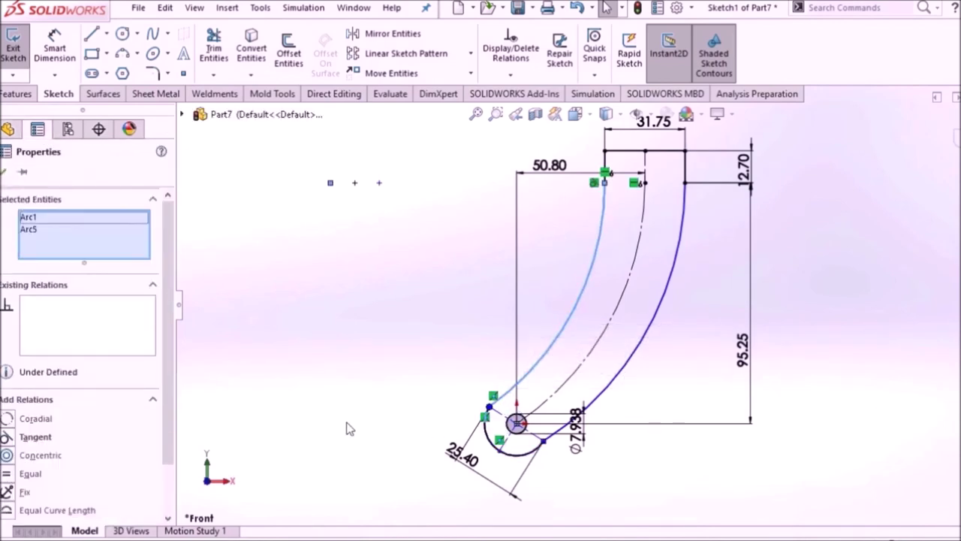
click(35, 437)
click(305, 317)
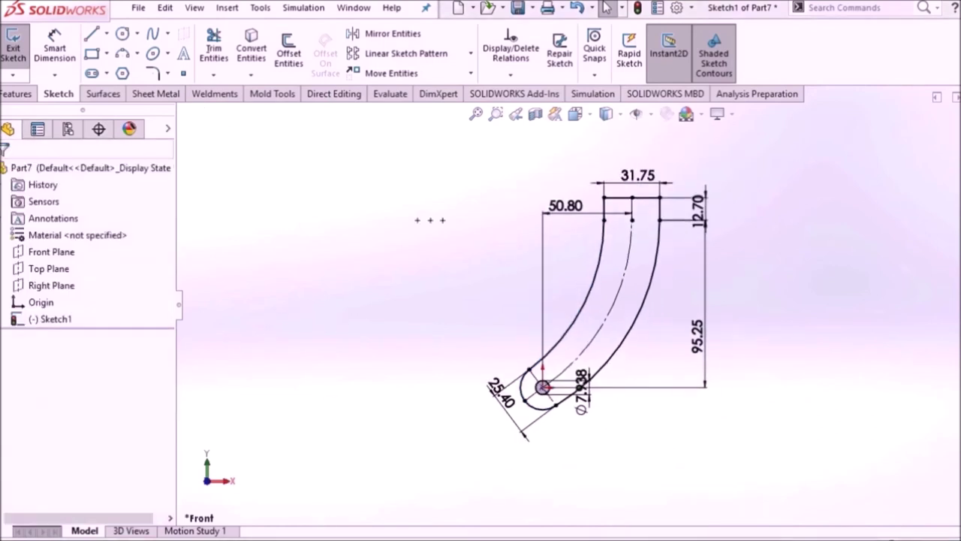
click(16, 93)
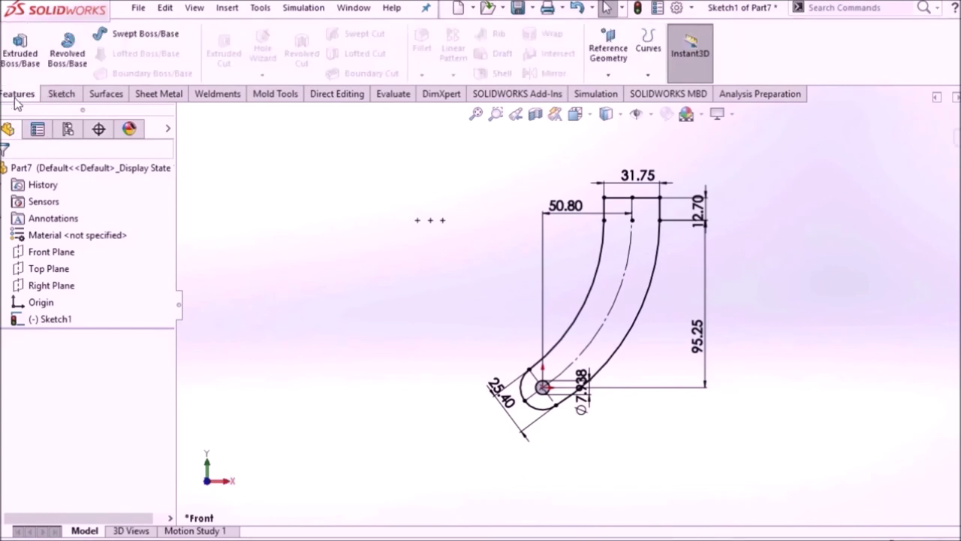
- Extrude the curved fork profile Mid Plane to 100.325 mm as Boss-Extrude1
click(39, 56)
click(91, 263)
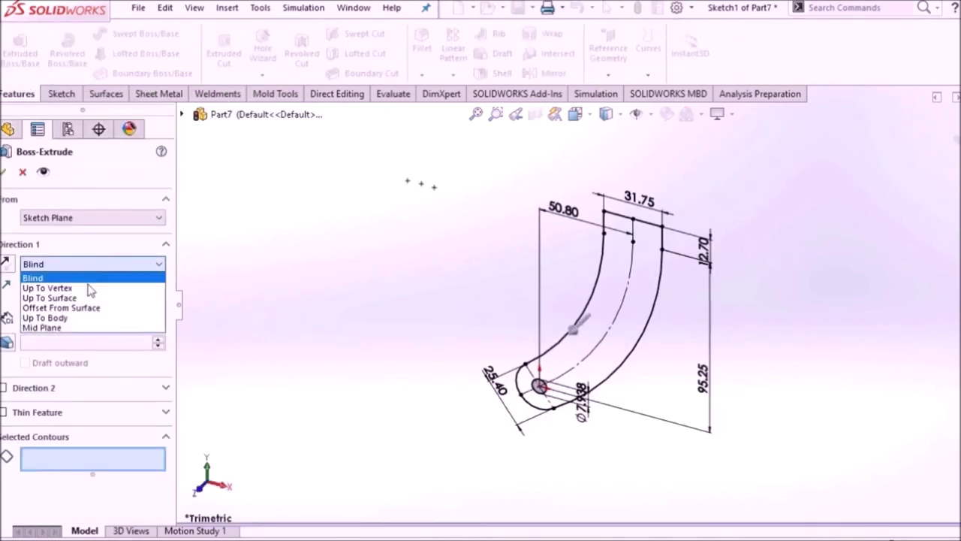
click(78, 330)
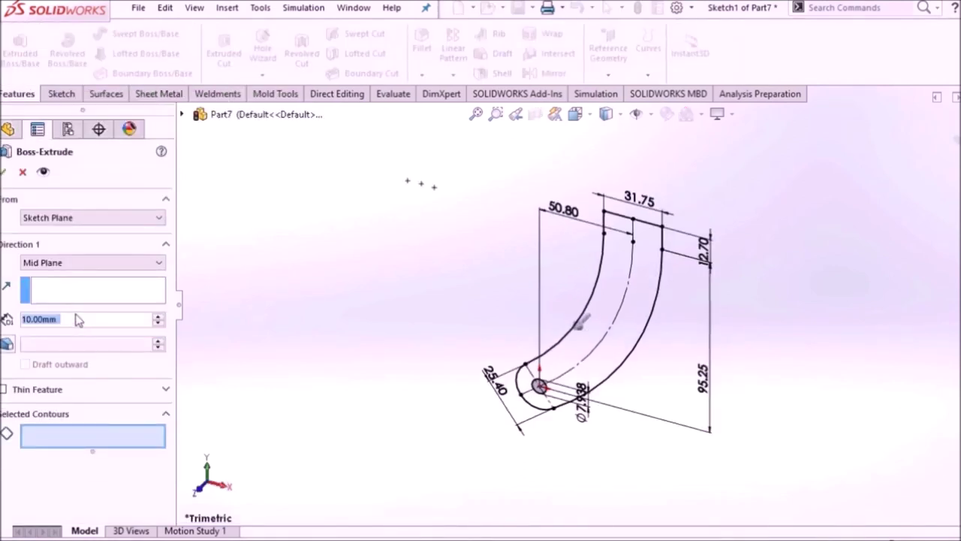
text(100.325)
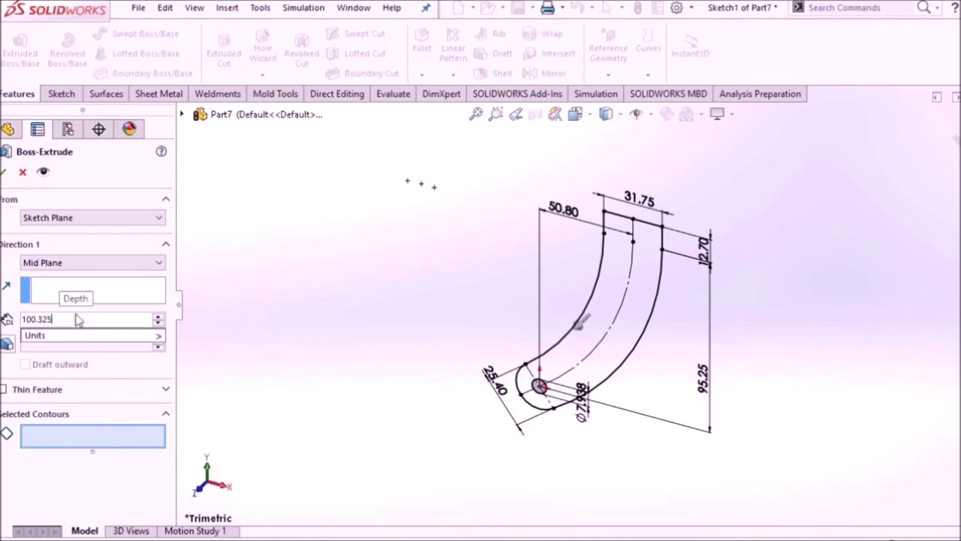
key(Return)
click(608, 259)
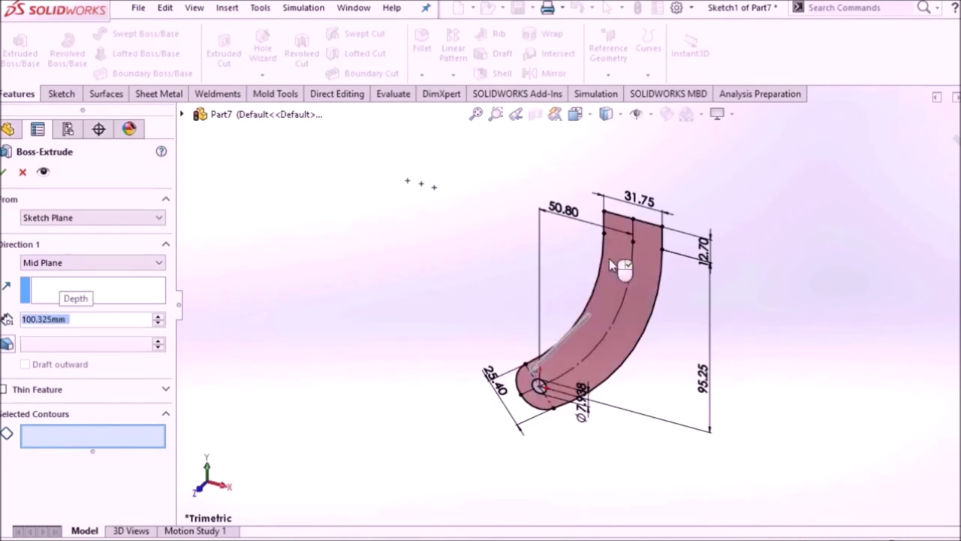
click(4, 173)
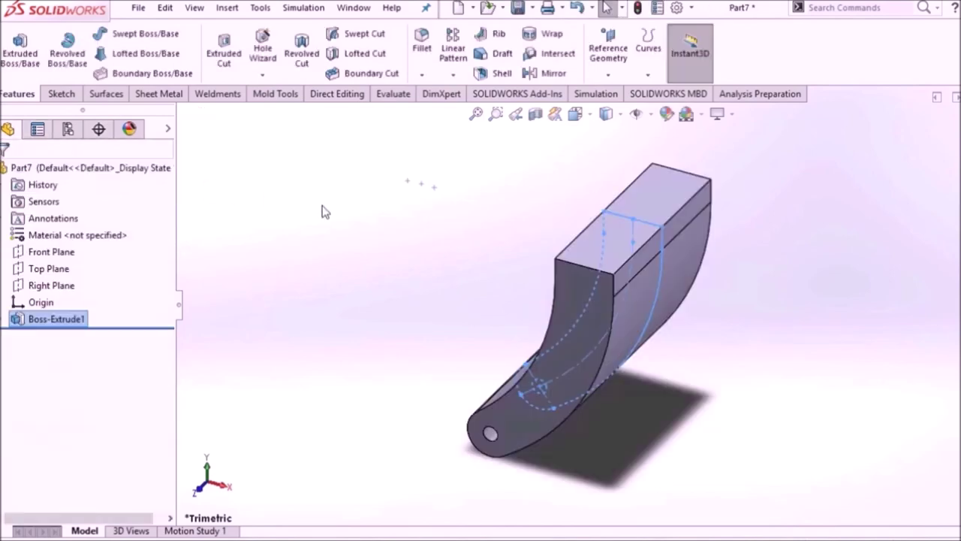
click(629, 216)
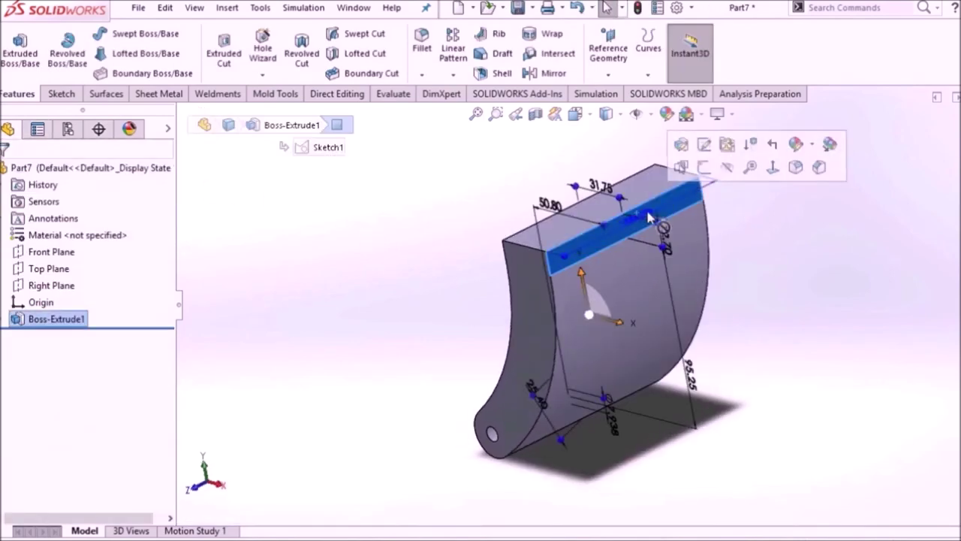
- On the block's top face, draw a corner rectangle from near its top edge to below the block
click(771, 168)
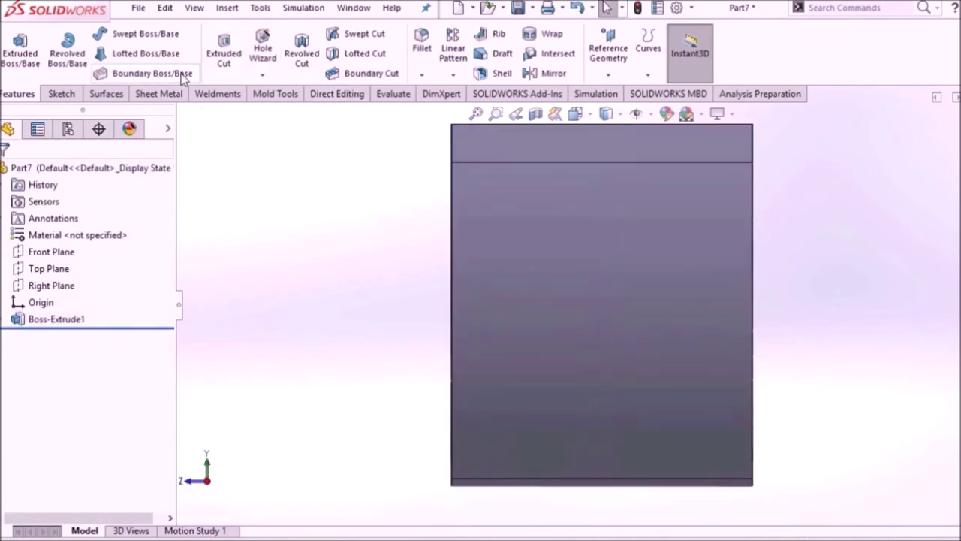
click(62, 93)
click(107, 54)
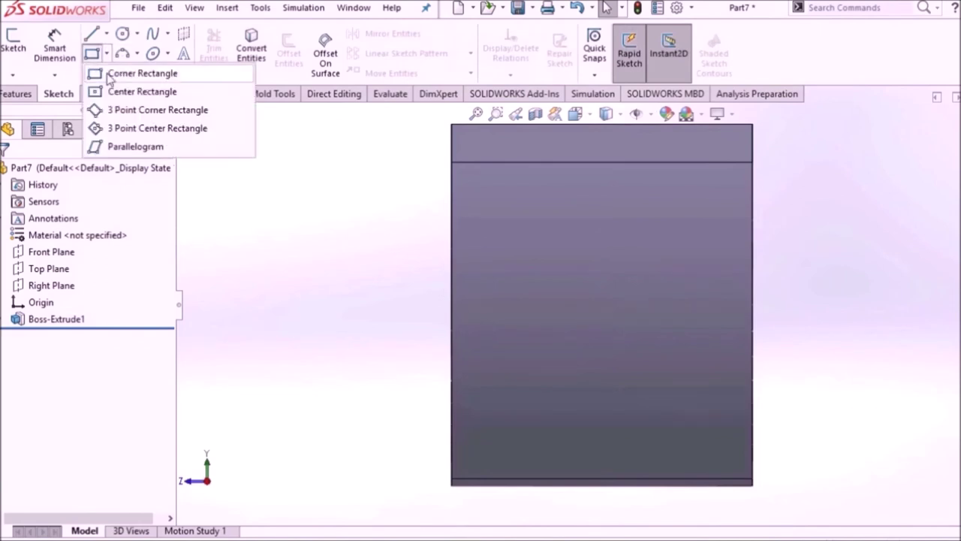
click(134, 72)
click(530, 167)
drag(530, 163, 670, 526)
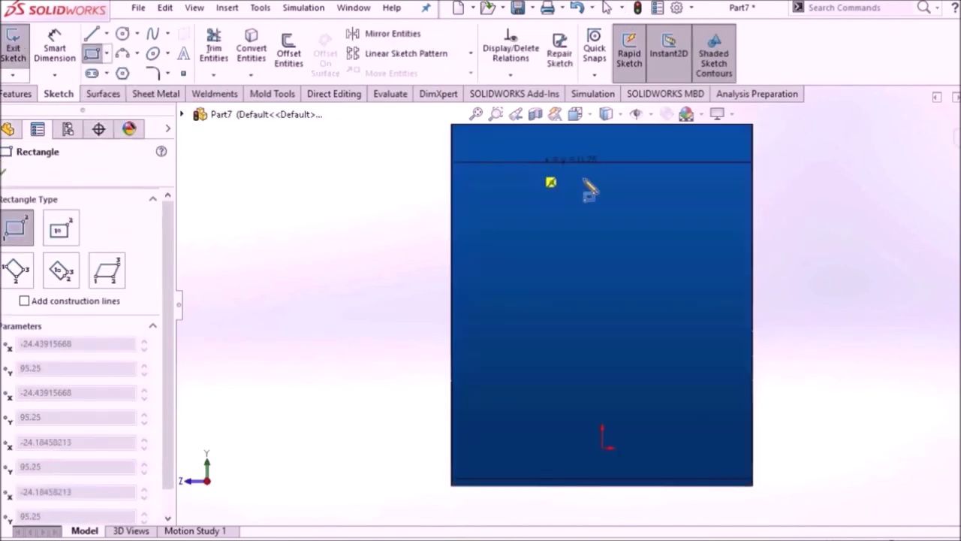
key(z)
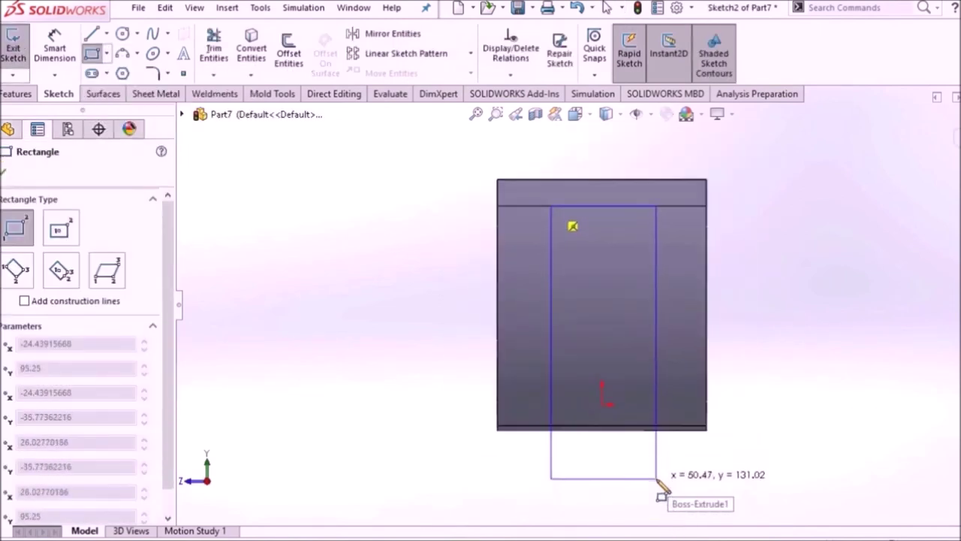
click(657, 478)
right_click(435, 267)
click(450, 279)
key(Escape)
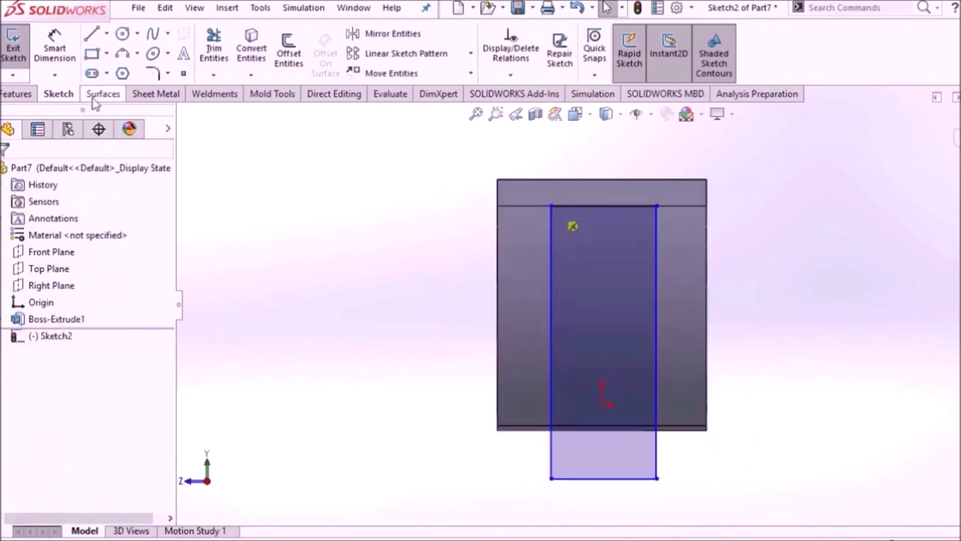
- Place a height dimension on the rectangle's left edge
click(54, 49)
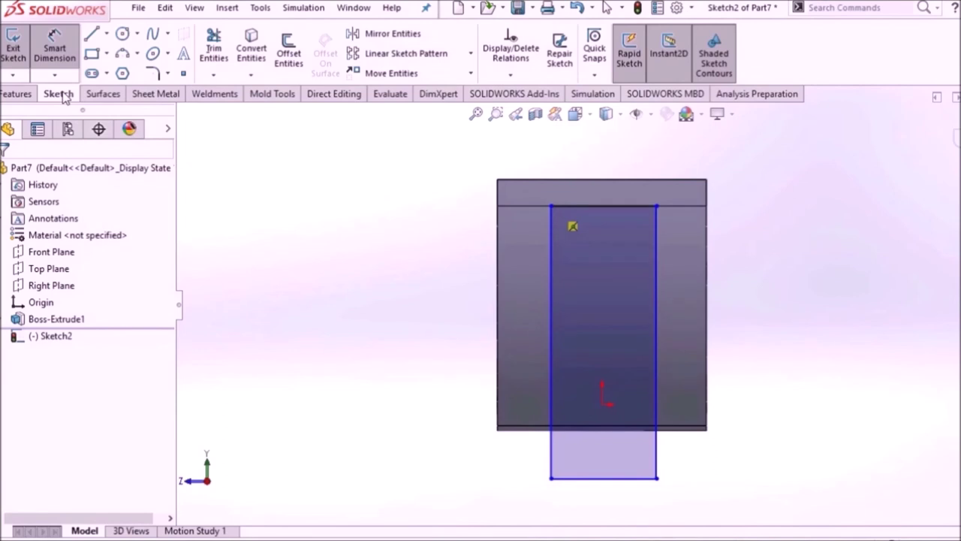
click(552, 333)
click(446, 337)
- Dimension the rectangle 127 tall and 53.975 wide, shown to three decimal places
text(127)
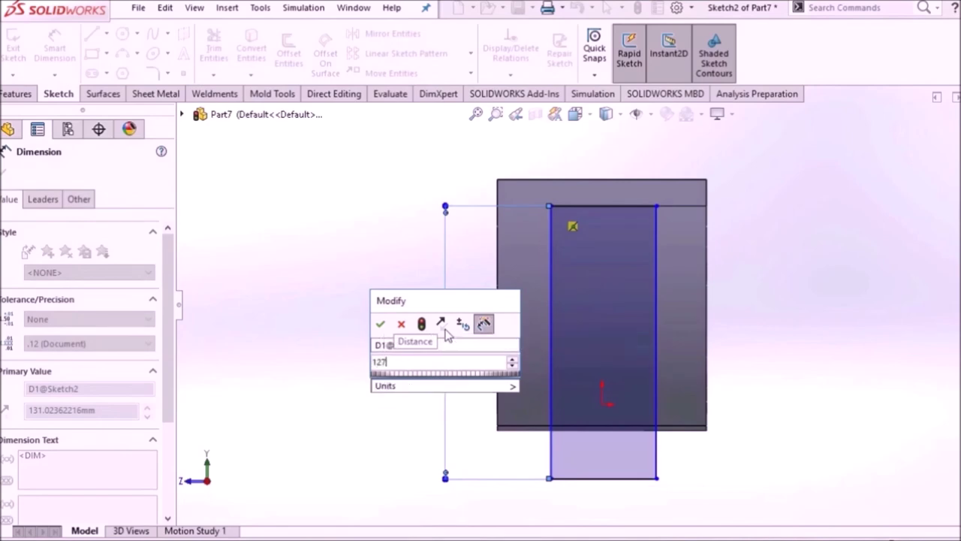
key(Return)
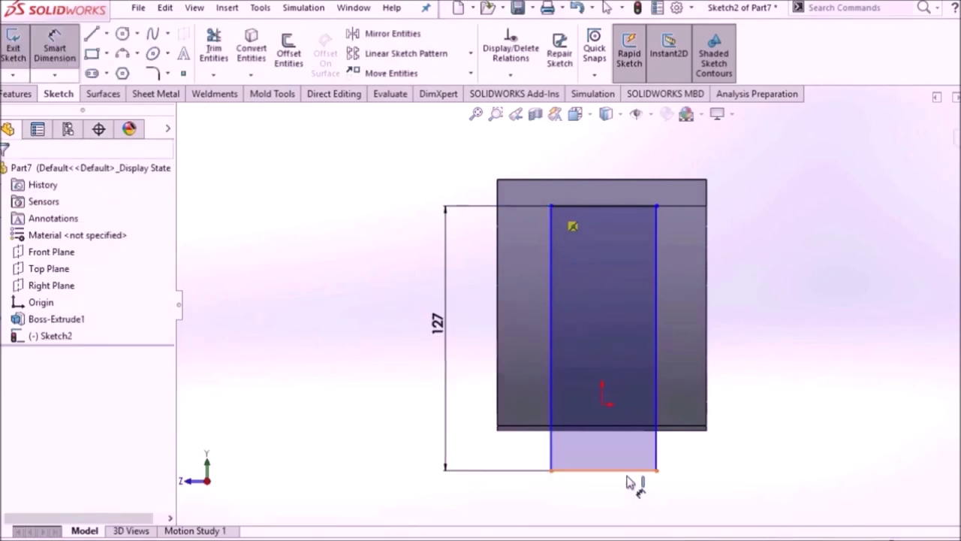
click(633, 471)
click(630, 496)
text(53.975)
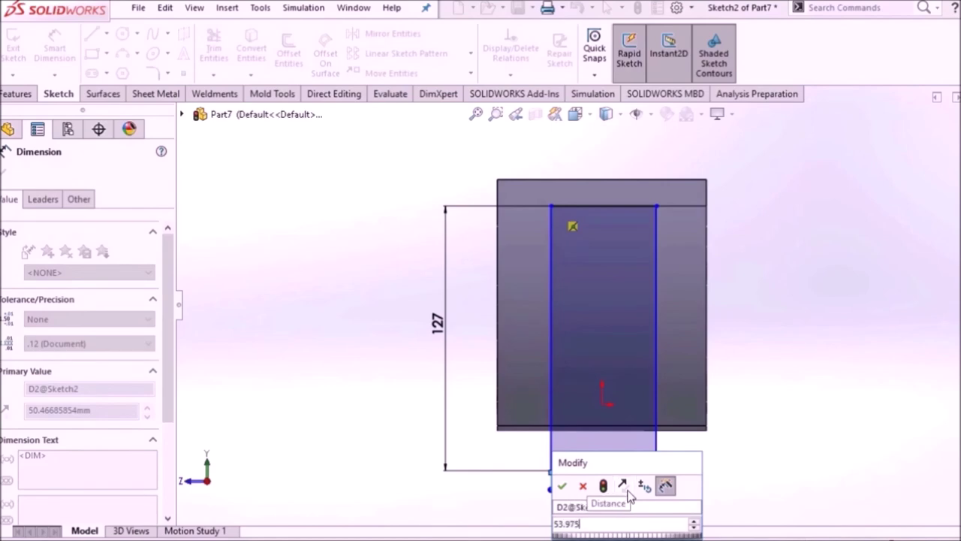
key(Return)
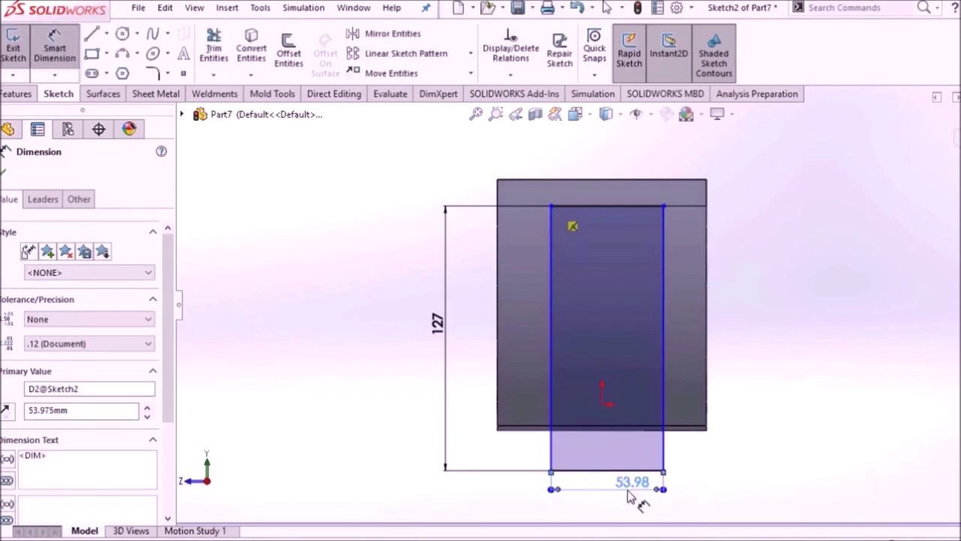
click(648, 485)
click(771, 490)
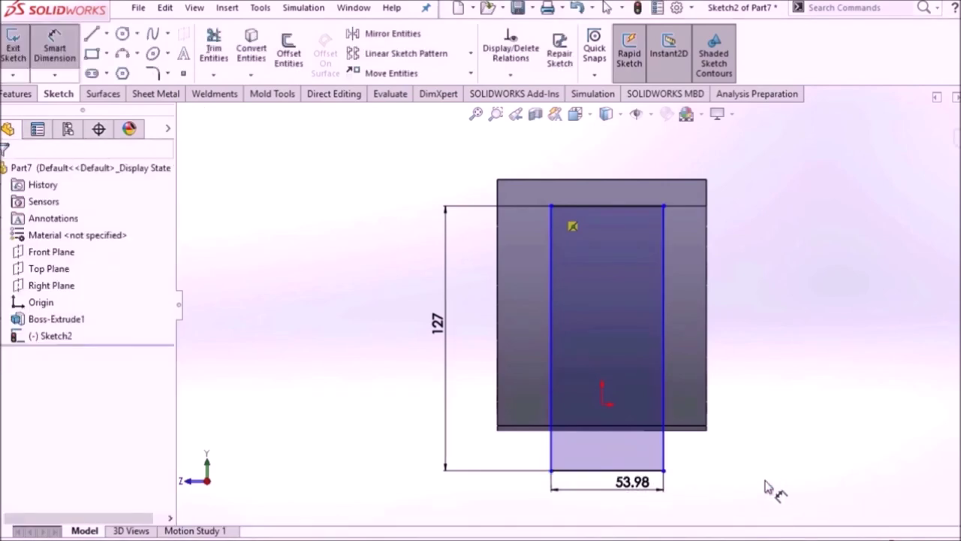
click(665, 489)
click(89, 343)
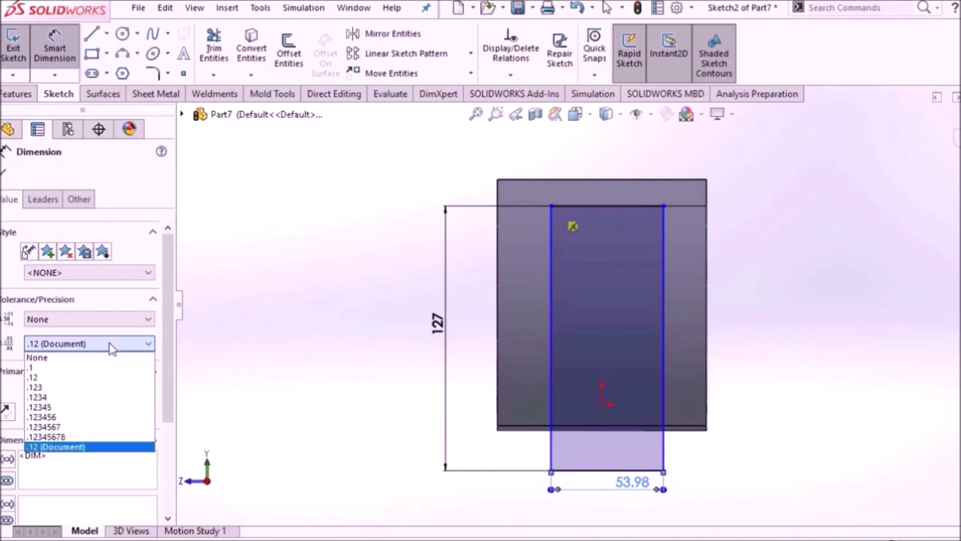
click(73, 387)
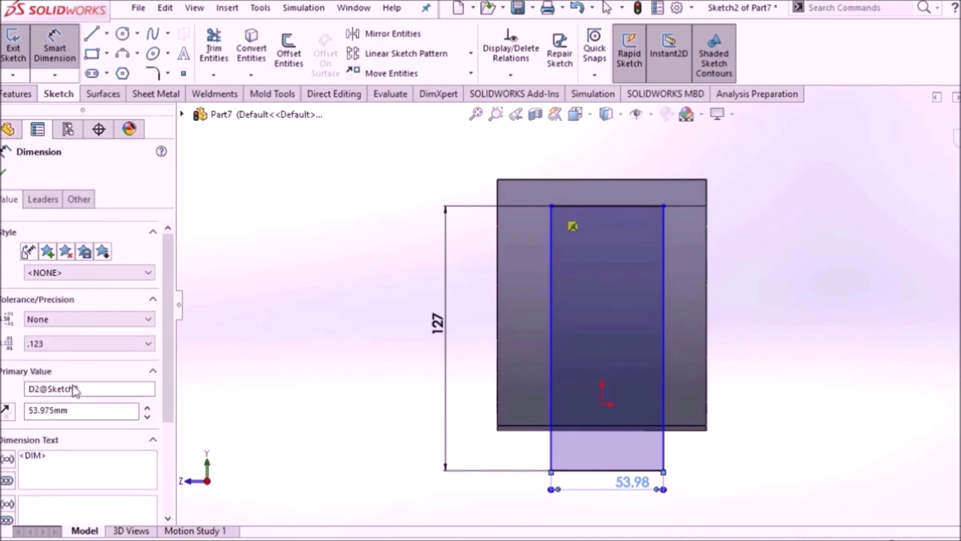
click(6, 174)
- Add a vertical centerline from the rectangle's top-edge midpoint down to the origin
click(107, 34)
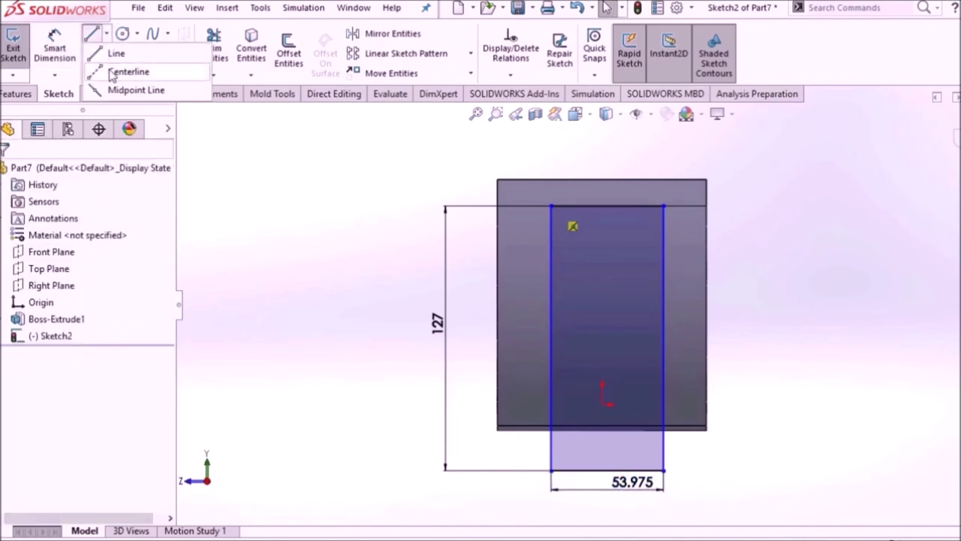
click(111, 73)
click(607, 205)
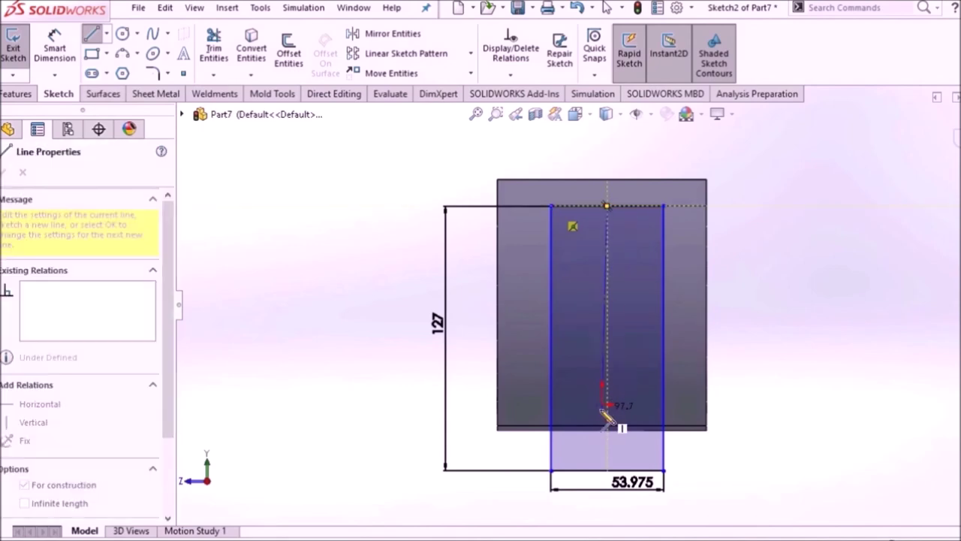
click(607, 404)
right_click(785, 321)
click(818, 315)
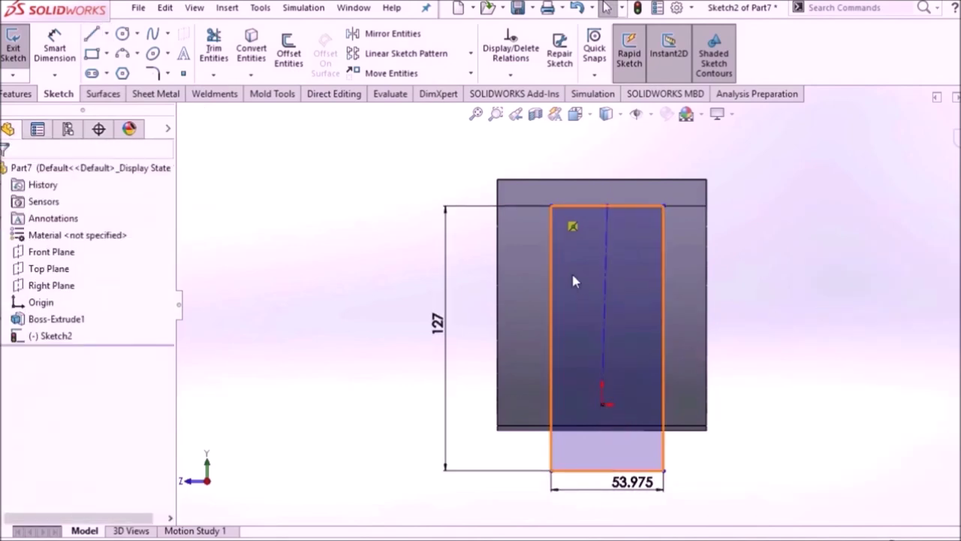
click(608, 279)
click(676, 204)
click(798, 331)
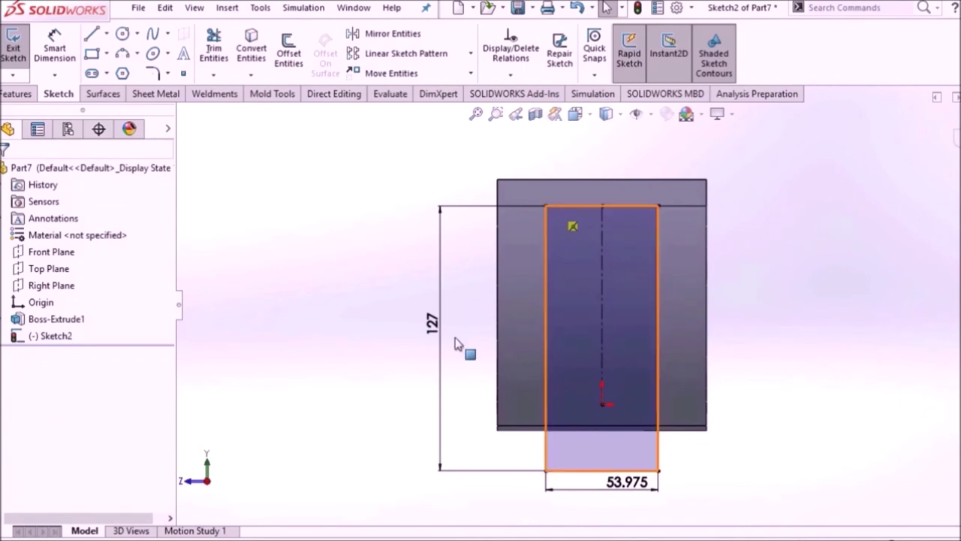
click(22, 95)
click(224, 49)
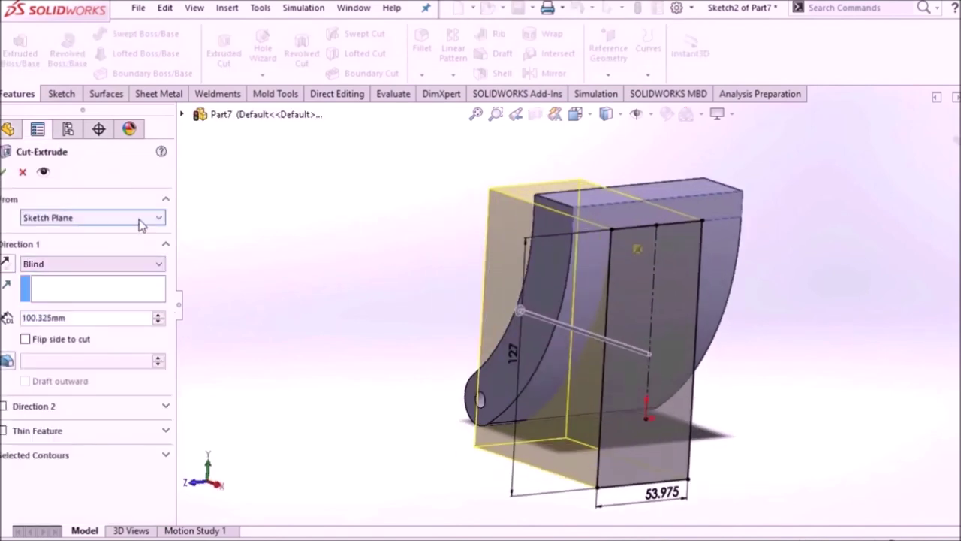
- Cut the rectangle Through All - Both, leaving a U-shaped fork with two arms
click(134, 263)
click(87, 360)
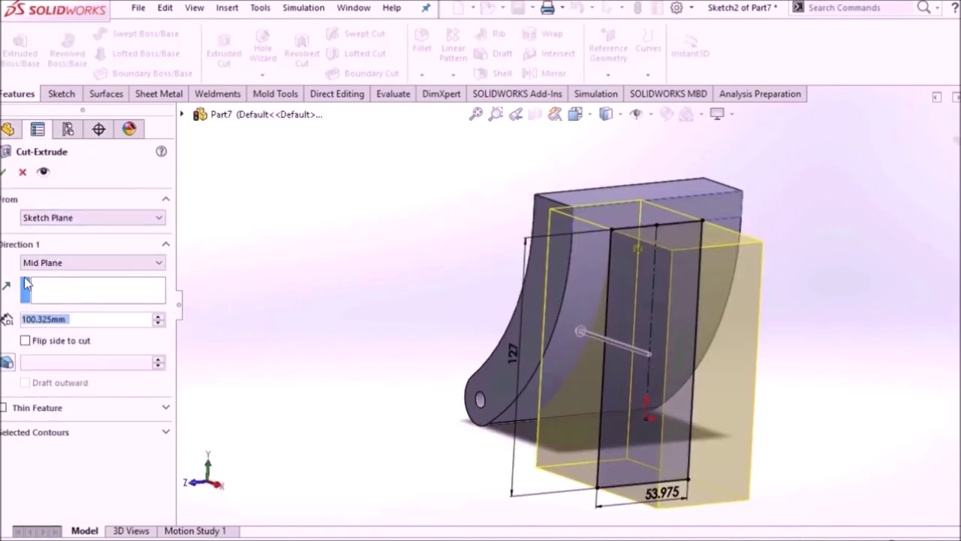
click(67, 263)
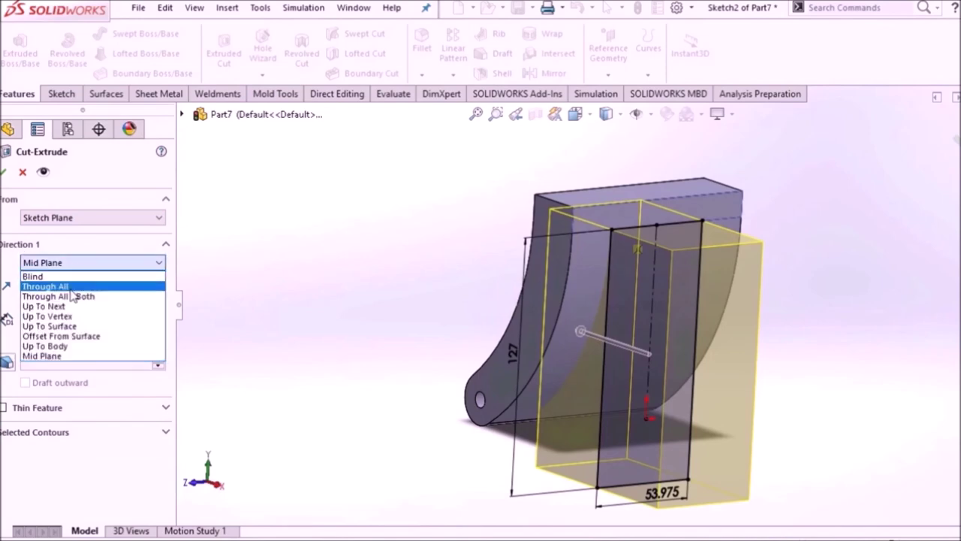
click(45, 294)
click(4, 173)
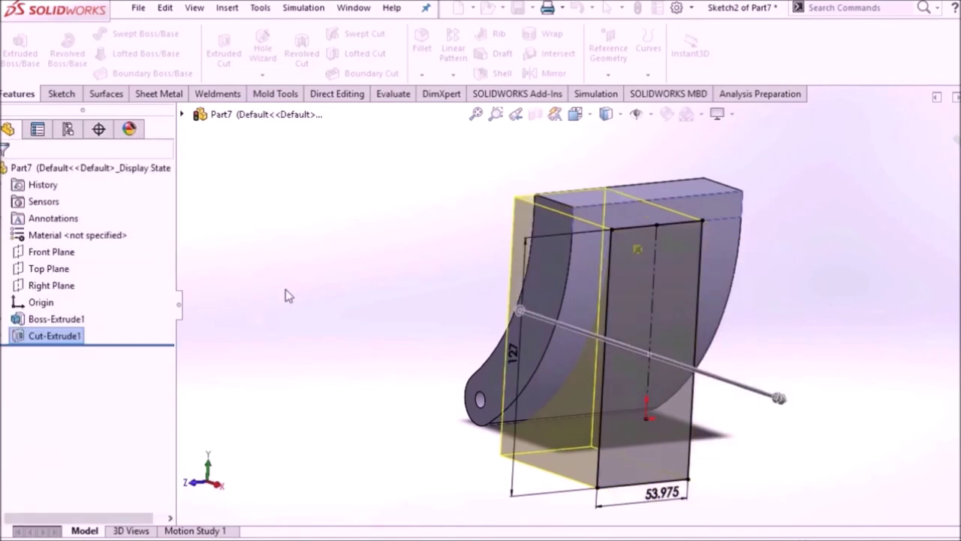
middle_drag(440, 306, 420, 286)
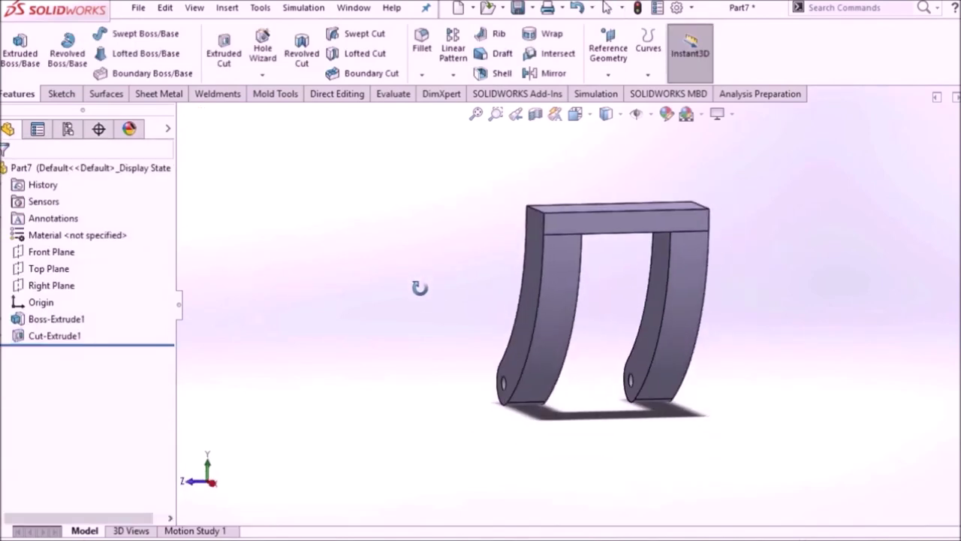
- Edit Boss-Extrude1 and change its Mid Plane depth to 30.15*2 (60.325 mm)
key(Left)
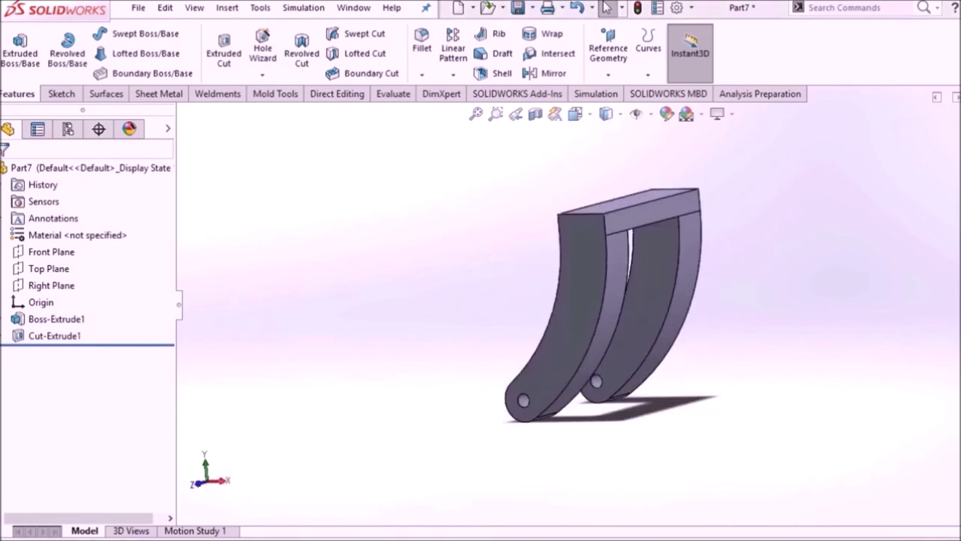
right_click(22, 321)
click(41, 231)
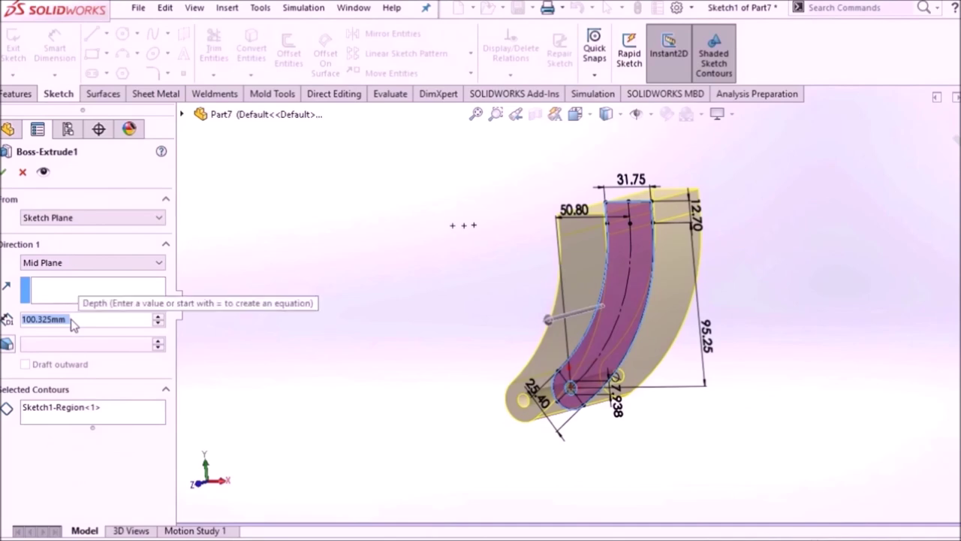
text(30)
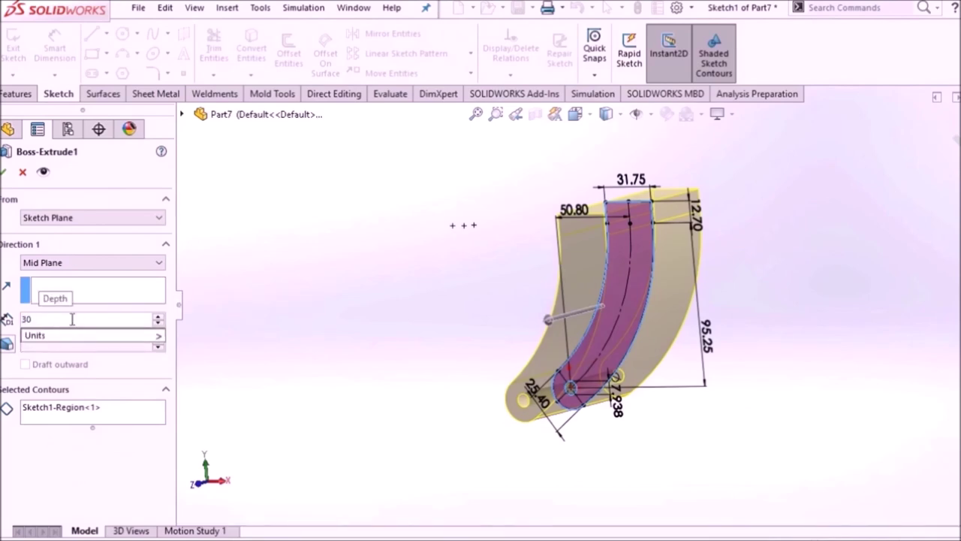
text(.15*2)
key(Return)
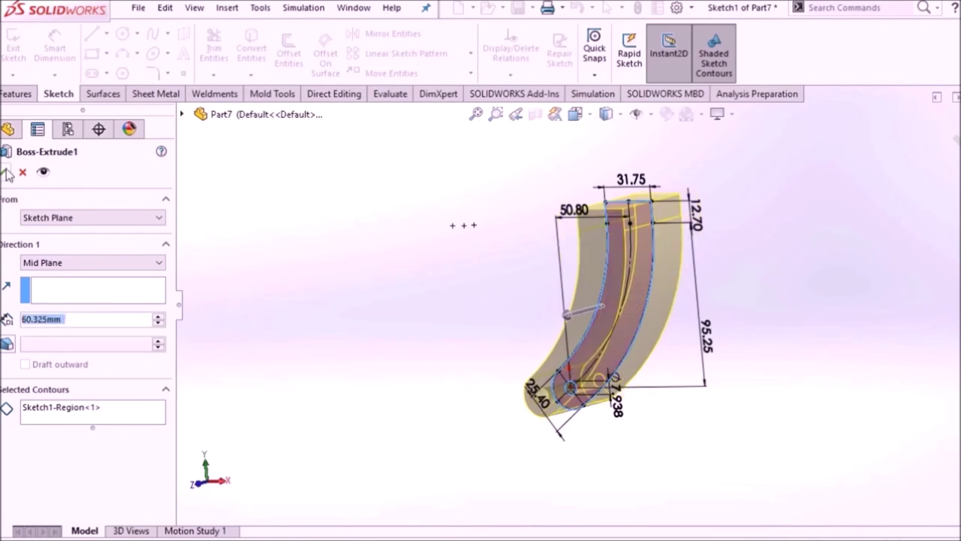
click(7, 173)
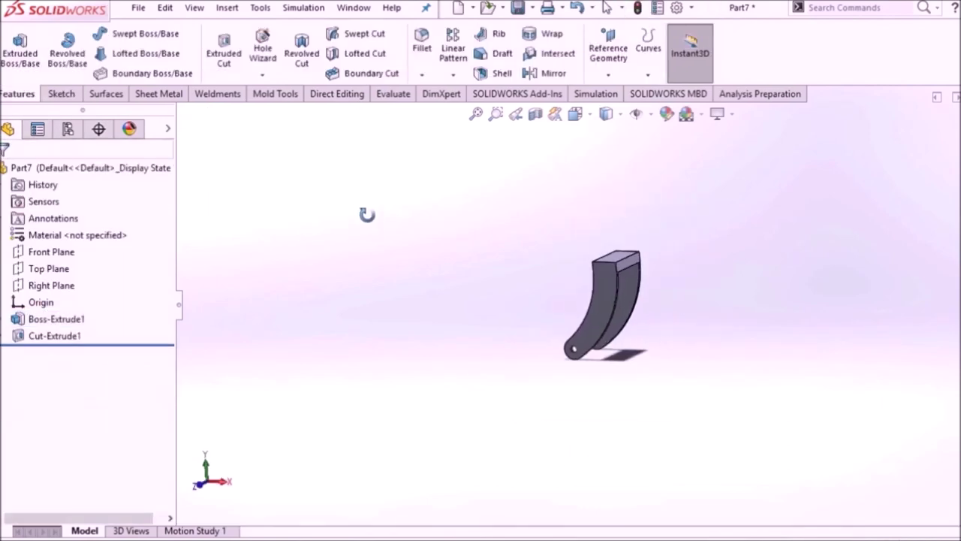
- Start a sketch on the block's top face and draw a circle right of the origin
click(631, 274)
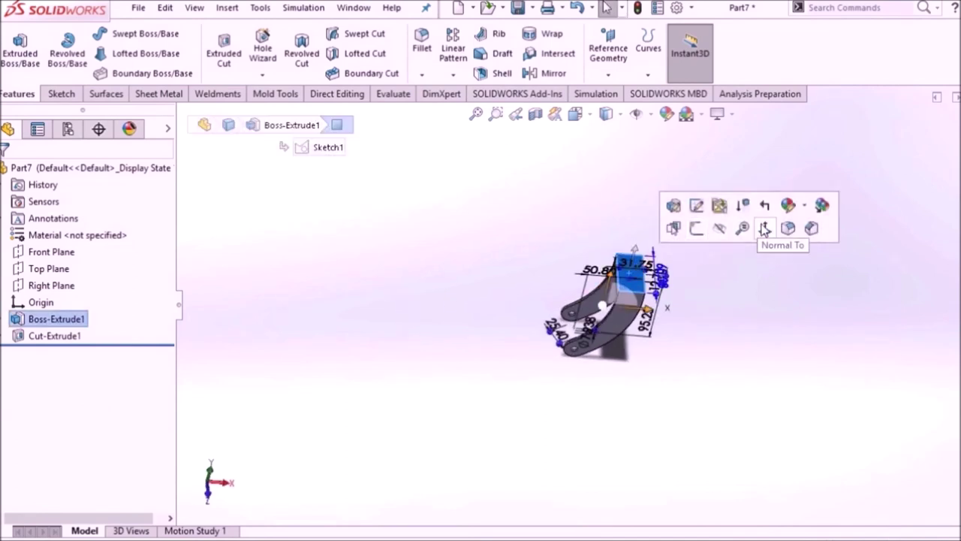
click(764, 229)
right_click(653, 263)
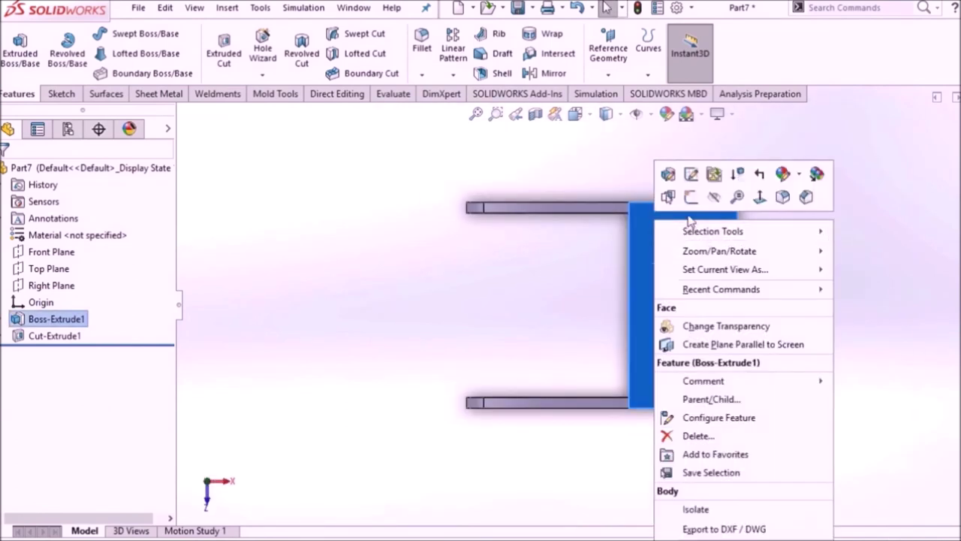
click(691, 196)
click(122, 33)
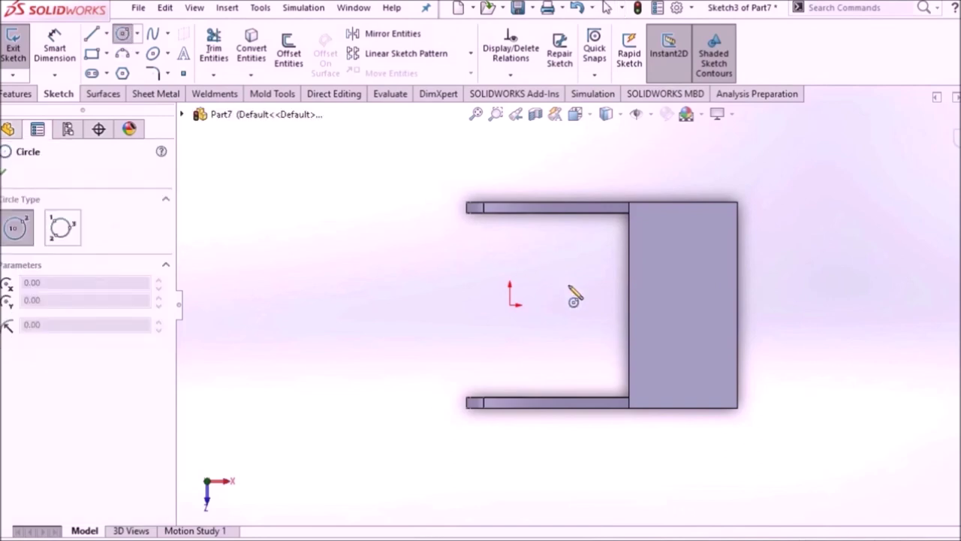
click(679, 305)
click(690, 325)
right_click(543, 287)
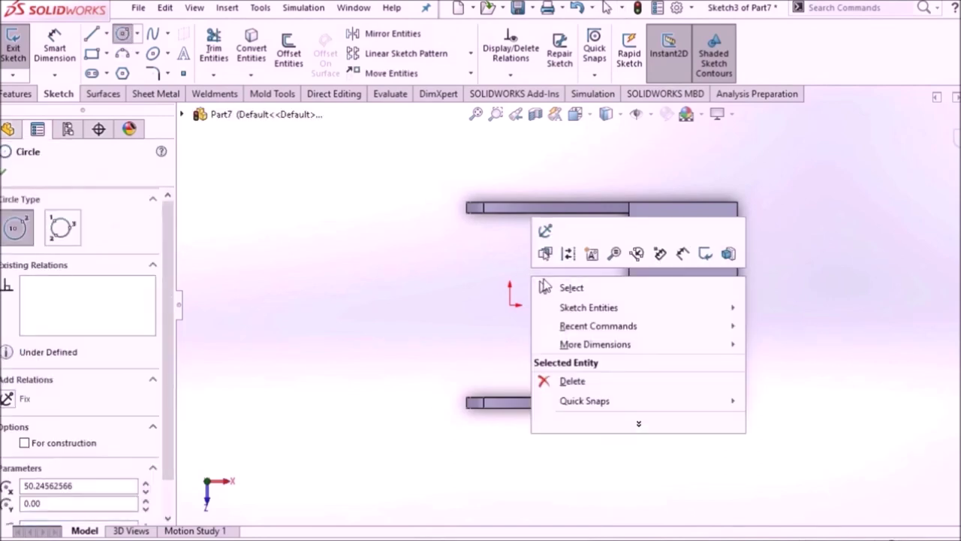
click(569, 288)
- Draw a centerline across the block and snap the circle centre to its midpoint
click(106, 34)
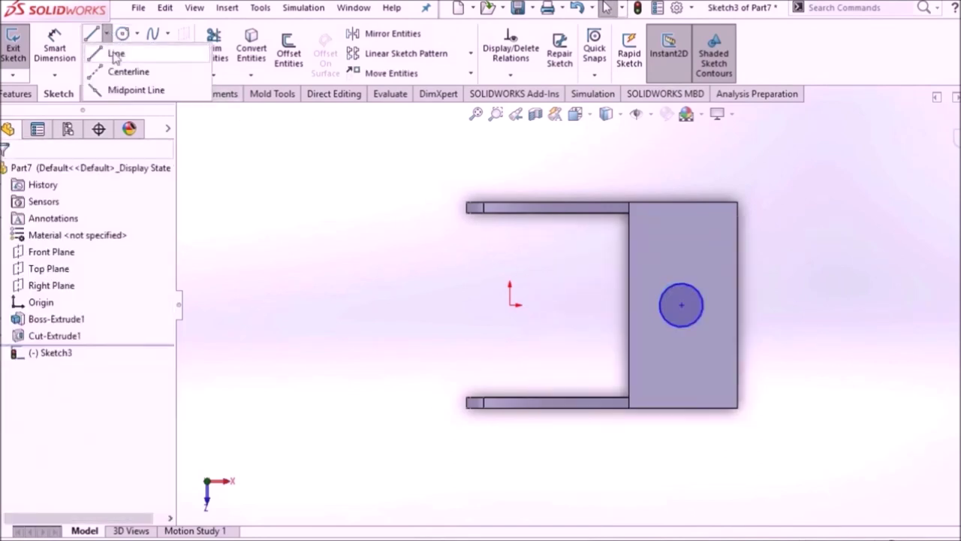
click(126, 71)
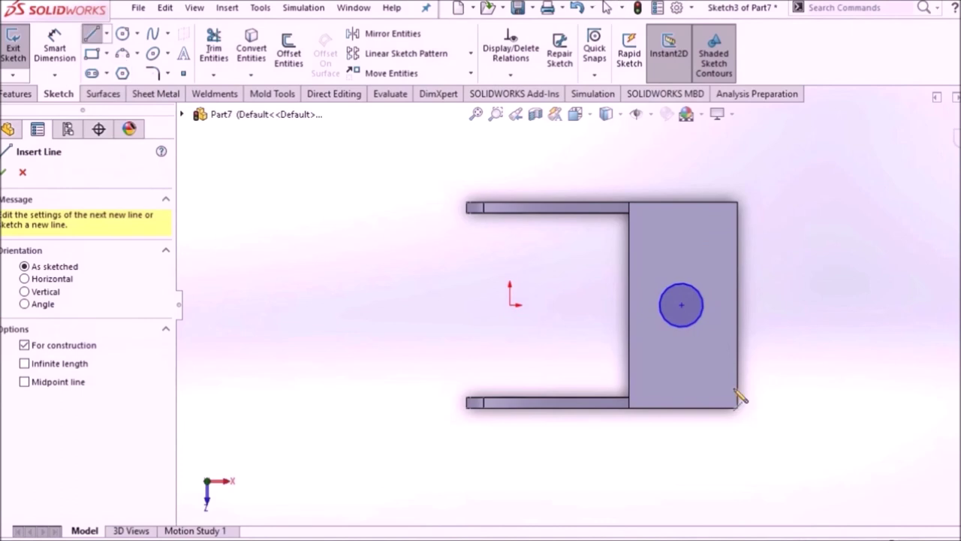
click(630, 304)
click(737, 305)
right_click(804, 260)
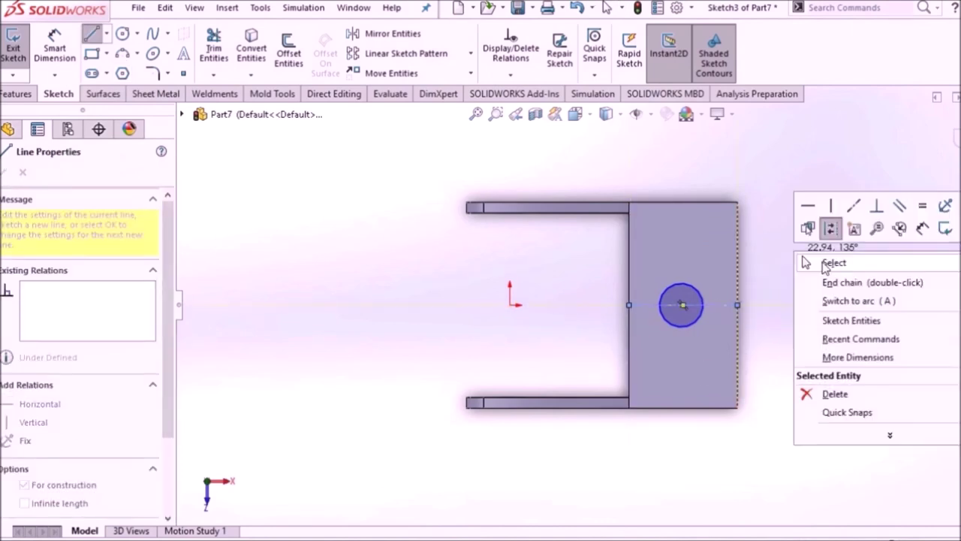
click(833, 263)
drag(682, 312, 684, 310)
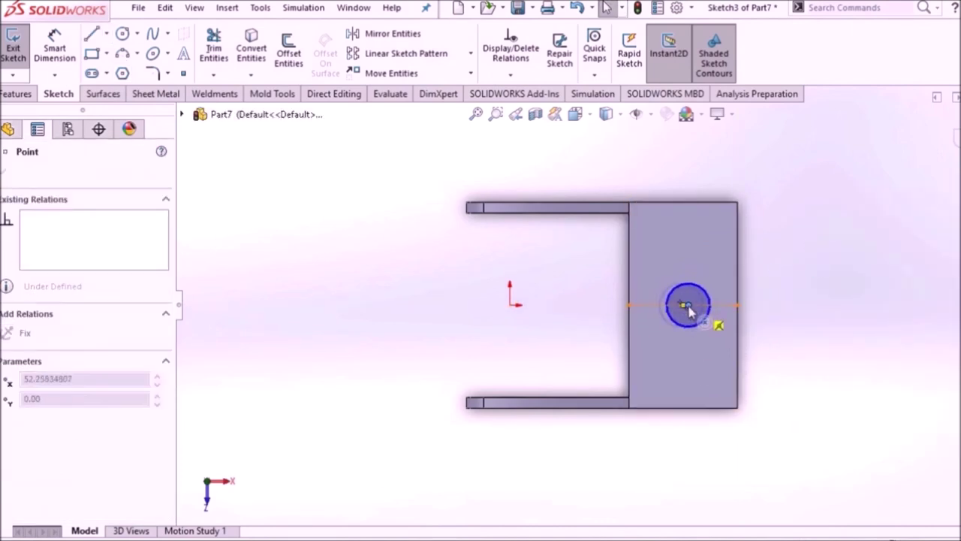
click(808, 175)
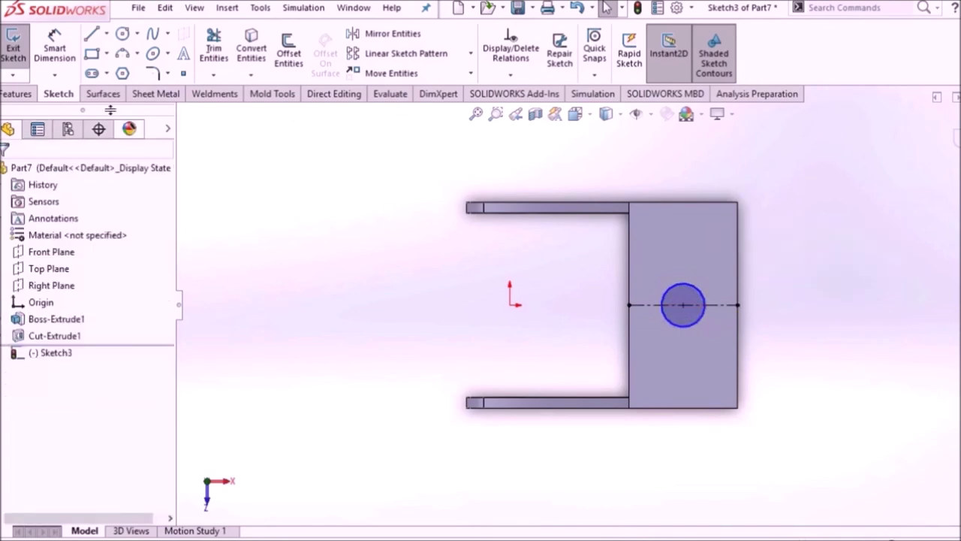
- Dimension the circle's diameter to 19.05 mm
click(54, 48)
click(666, 322)
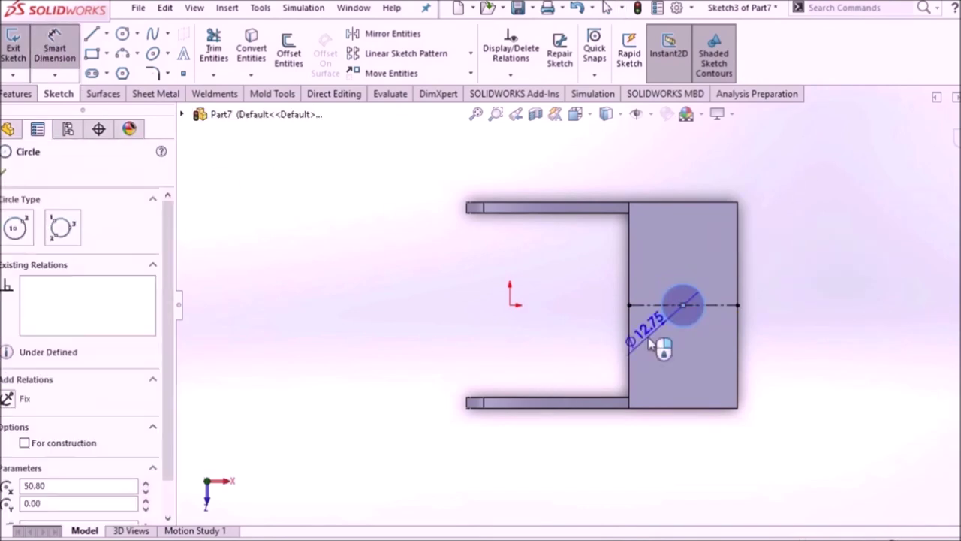
click(651, 343)
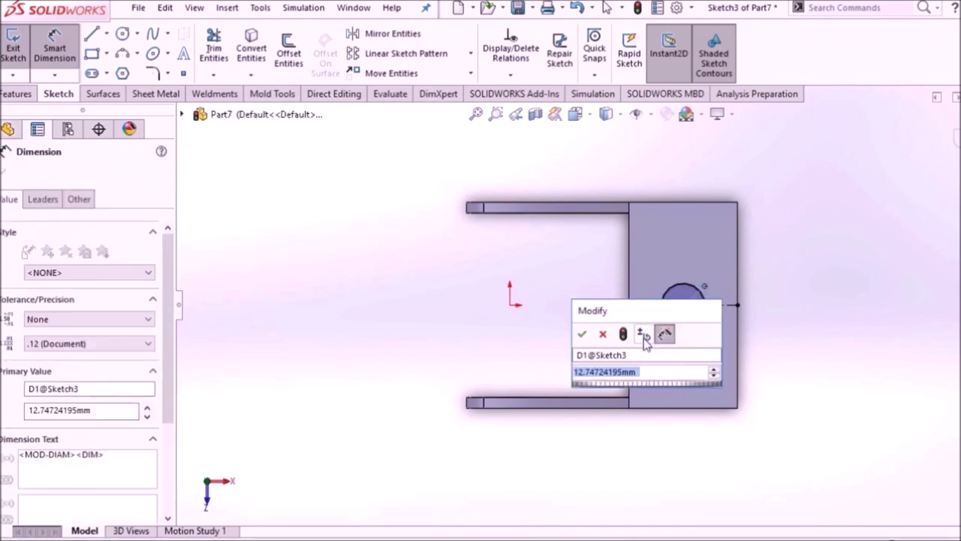
text(19.05)
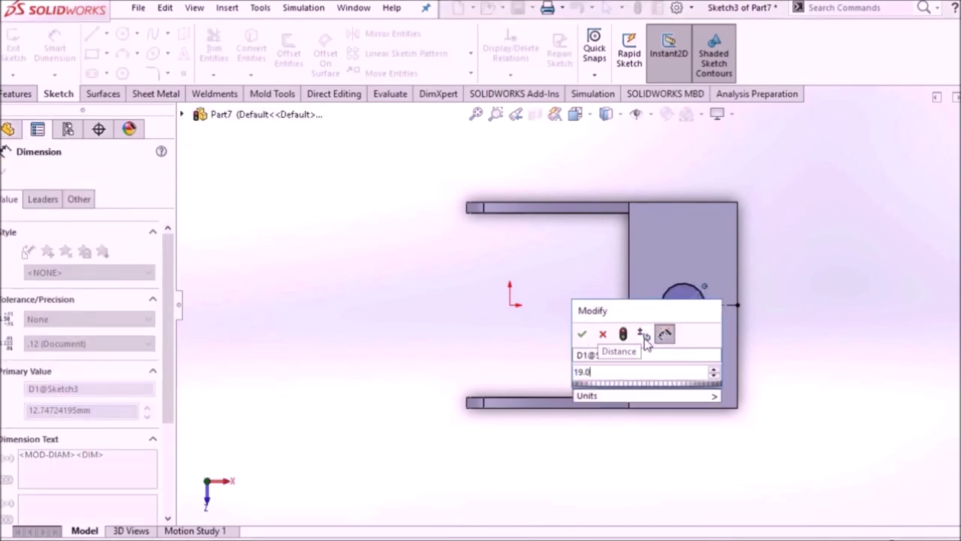
key(Return)
click(453, 334)
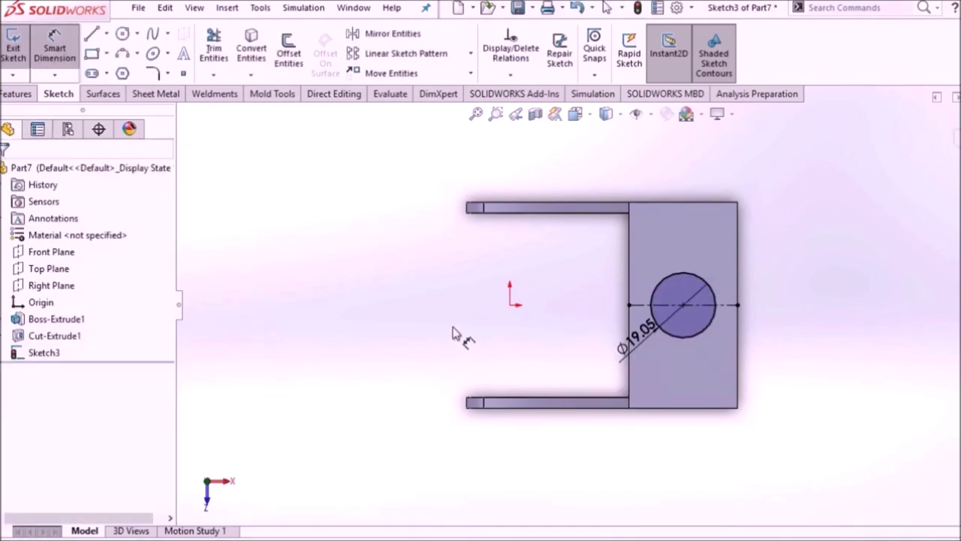
click(17, 93)
click(18, 49)
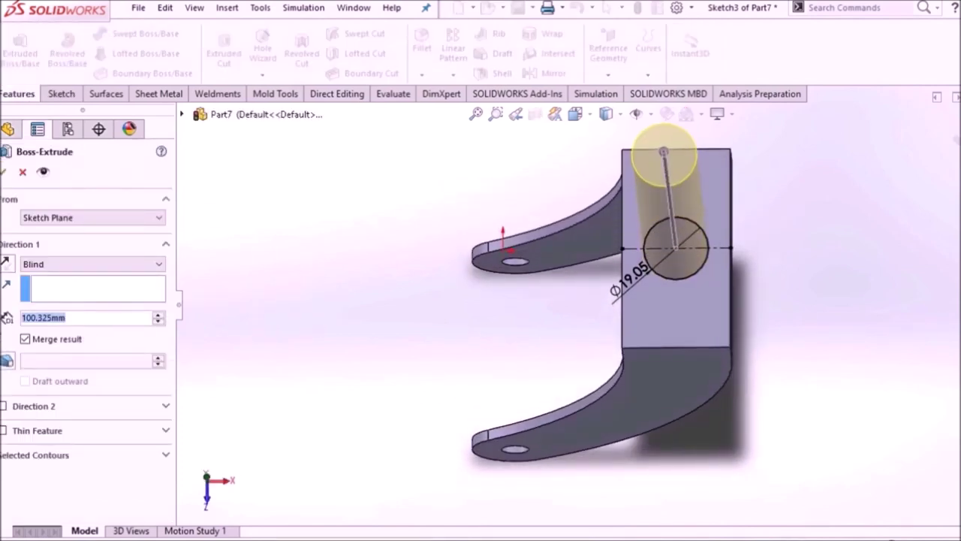
- Extrude the Ø19.05 circle Blind 65.5 mm to form the cylindrical post as Boss-Extrude2
text(65.5)
key(Return)
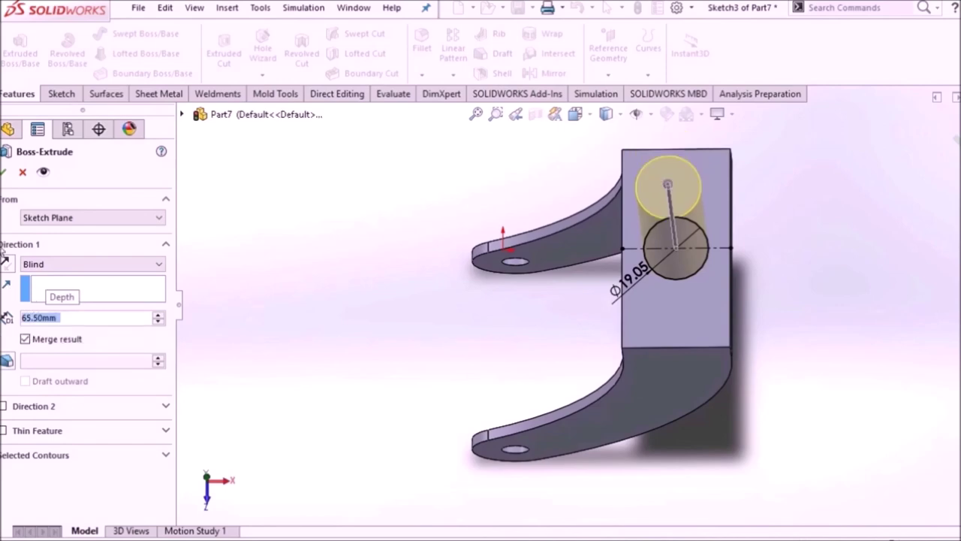
click(4, 173)
middle_drag(384, 318, 388, 285)
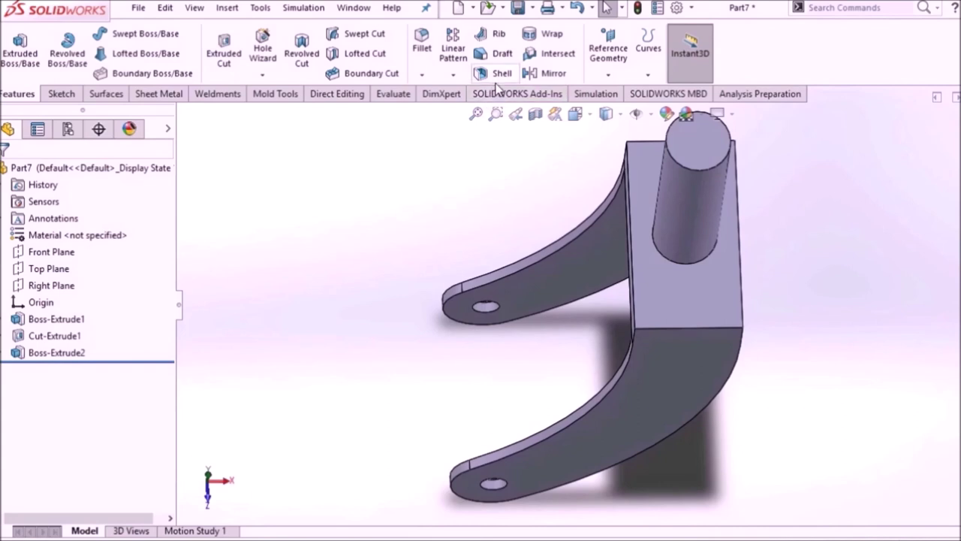
- Fillet three vertical edges and the top edge of the block with a 6.35 mm radius
click(422, 75)
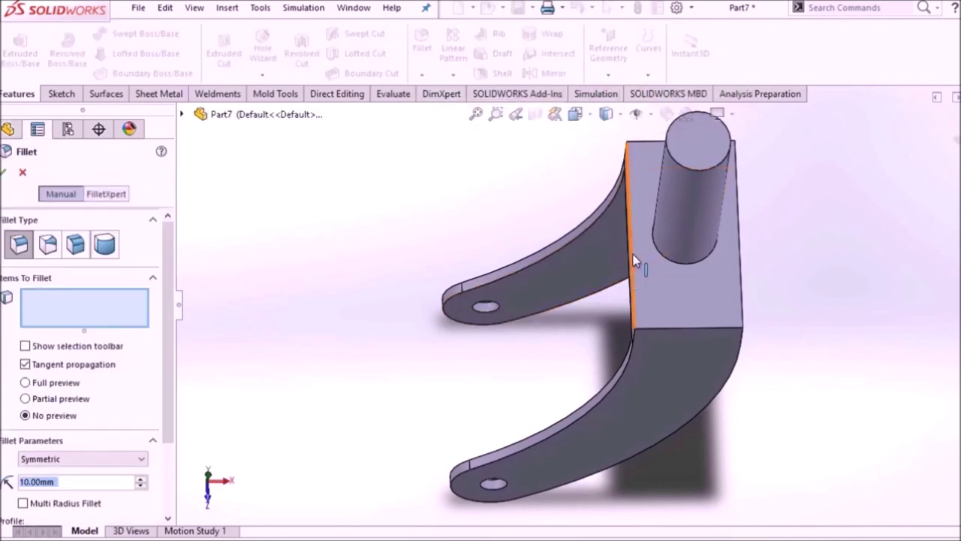
click(633, 255)
click(665, 330)
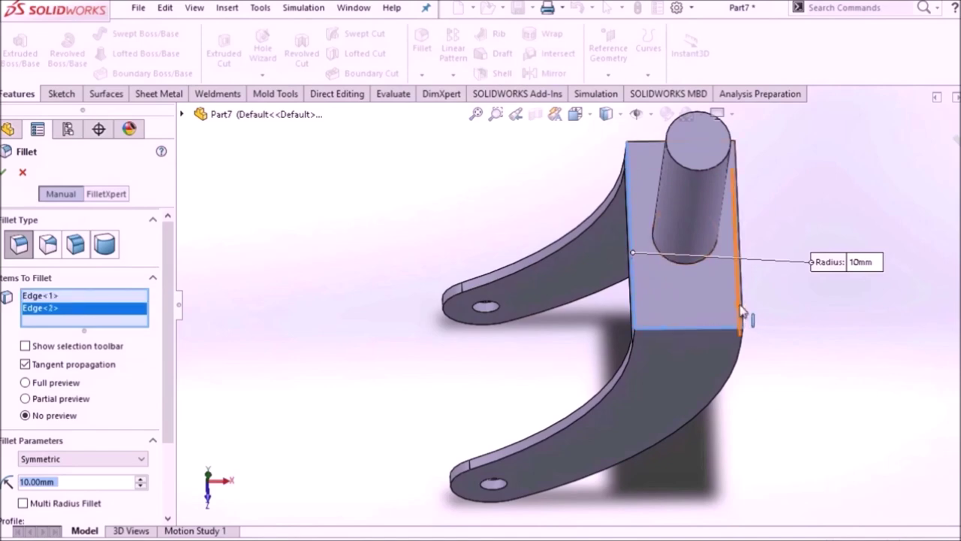
mouse_move(774, 183)
middle_down()
mouse_move(744, 230)
mouse_move(624, 224)
middle_up()
click(743, 233)
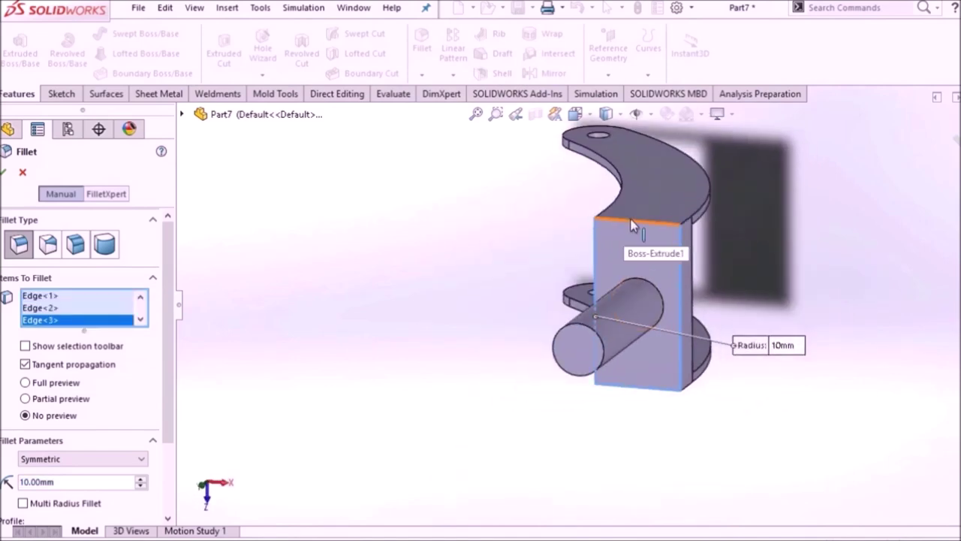
click(624, 223)
text(6.35)
key(Return)
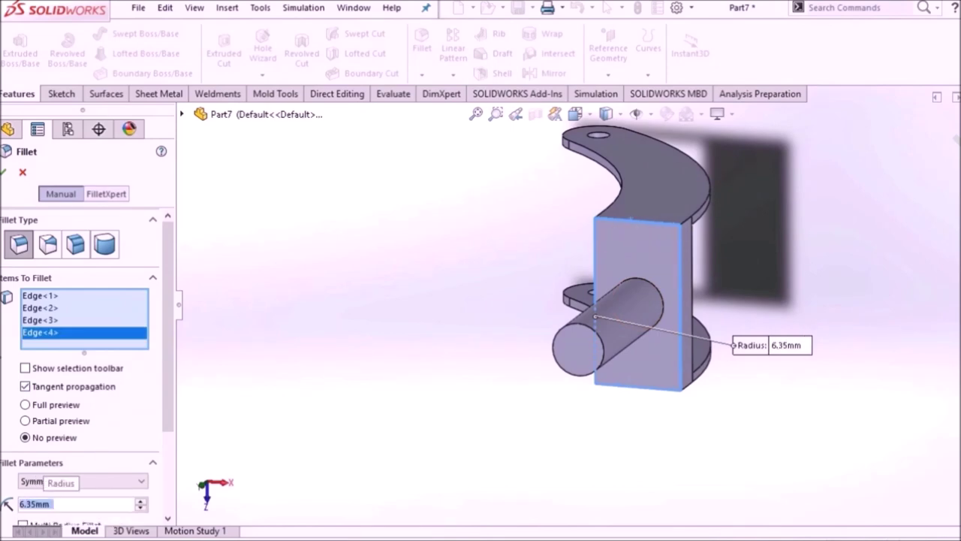
click(4, 173)
middle_drag(416, 393, 440, 278)
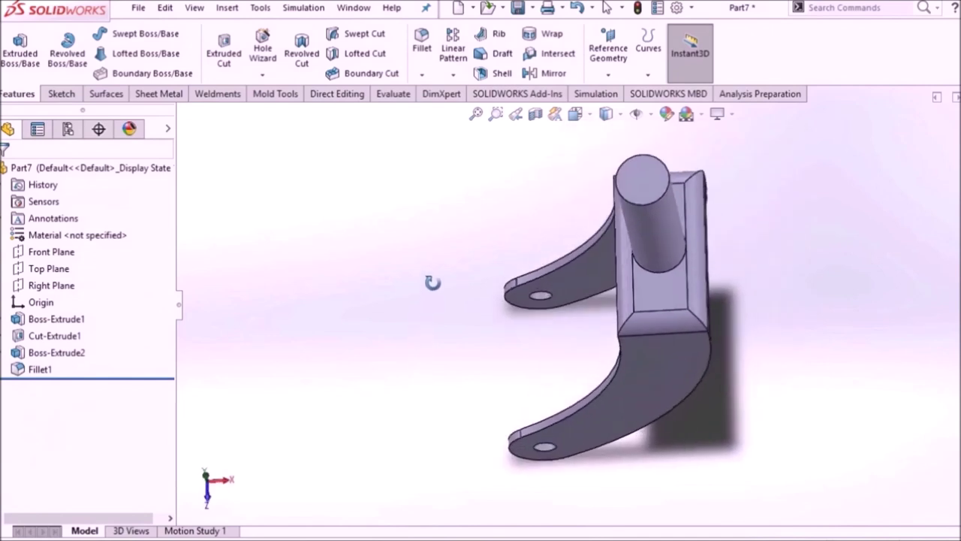
- Zoom out and angle the finished fork, then pick the Front Plane in new Part9
scroll(439, 278, up, 3)
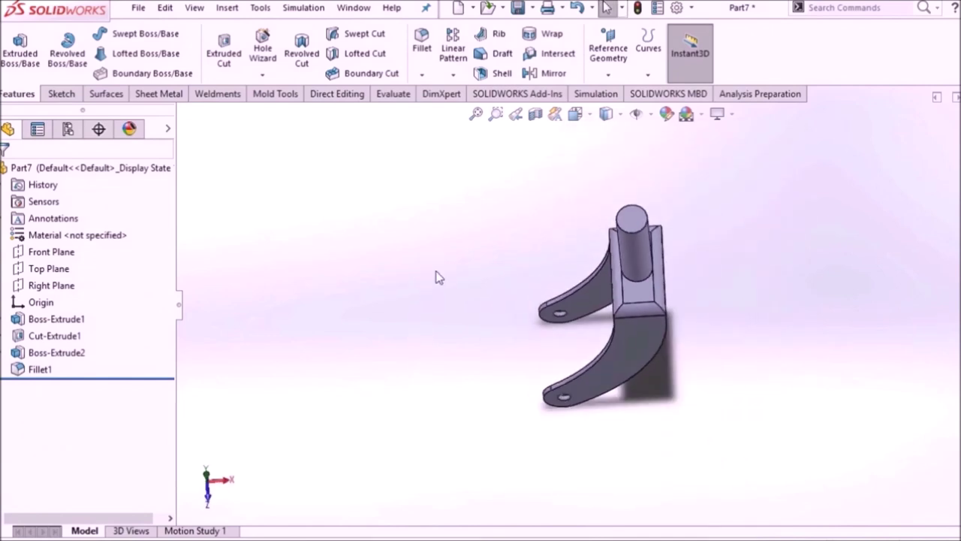
middle_drag(678, 449, 713, 401)
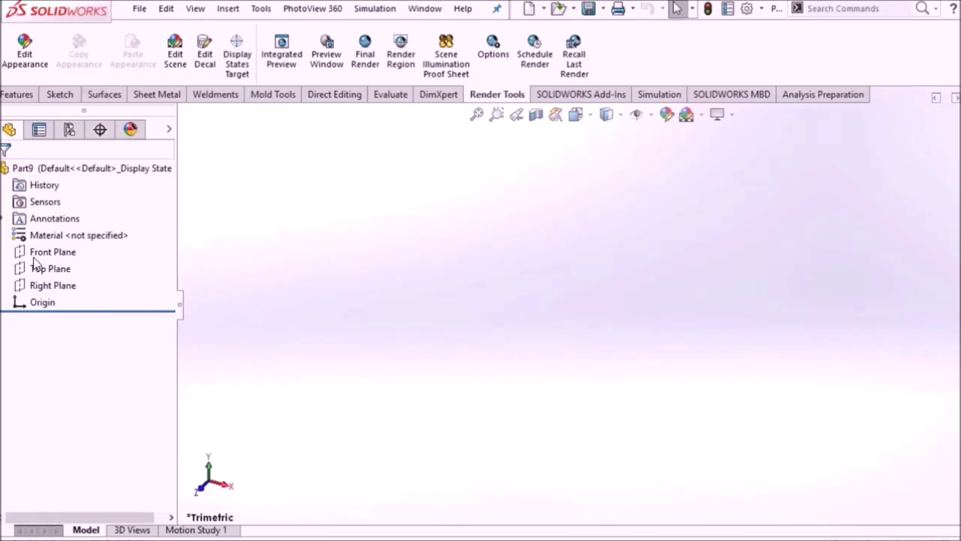
click(41, 253)
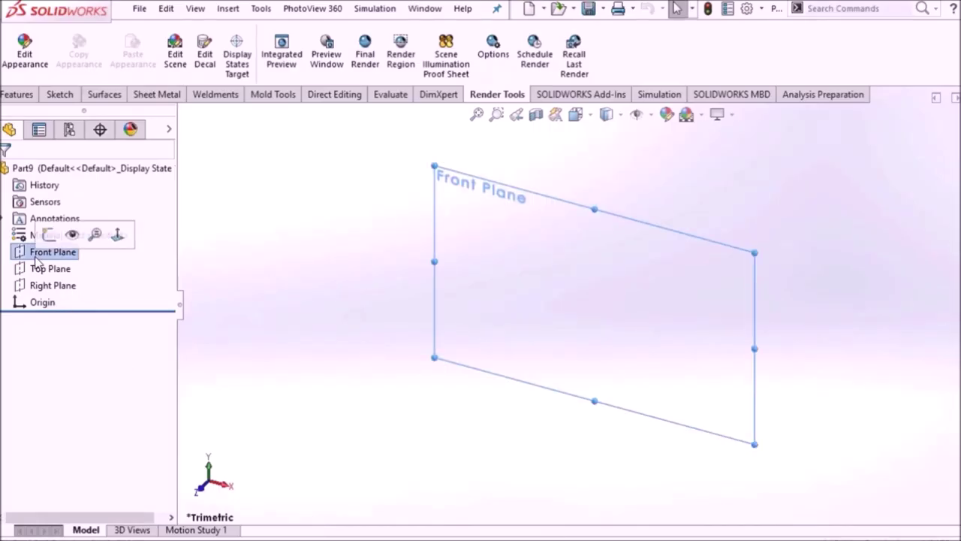
- Start a sketch on the Front Plane and draw a circle centred on the origin
click(47, 233)
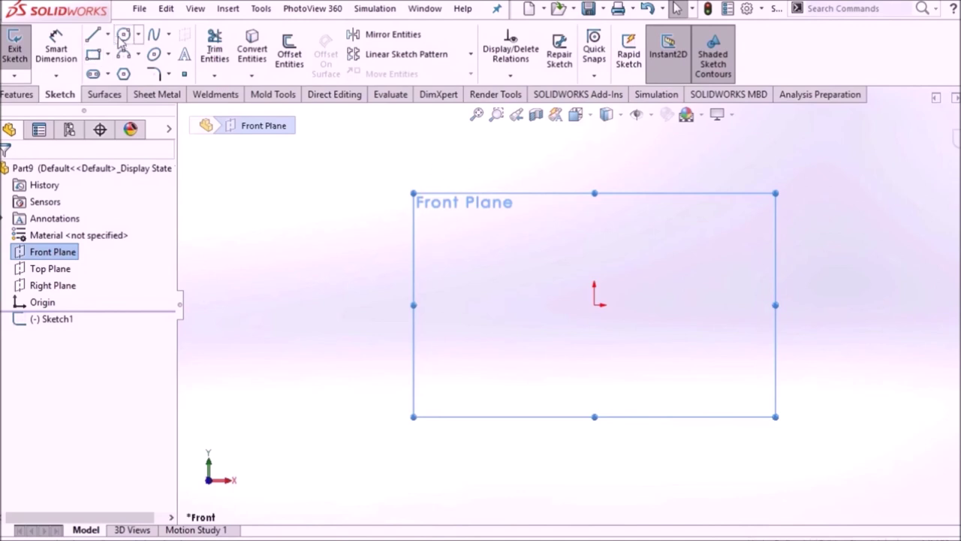
click(595, 305)
click(569, 352)
key(Escape)
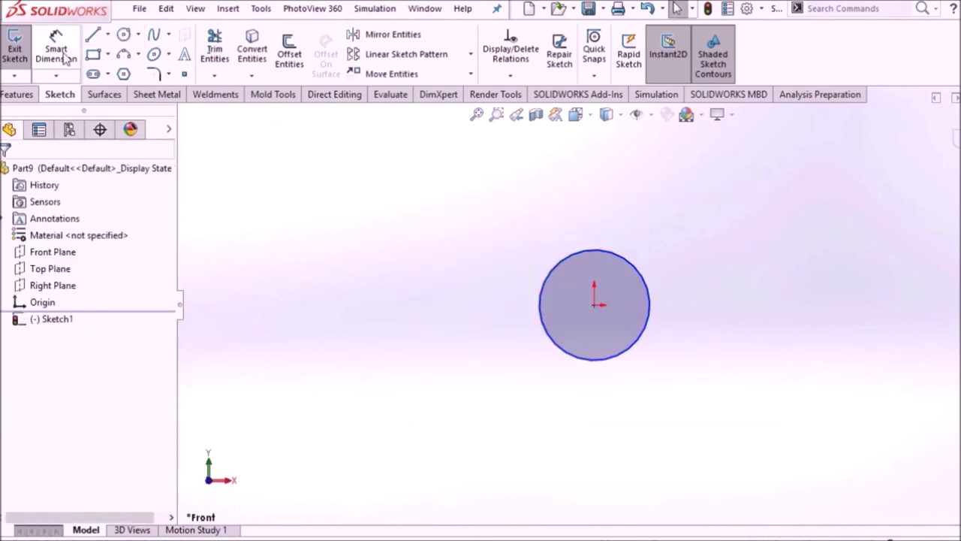
- Dimension the circle's diameter to 8 mm
click(66, 59)
click(559, 264)
click(522, 277)
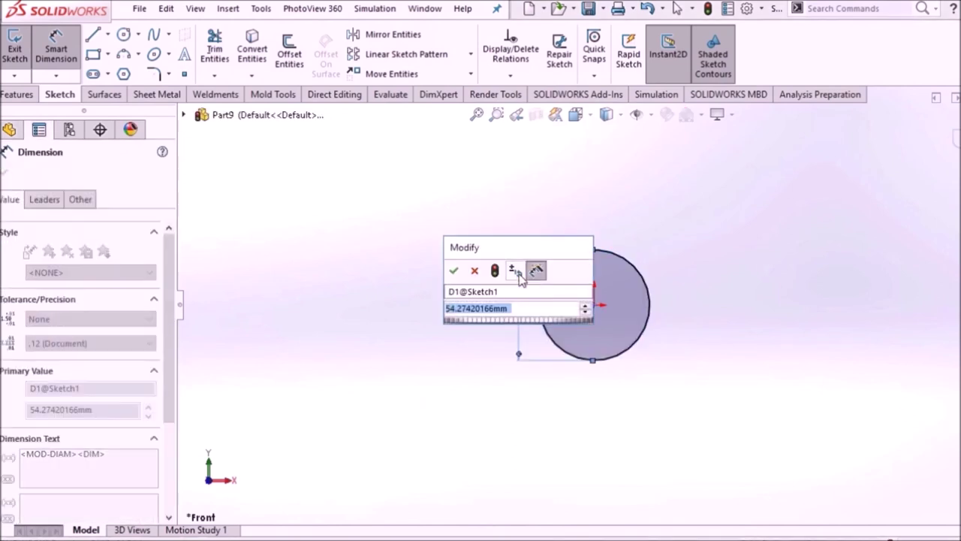
text(8)
key(Return)
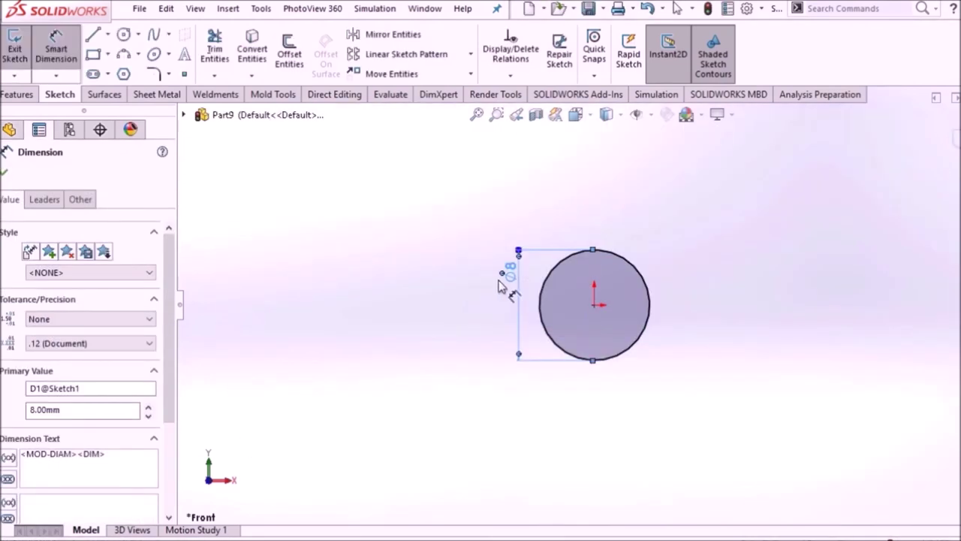
right_click(329, 261)
click(425, 308)
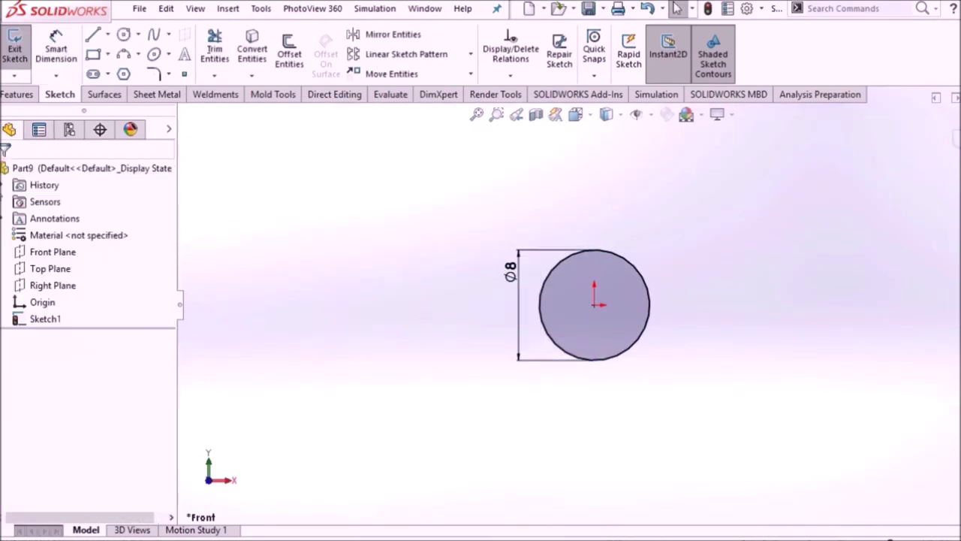
click(18, 94)
- Boss-extrude the Ø8 circle Blind 60.325 mm into the axle rod and orbit to view it
click(21, 49)
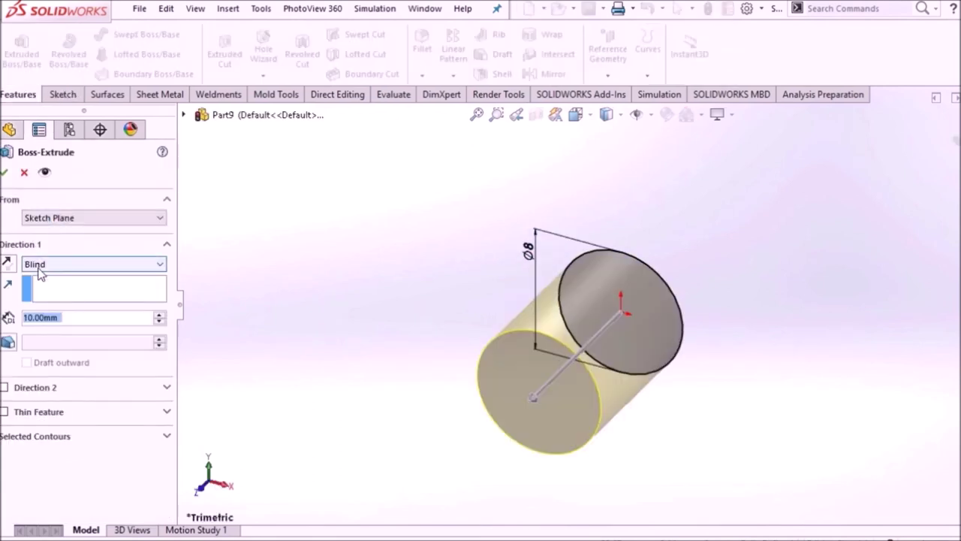
text(60)
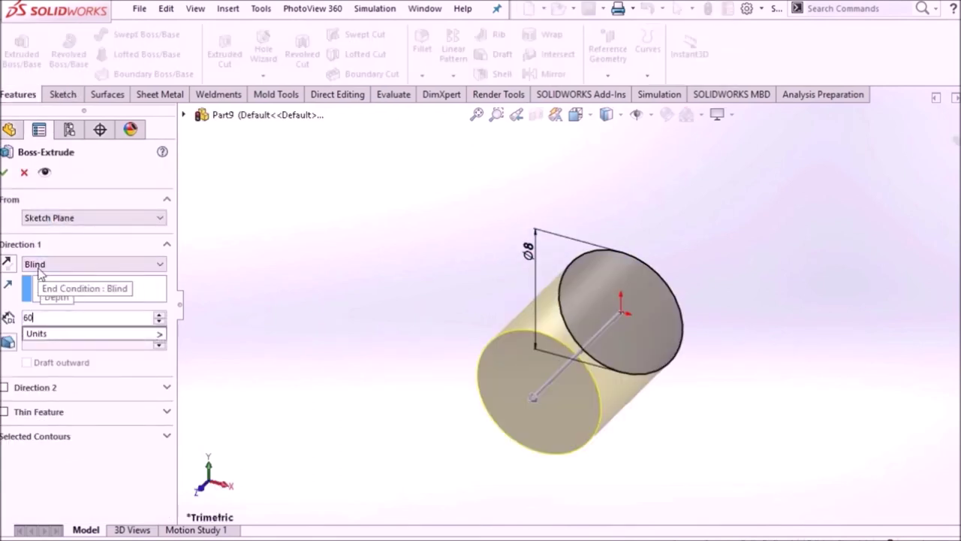
text(.325)
key(Return)
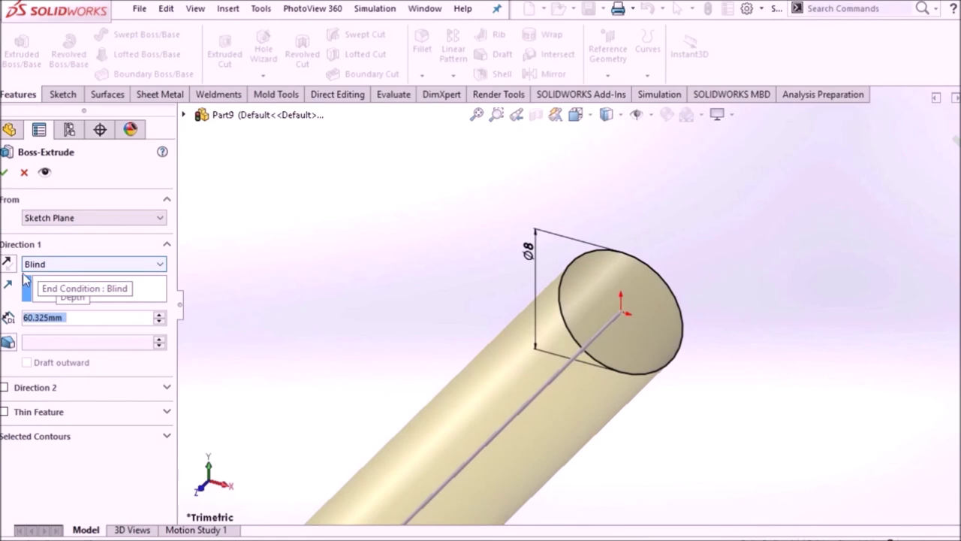
scroll(336, 256, down, 5)
click(3, 174)
middle_drag(492, 281, 510, 326)
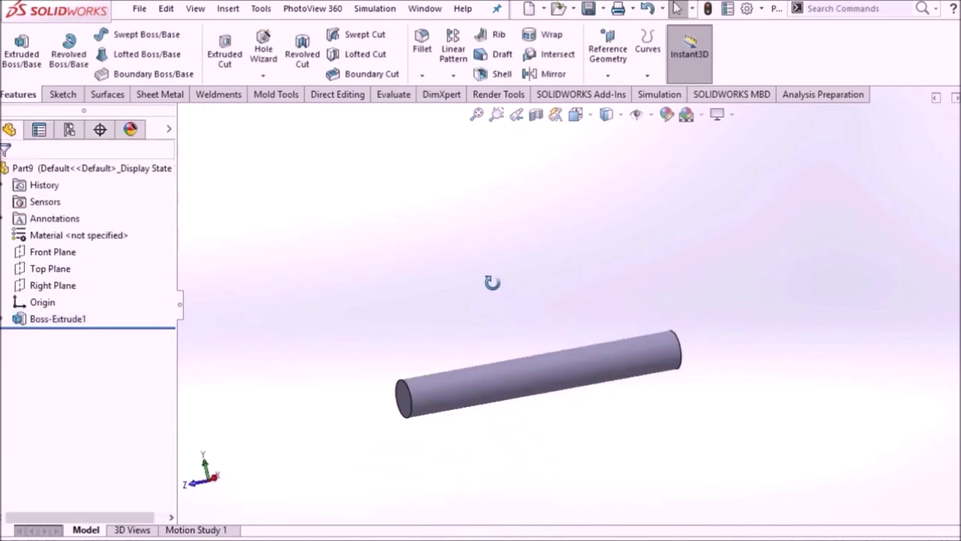